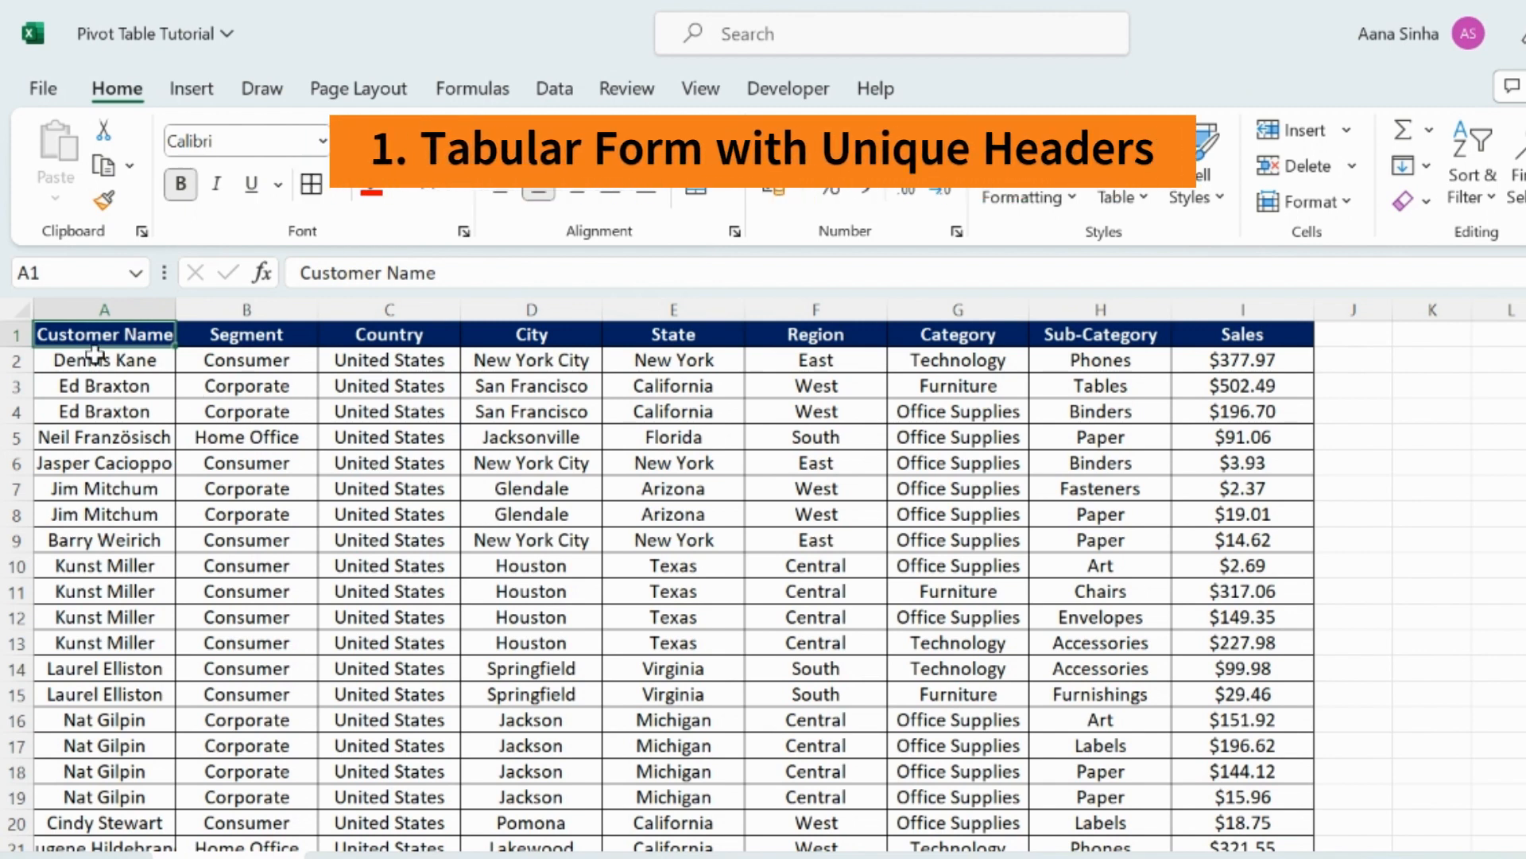
# Examine the example sheets showing unique headers, duplicate rows and blank columns, rows and cells in source data.
pyautogui.click(15, 334)
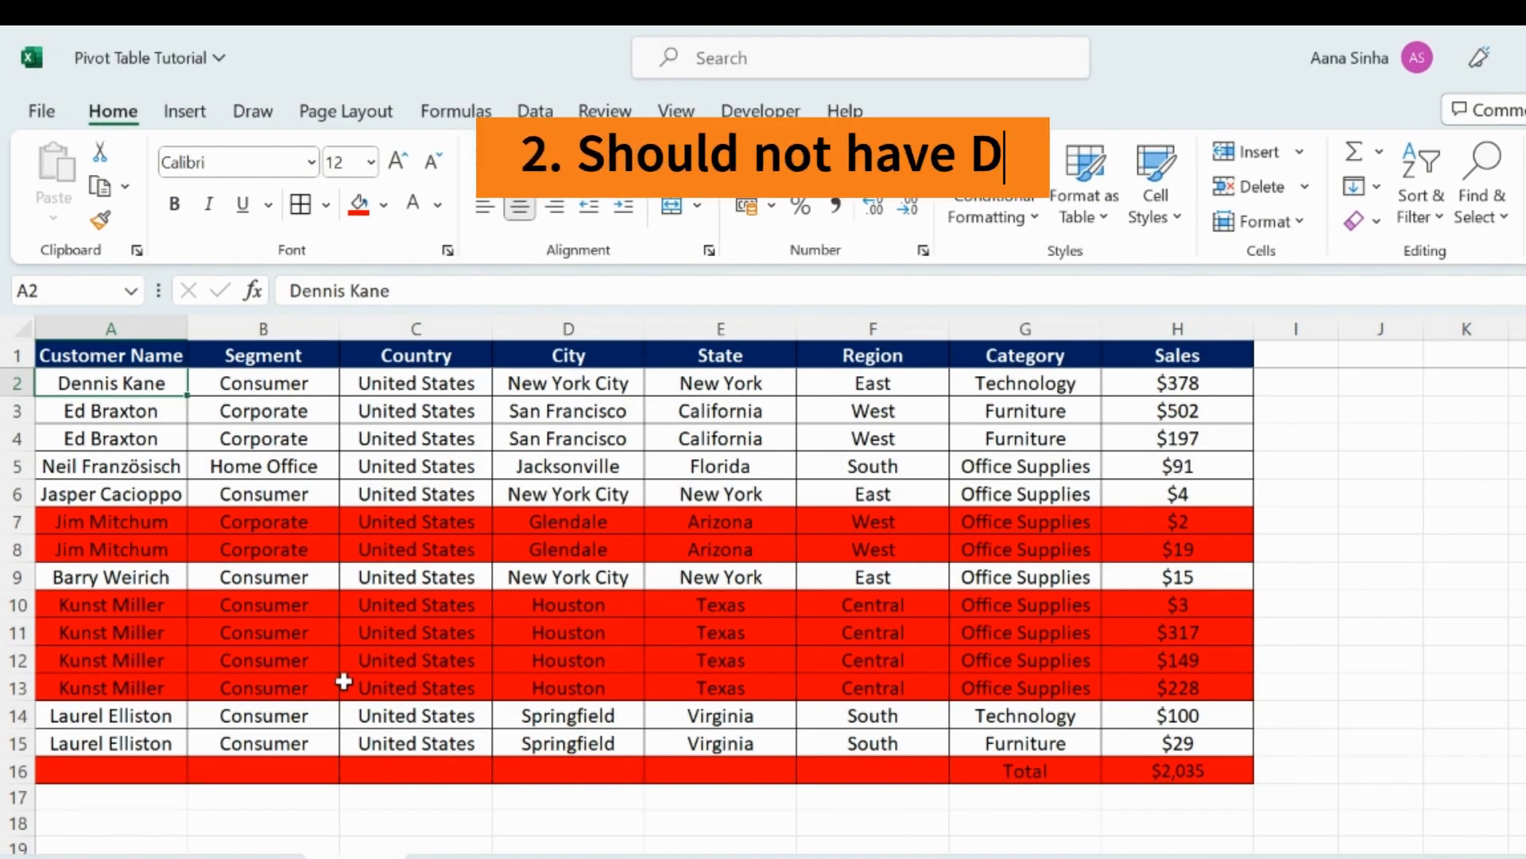
pyautogui.click(129, 523)
pyautogui.click(131, 550)
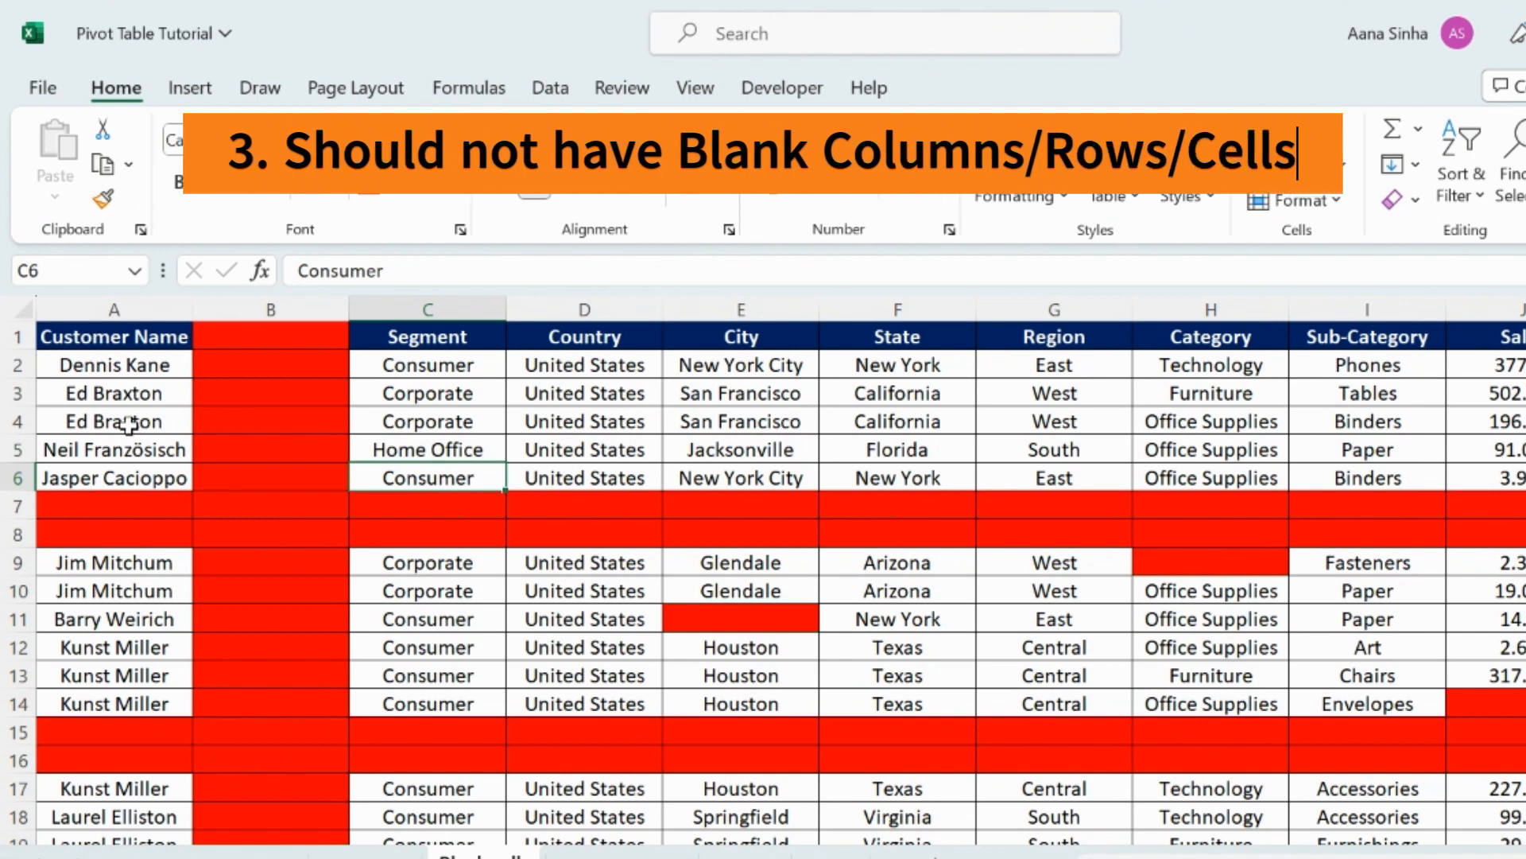
pyautogui.click(253, 310)
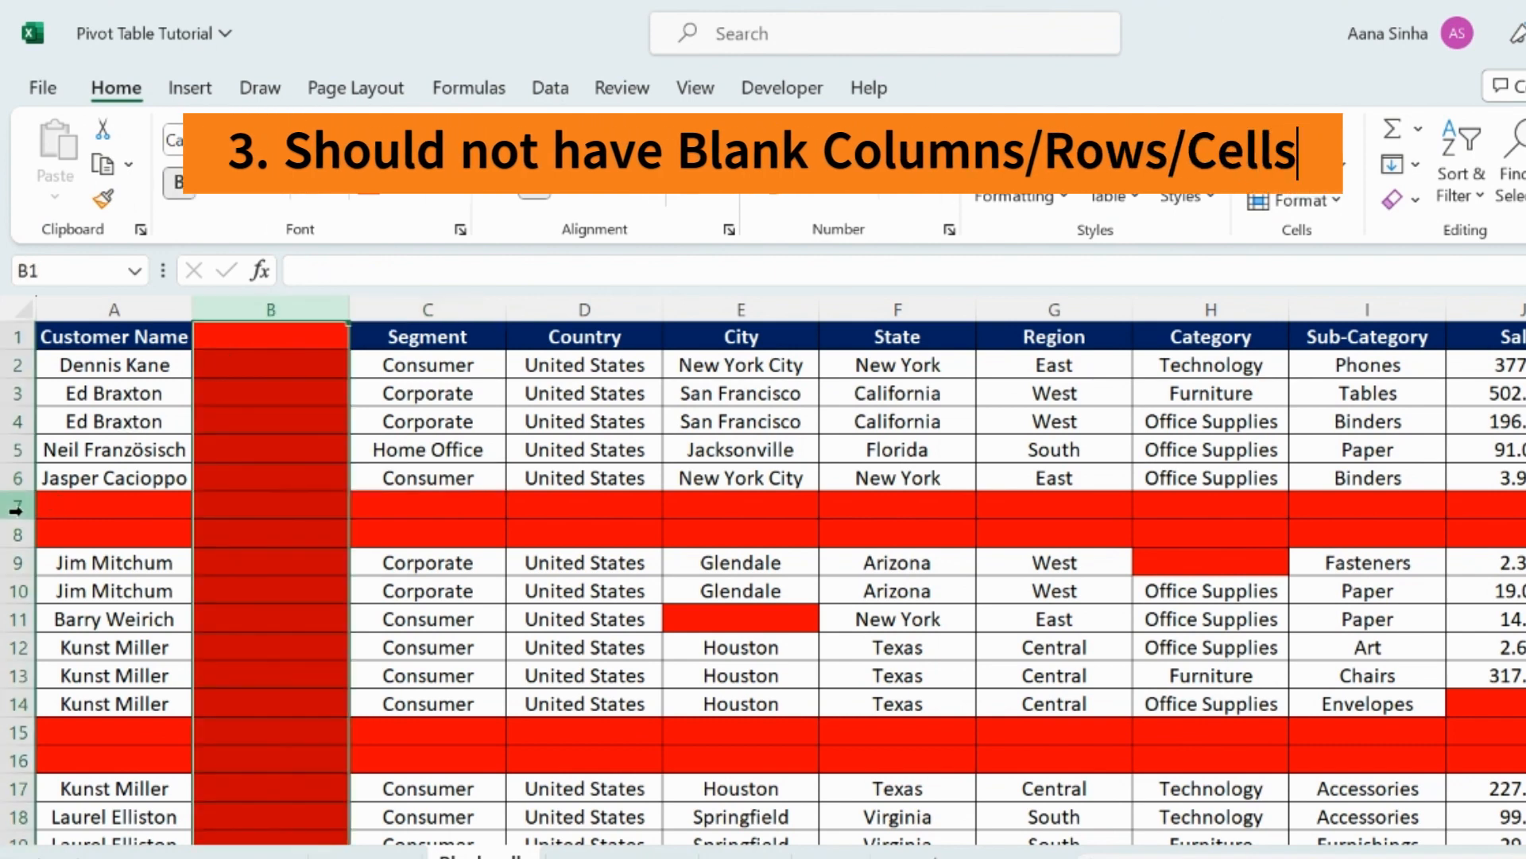
pyautogui.click(41, 508)
pyautogui.click(700, 618)
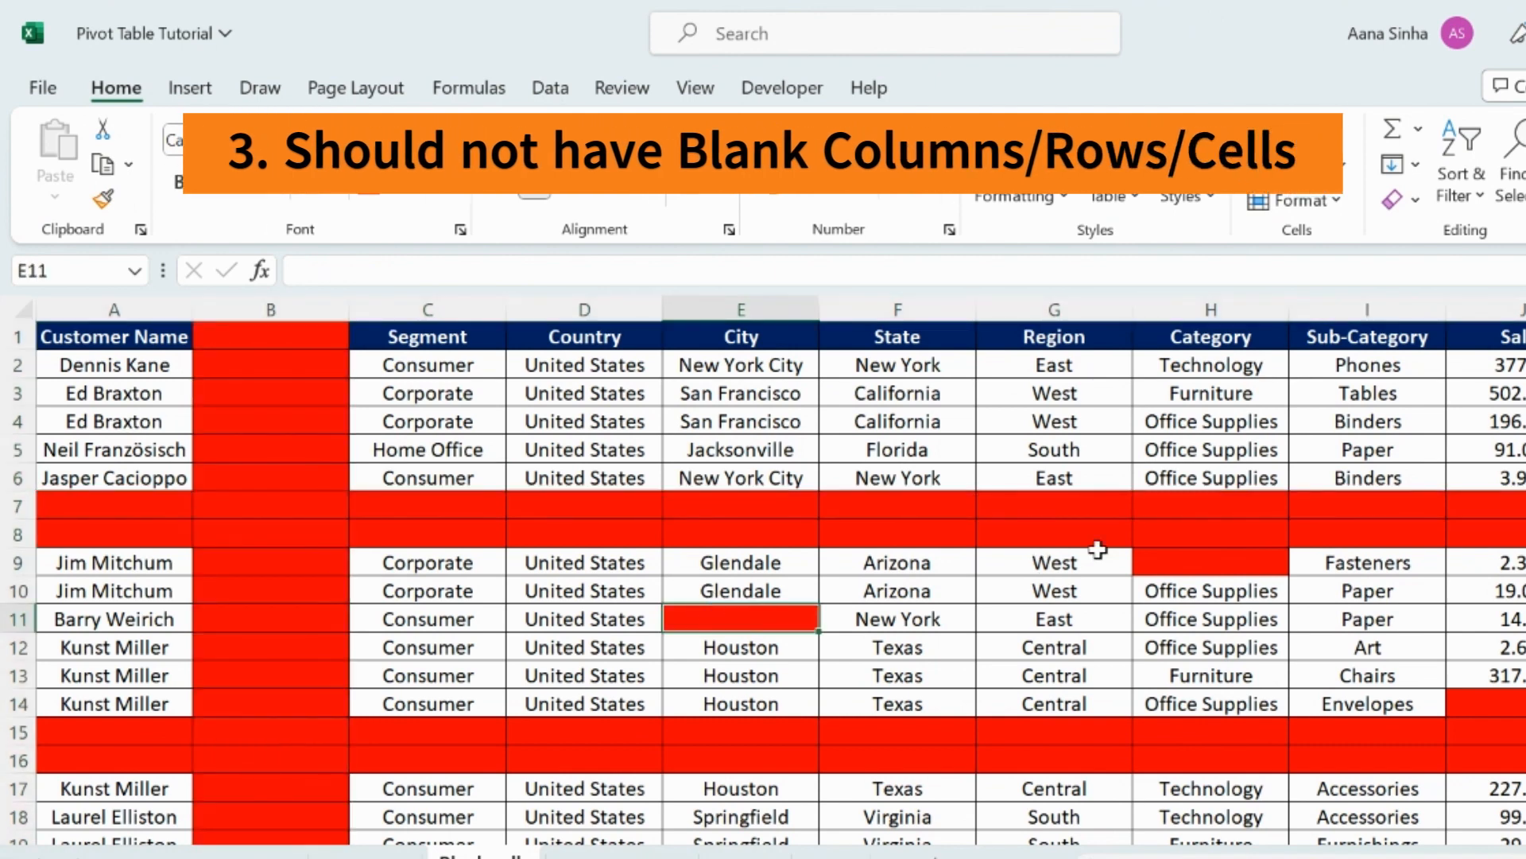
pyautogui.click(1177, 562)
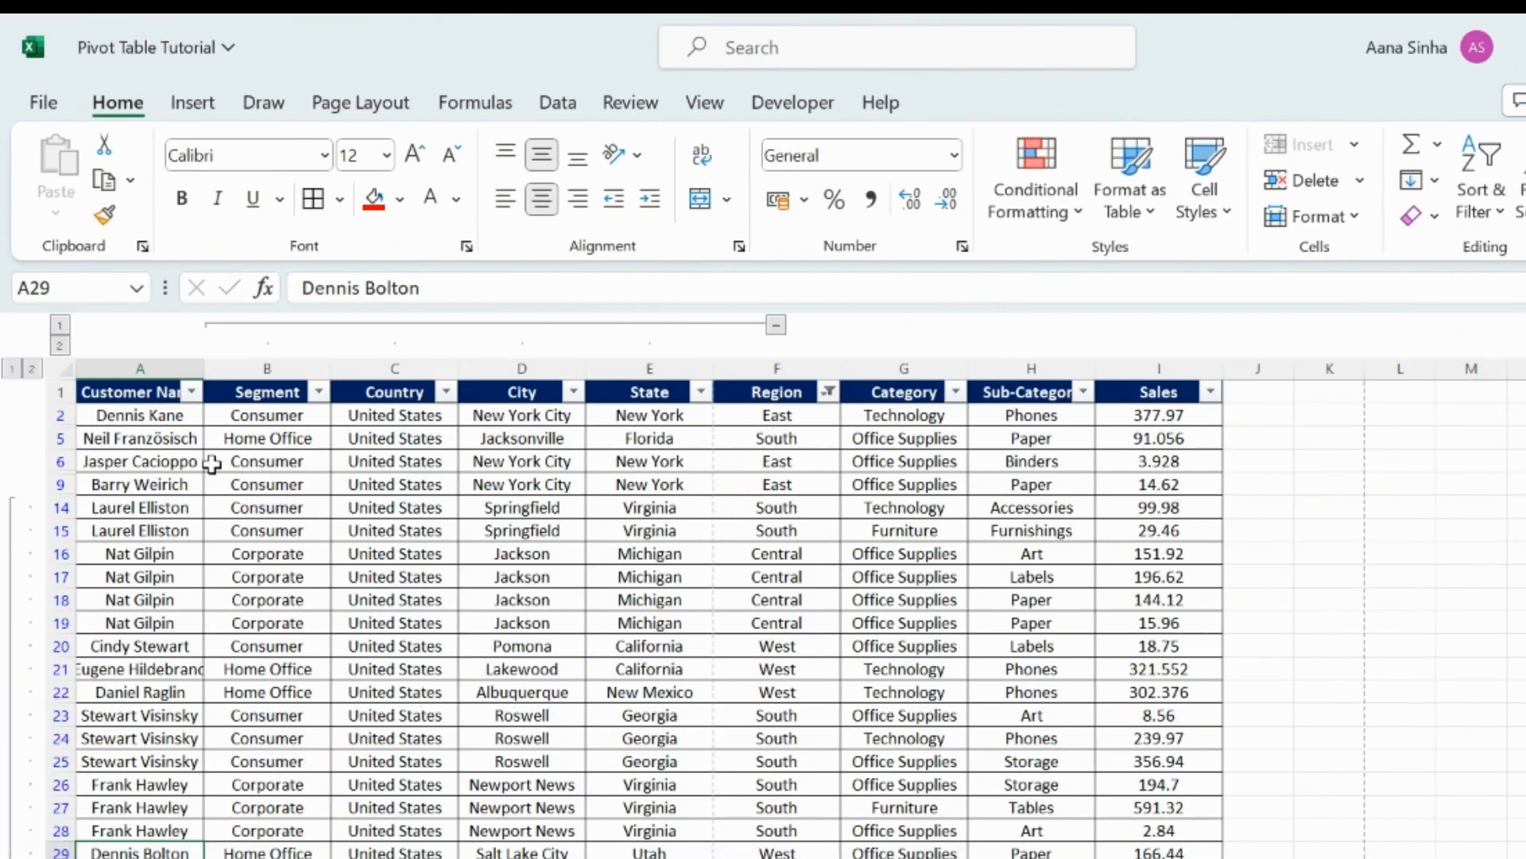
pyautogui.click(113, 390)
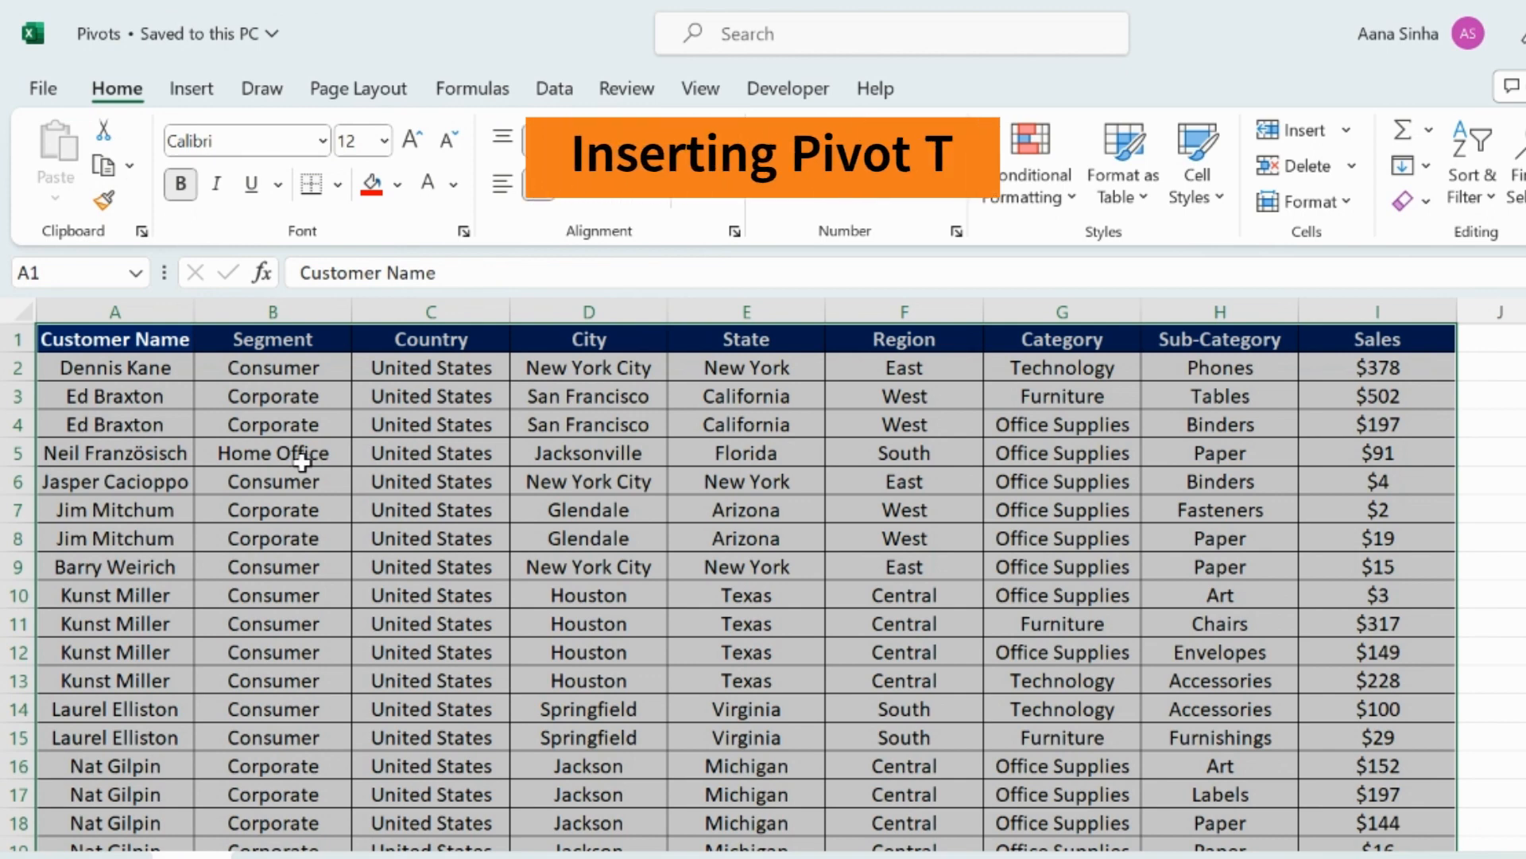
# Select the whole sales data range from A1 and format it as a table with a light style and headers.
pyautogui.click(302, 462)
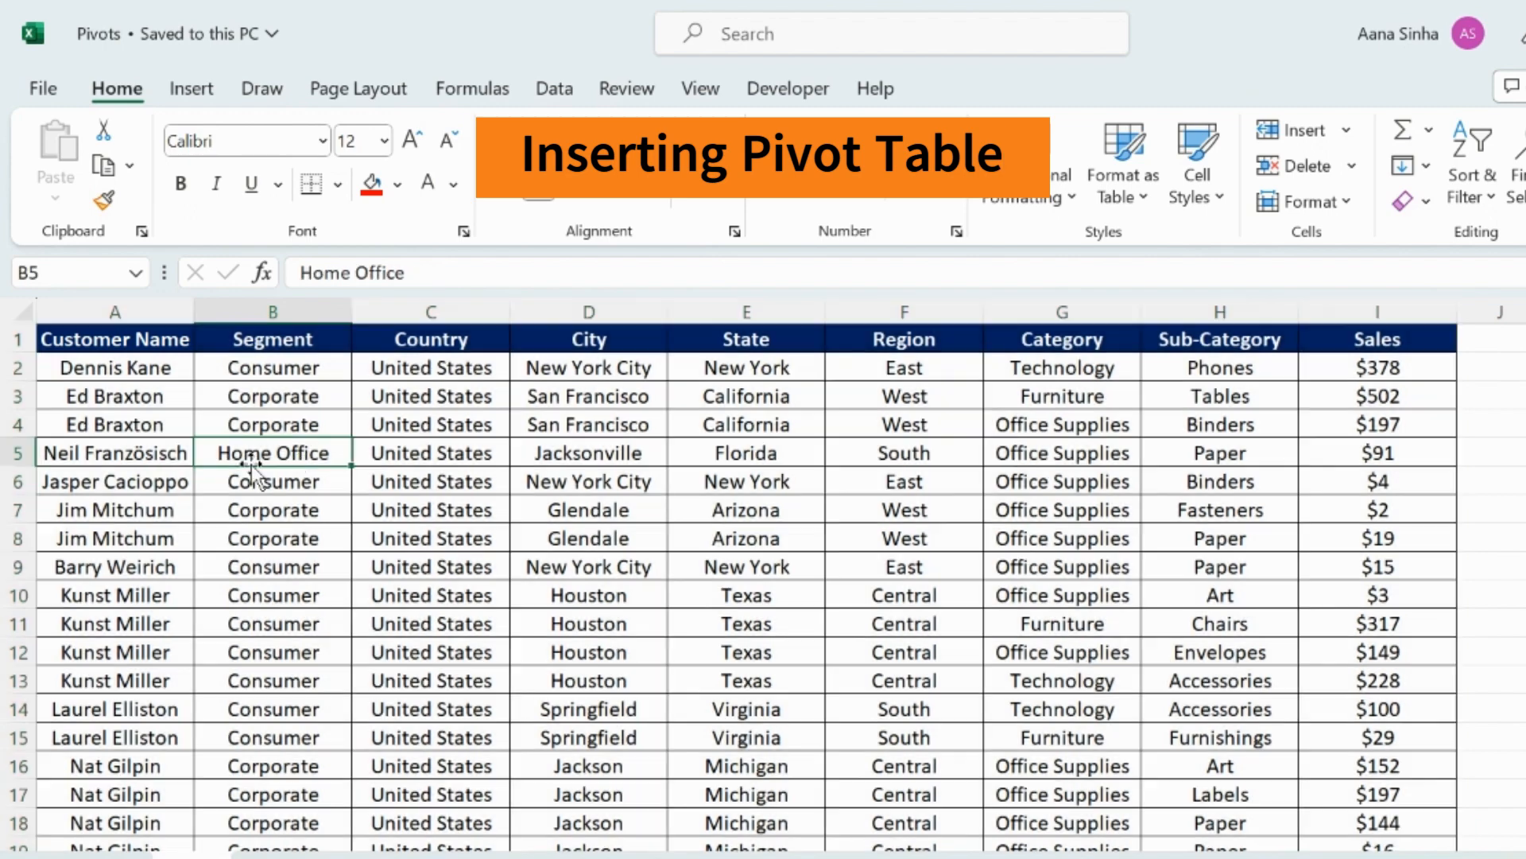
pyautogui.click(129, 335)
pyautogui.hotkey('ctrl', 'shift', 'End')
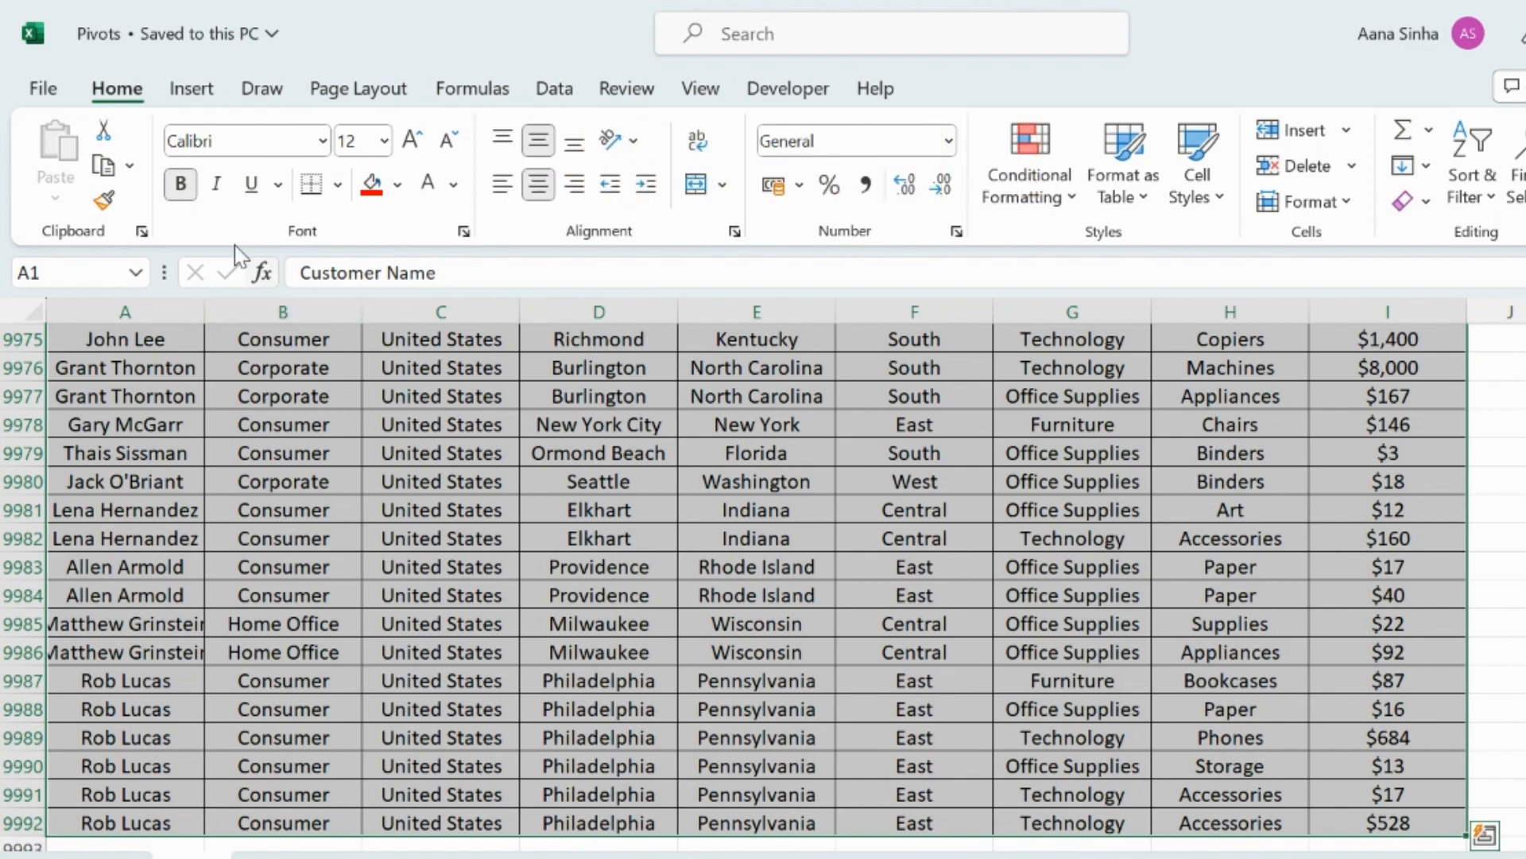
pyautogui.click(1123, 191)
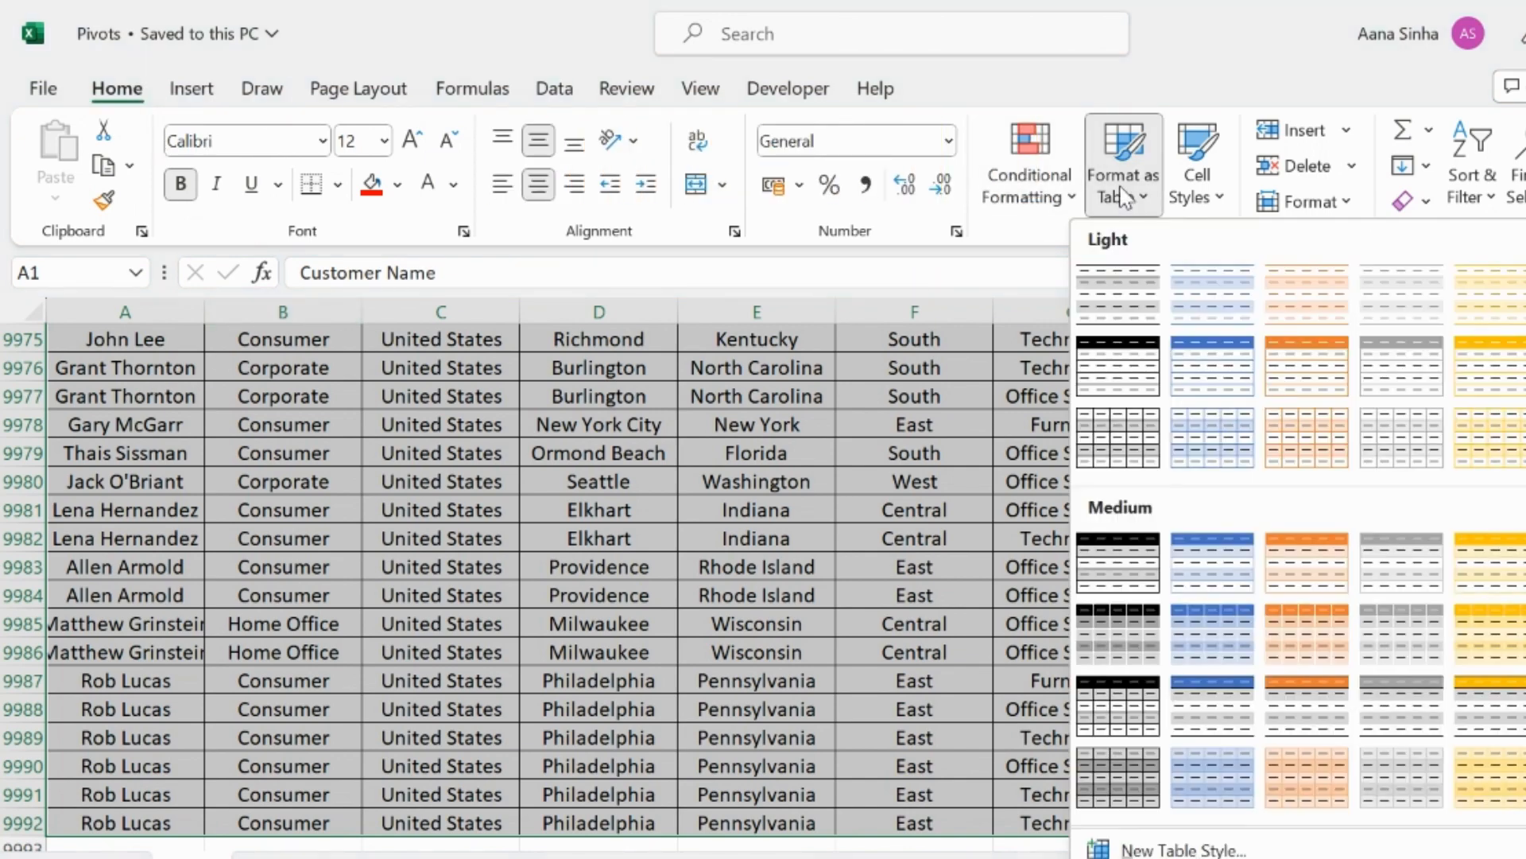
pyautogui.click(1127, 300)
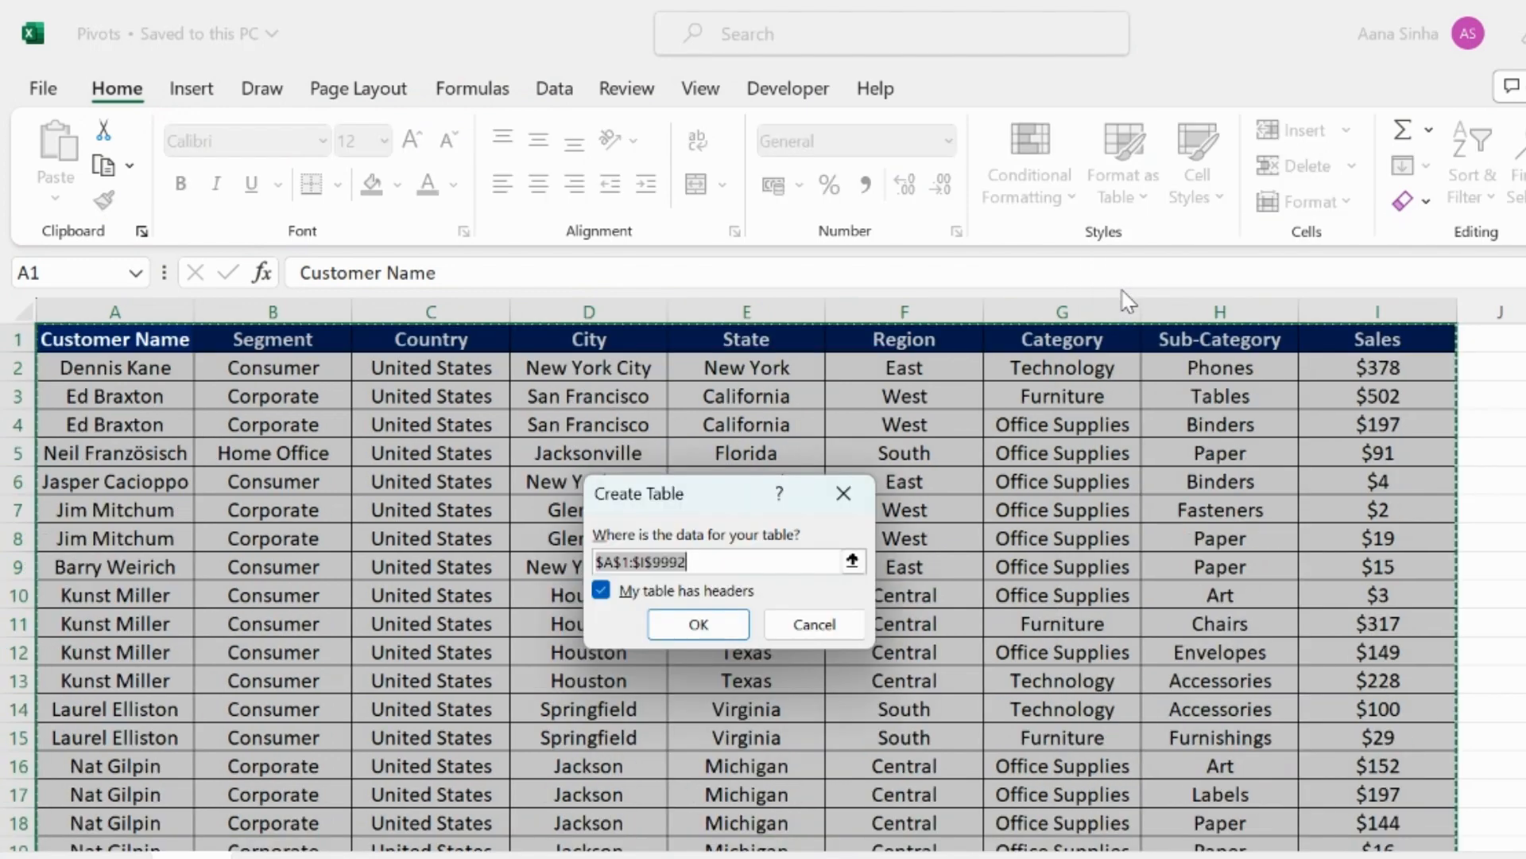
pyautogui.click(712, 626)
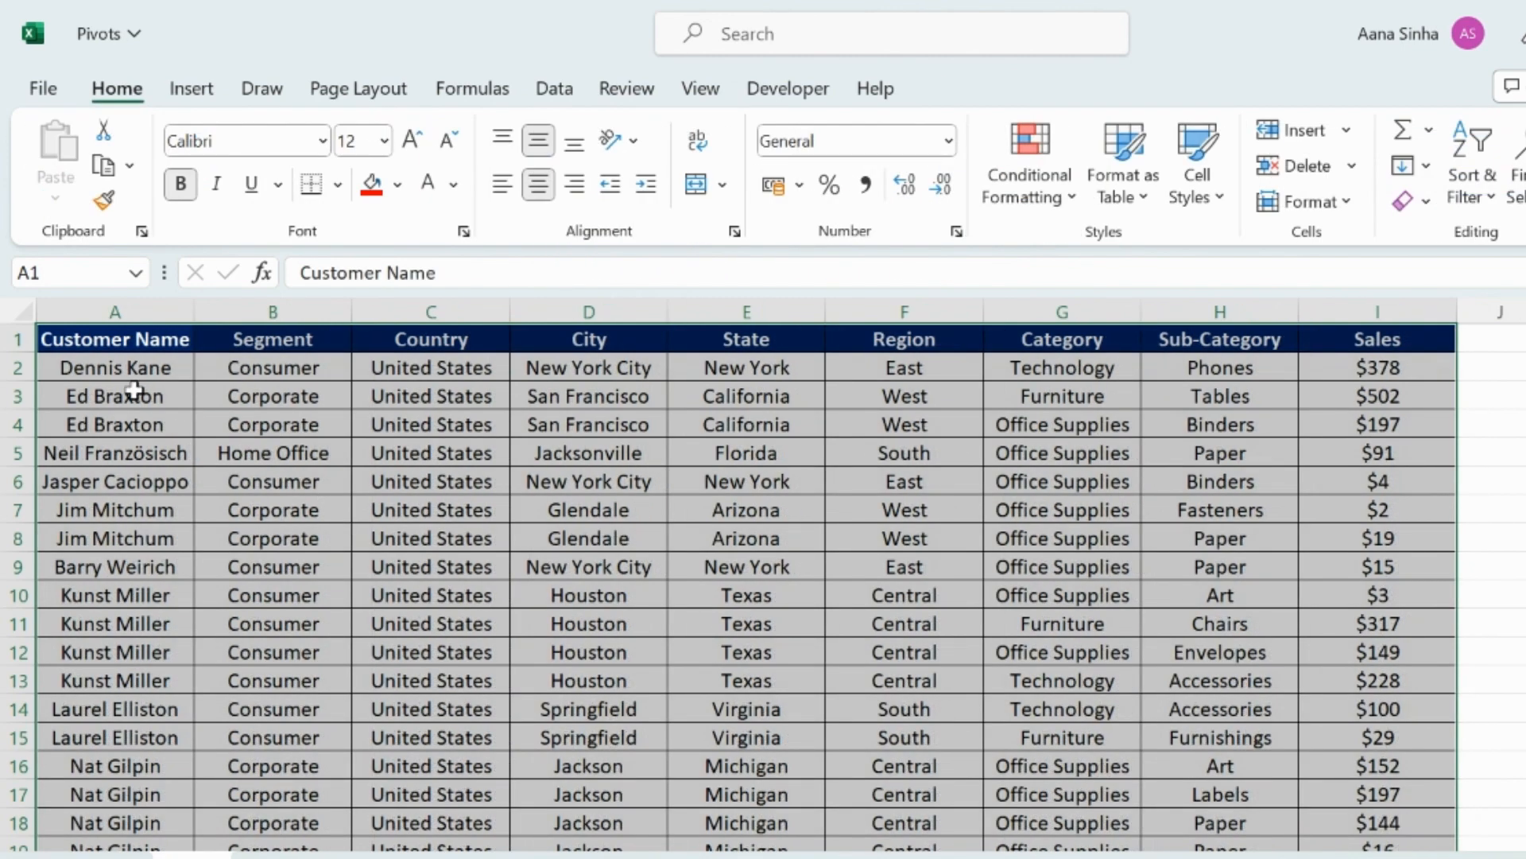
# Select the whole sales data range A1:I9992 and convert it to a table with headers.
pyautogui.click(124, 332)
pyautogui.hotkey('ctrl', 'shift', 'End')
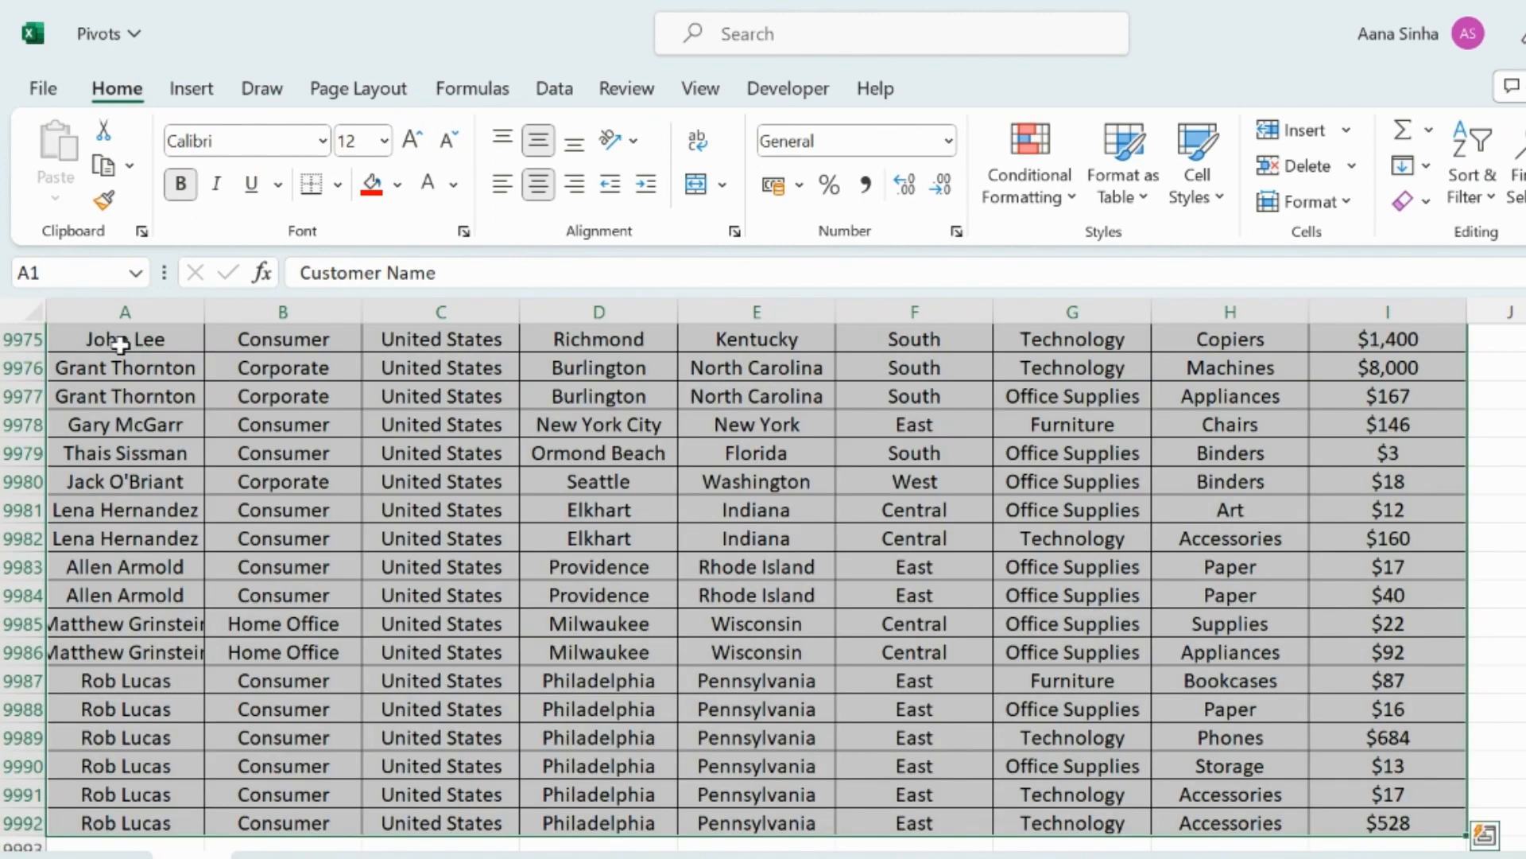
pyautogui.hotkey('ctrl', 't')
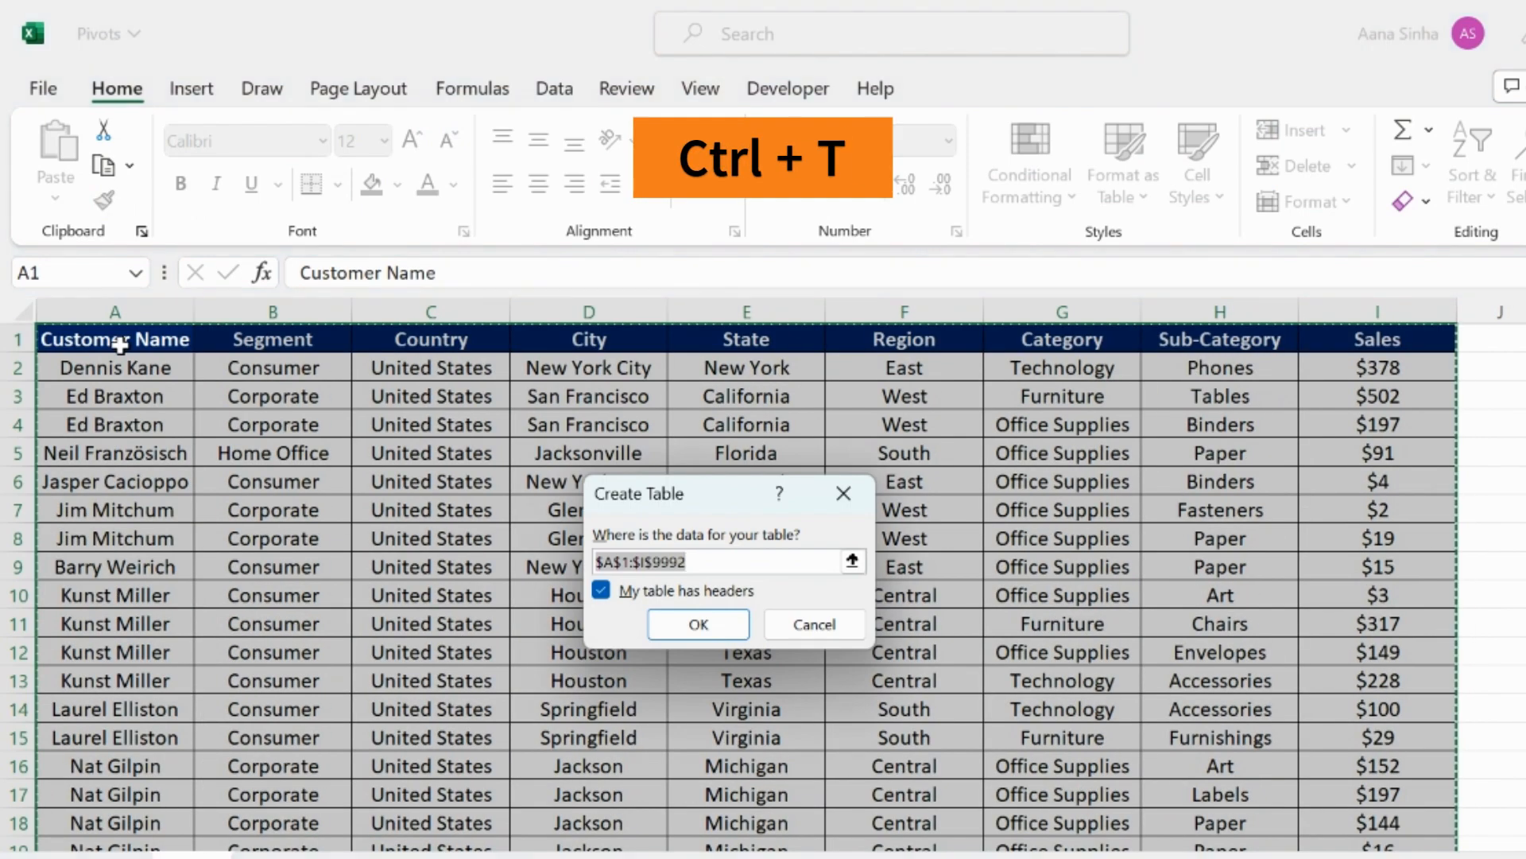
pyautogui.click(716, 622)
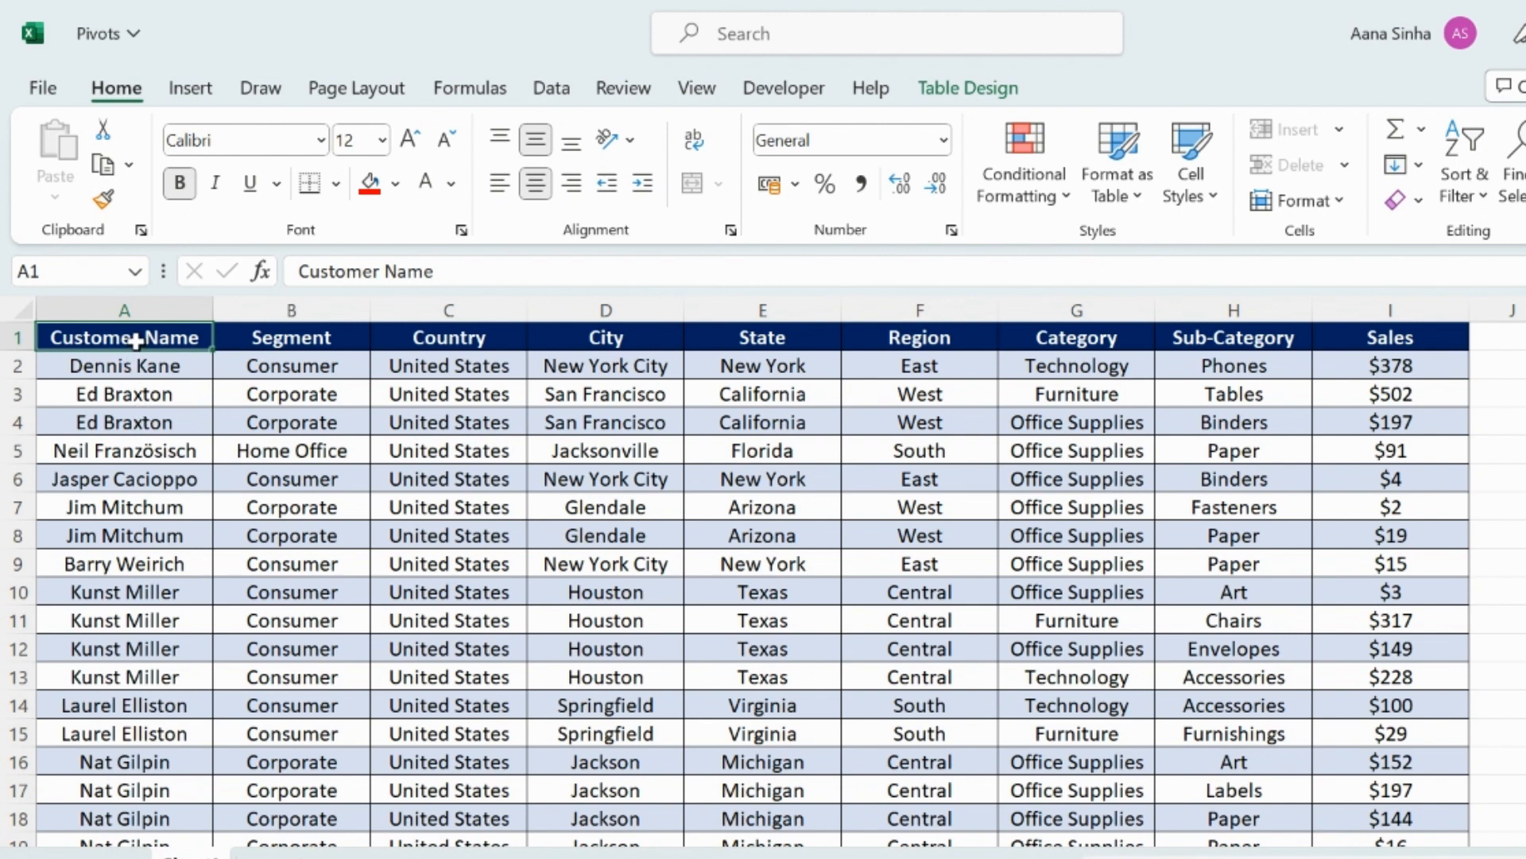
# Open the Recommended PivotTables preview and close it without inserting one.
pyautogui.click(198, 89)
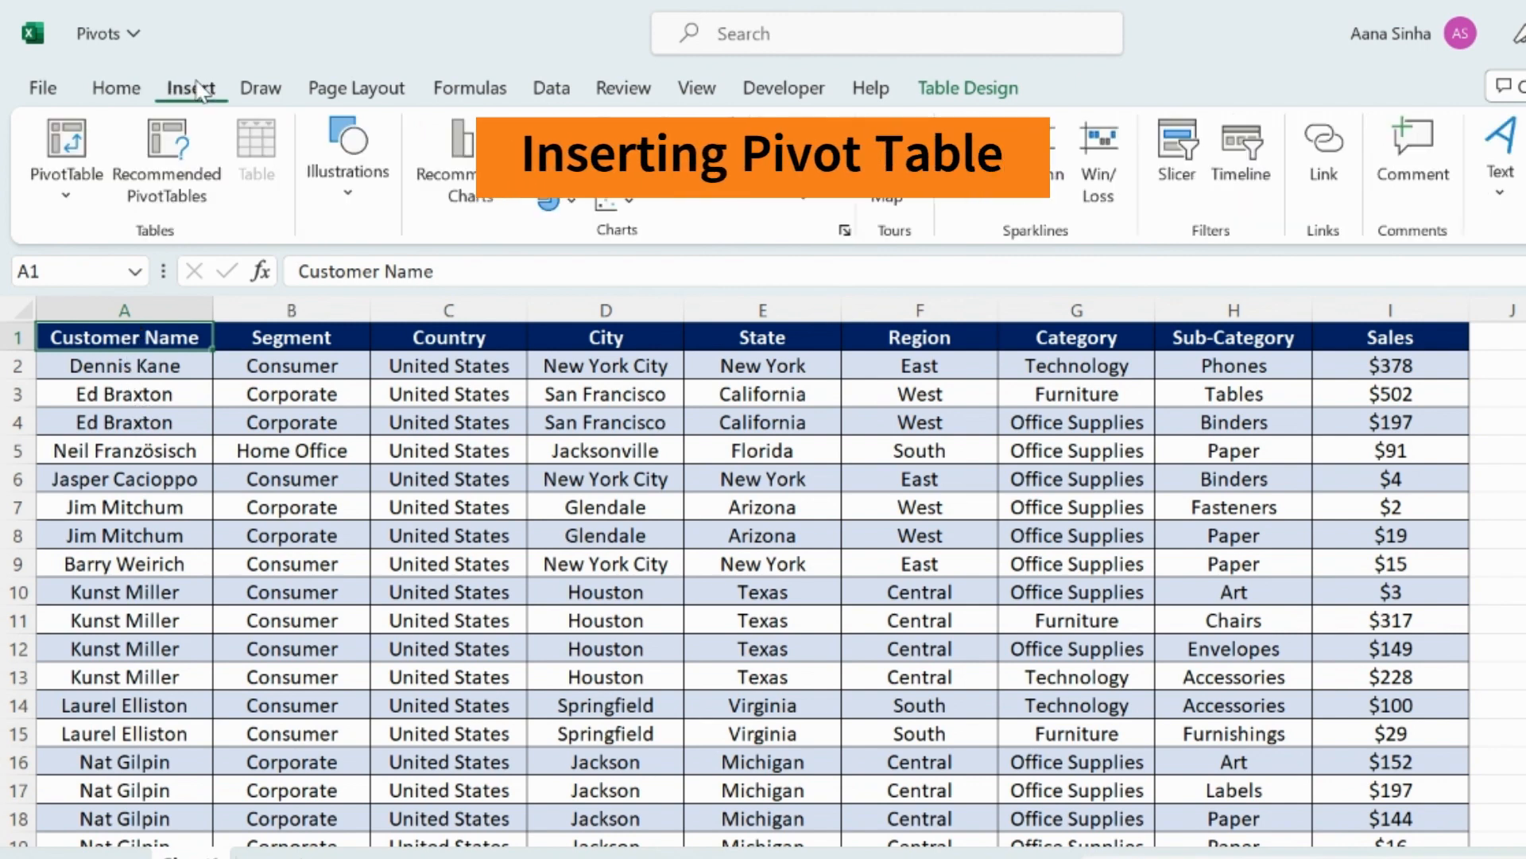
pyautogui.click(179, 189)
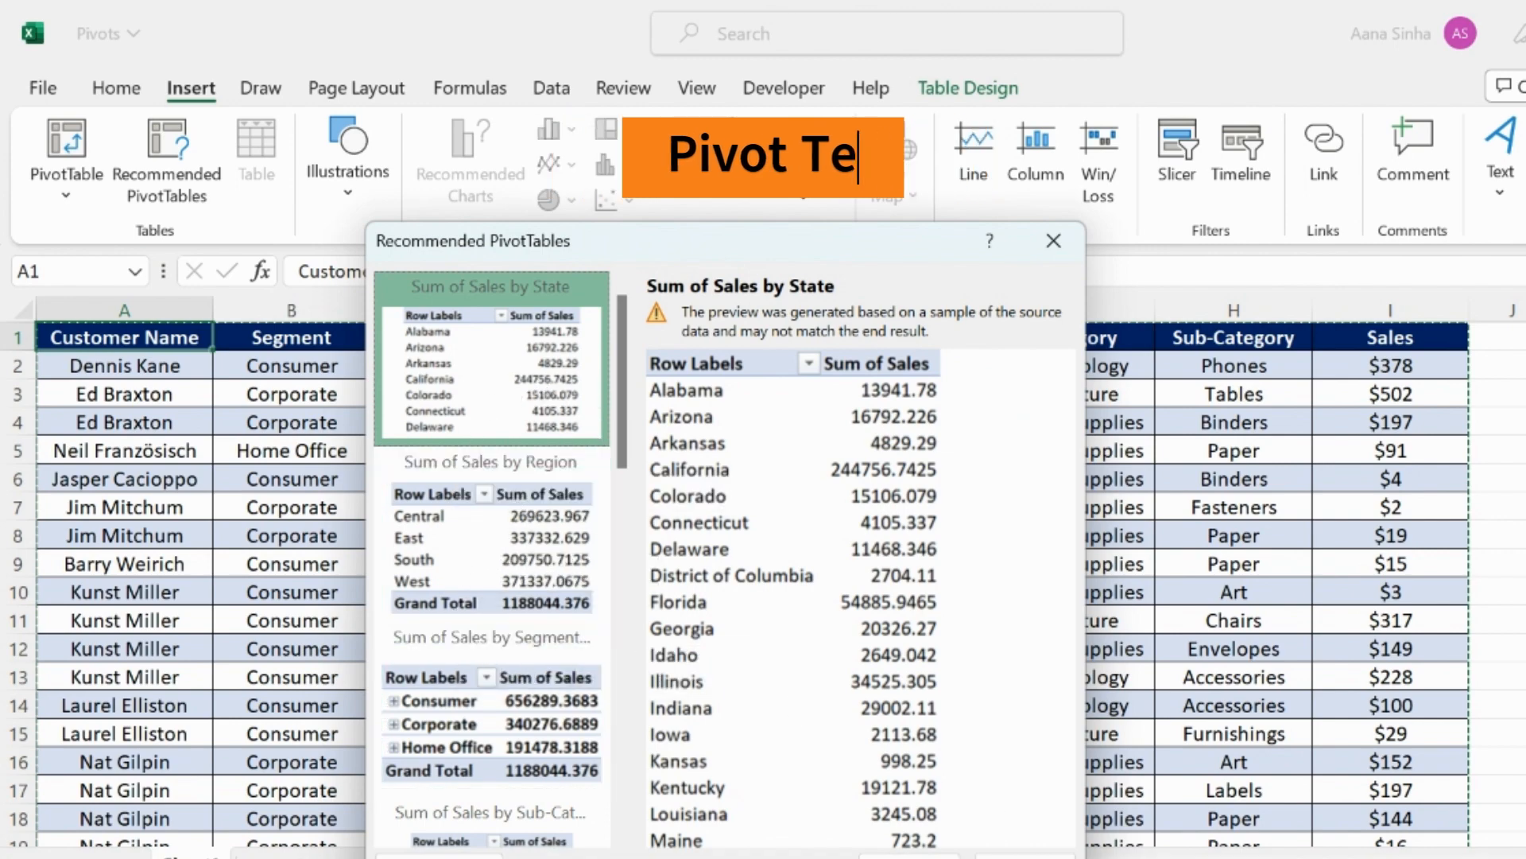
pyautogui.click(1046, 857)
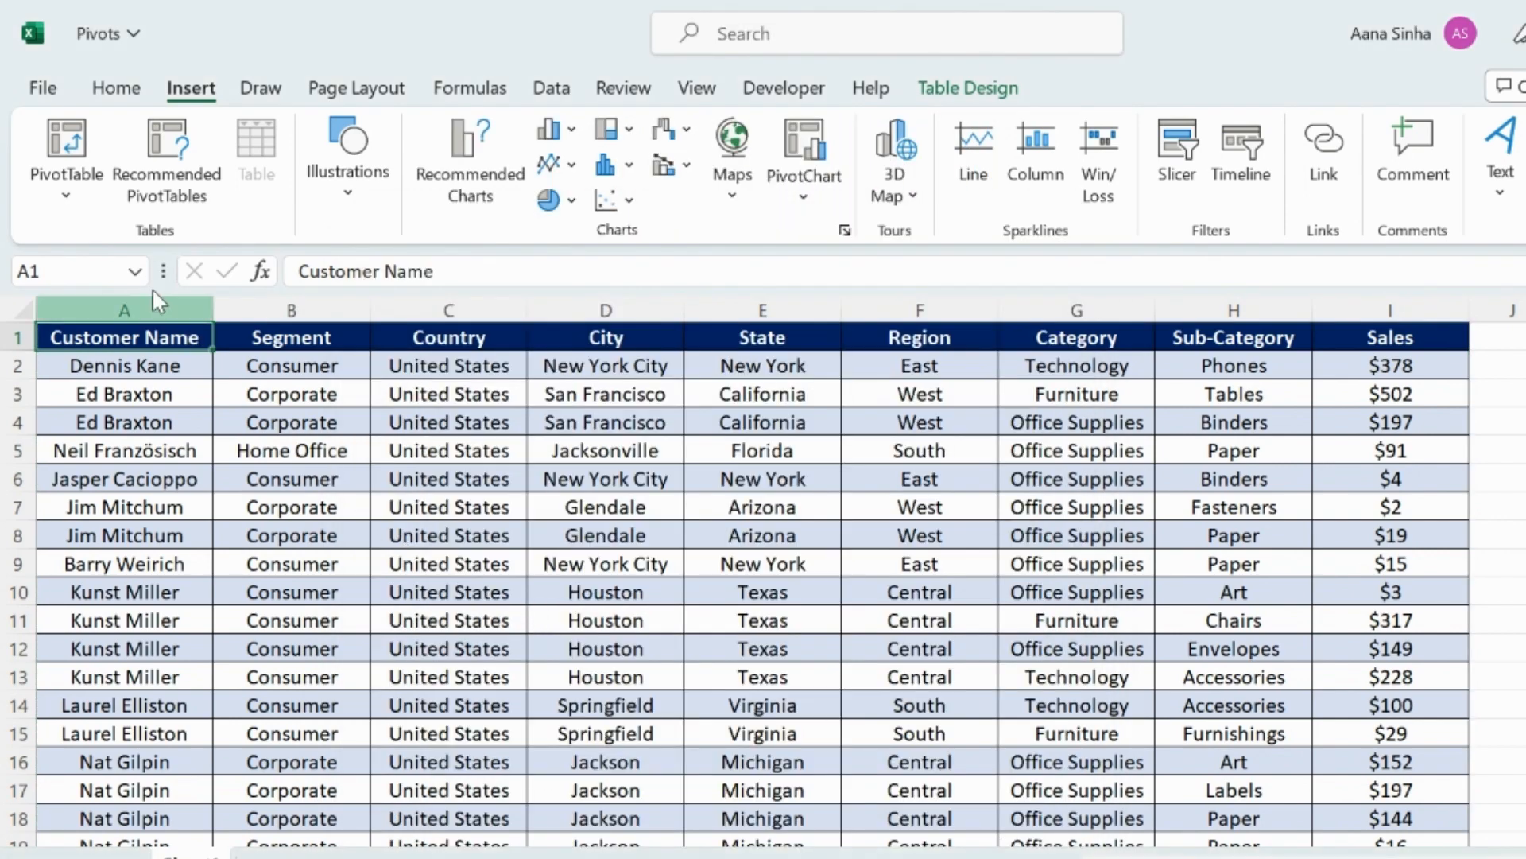
# Insert a PivotTable from Table2 on a new worksheet.
pyautogui.click(77, 147)
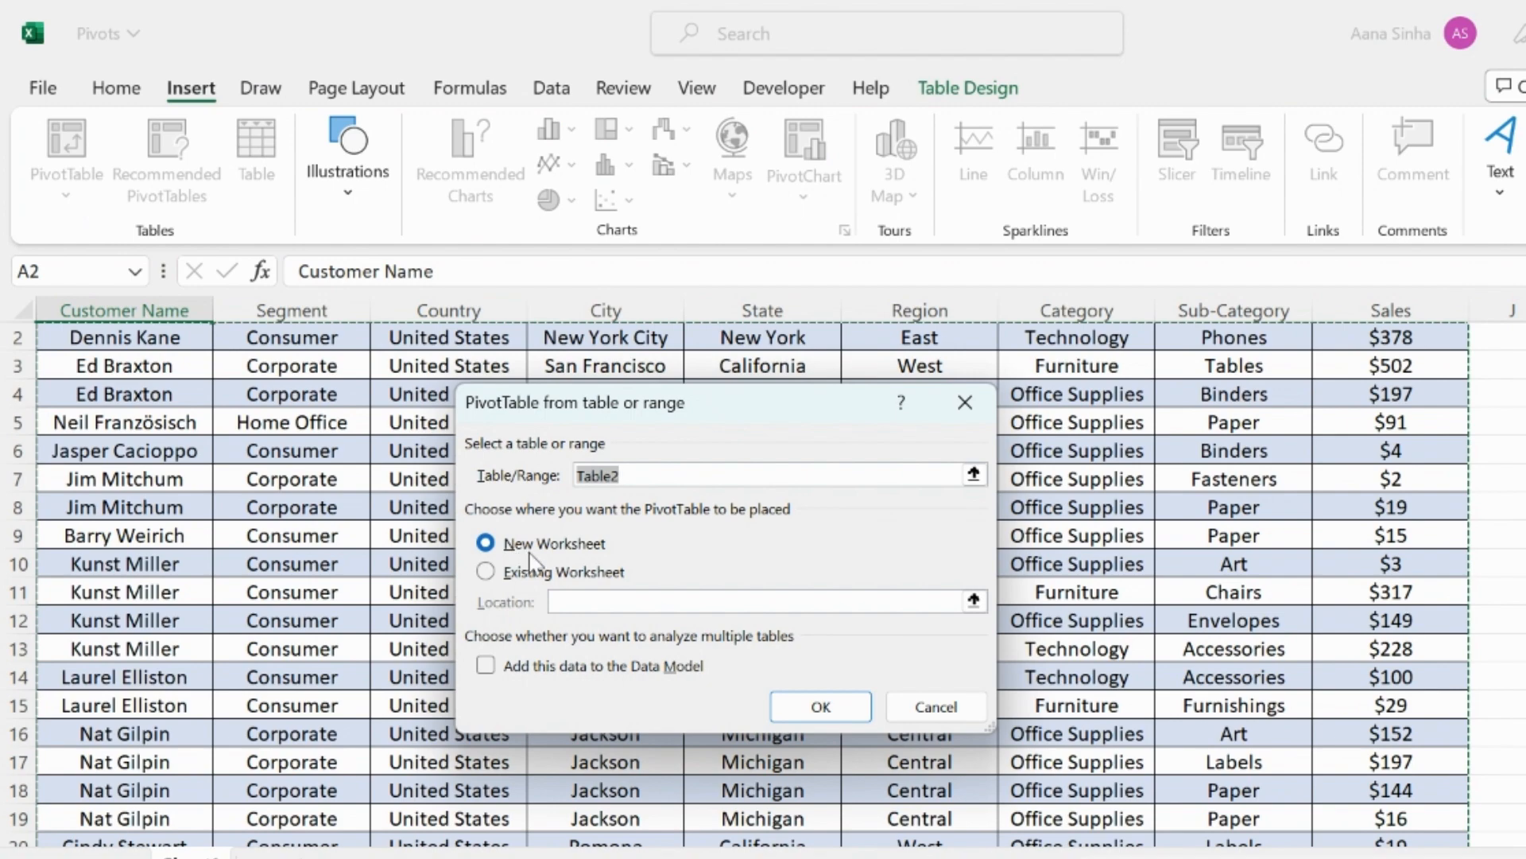
pyautogui.click(809, 707)
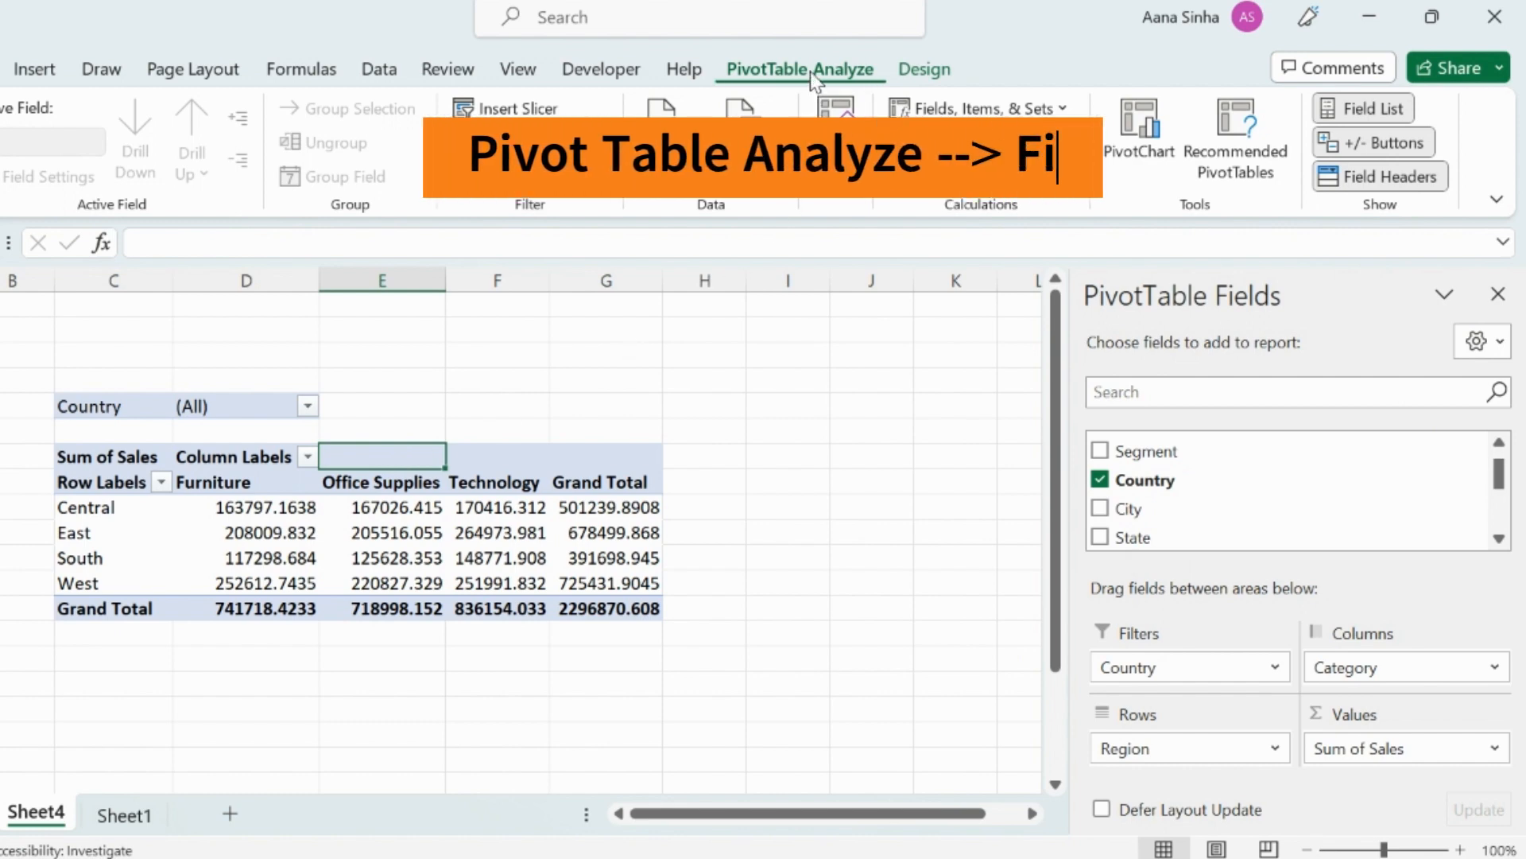
# Toggle the PivotTable field list and inspect how the Country filter and other areas map onto the existing pivot.
pyautogui.click(1374, 112)
pyautogui.click(1373, 111)
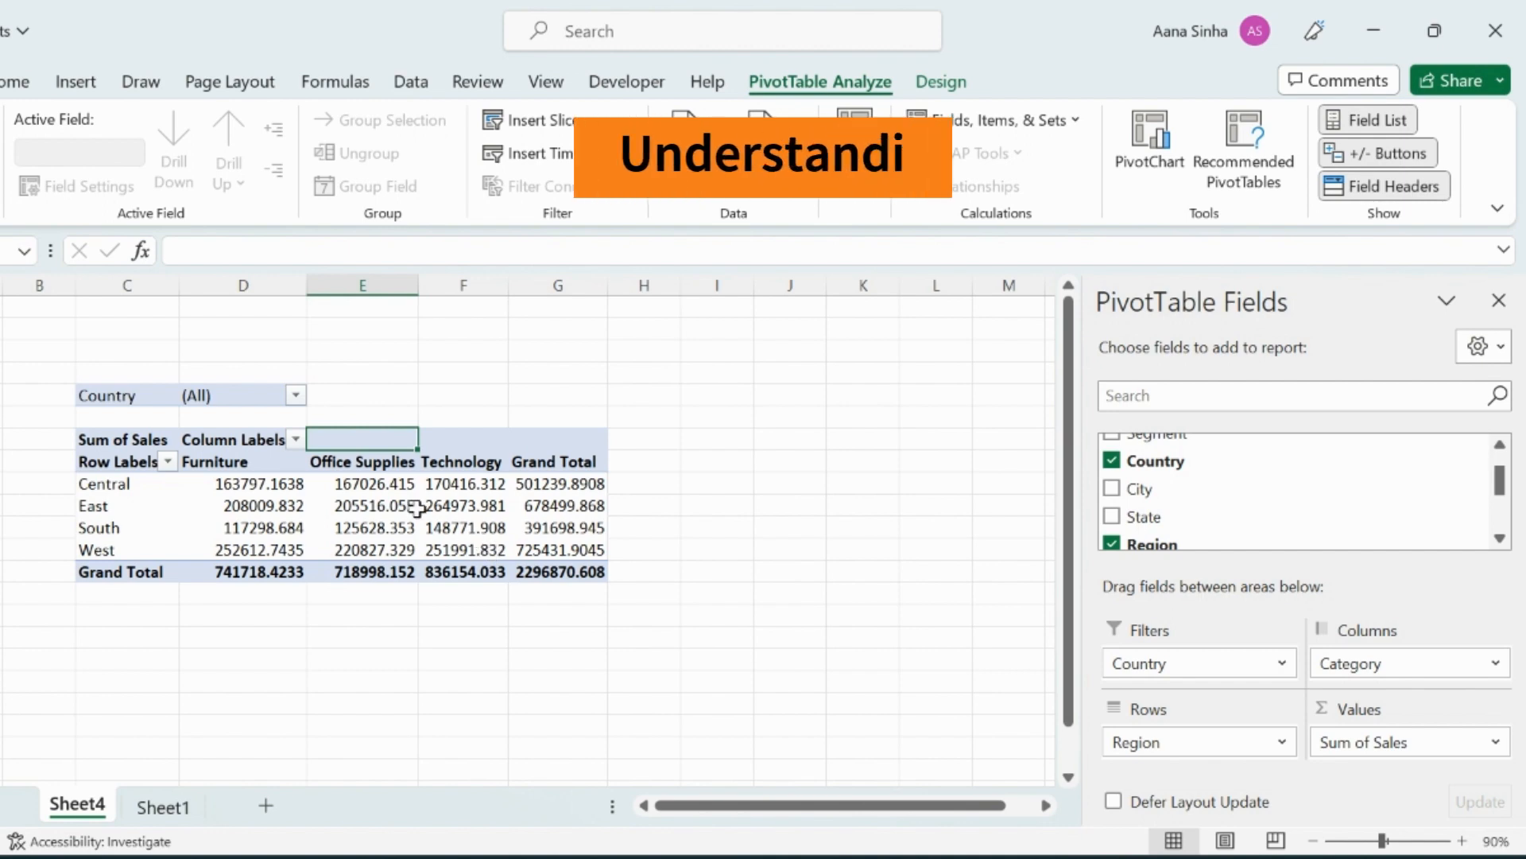
pyautogui.moveTo(416, 507)
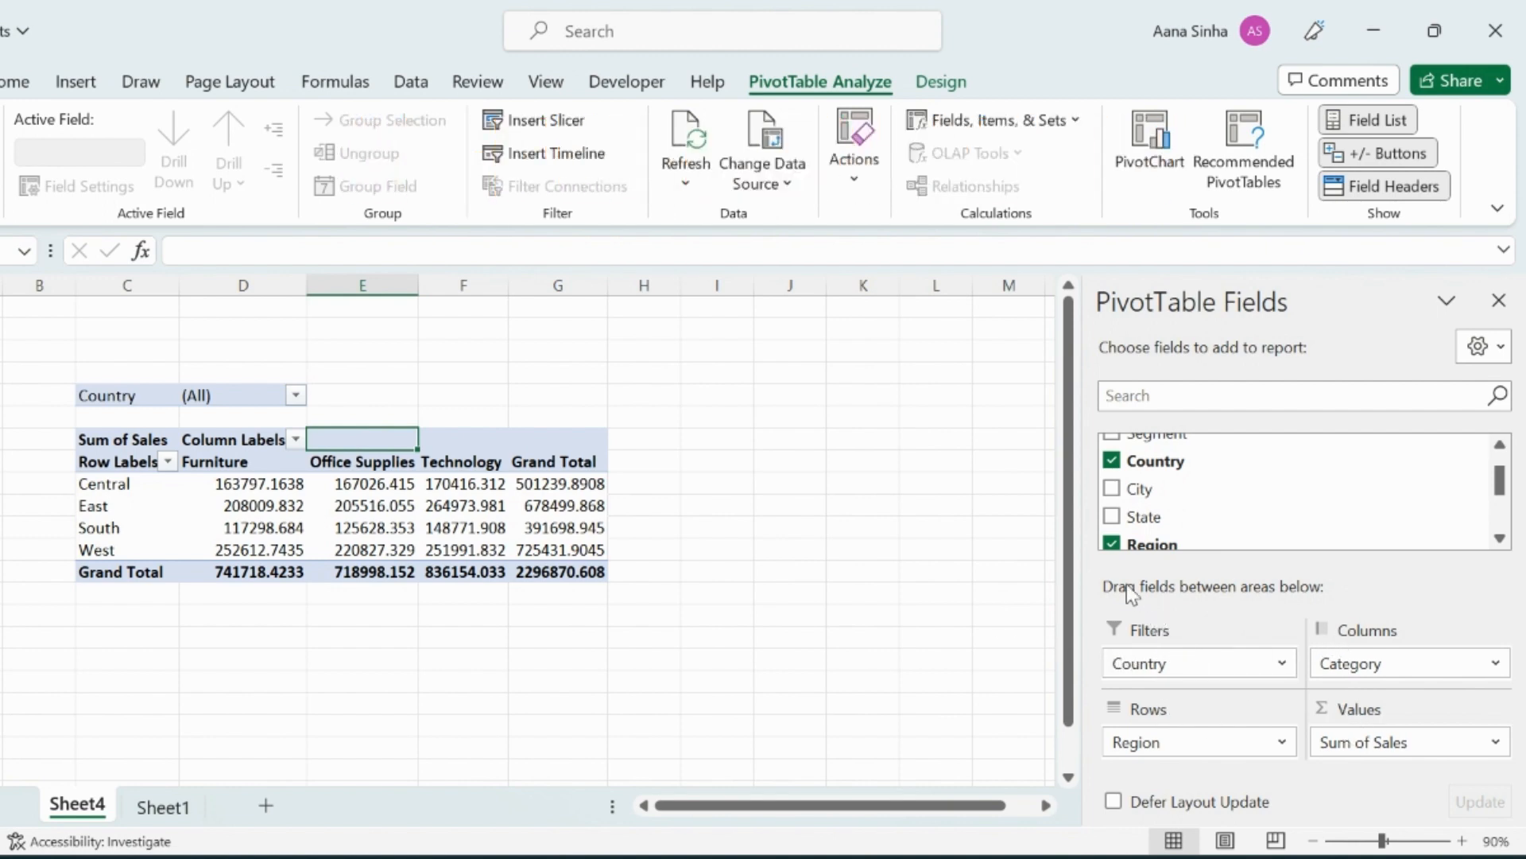
pyautogui.click(93, 395)
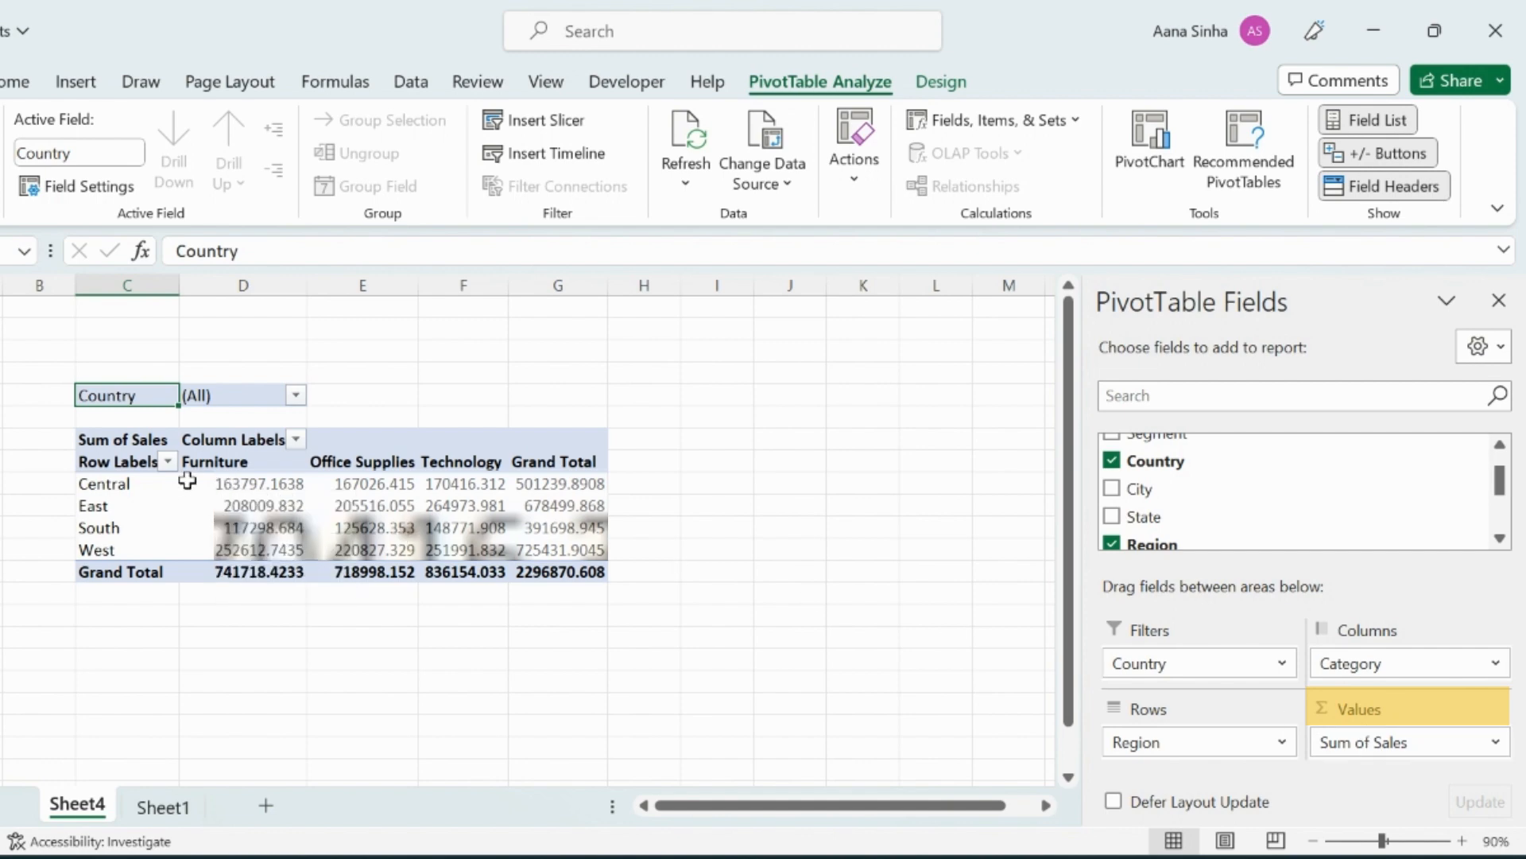
pyautogui.moveTo(569, 549)
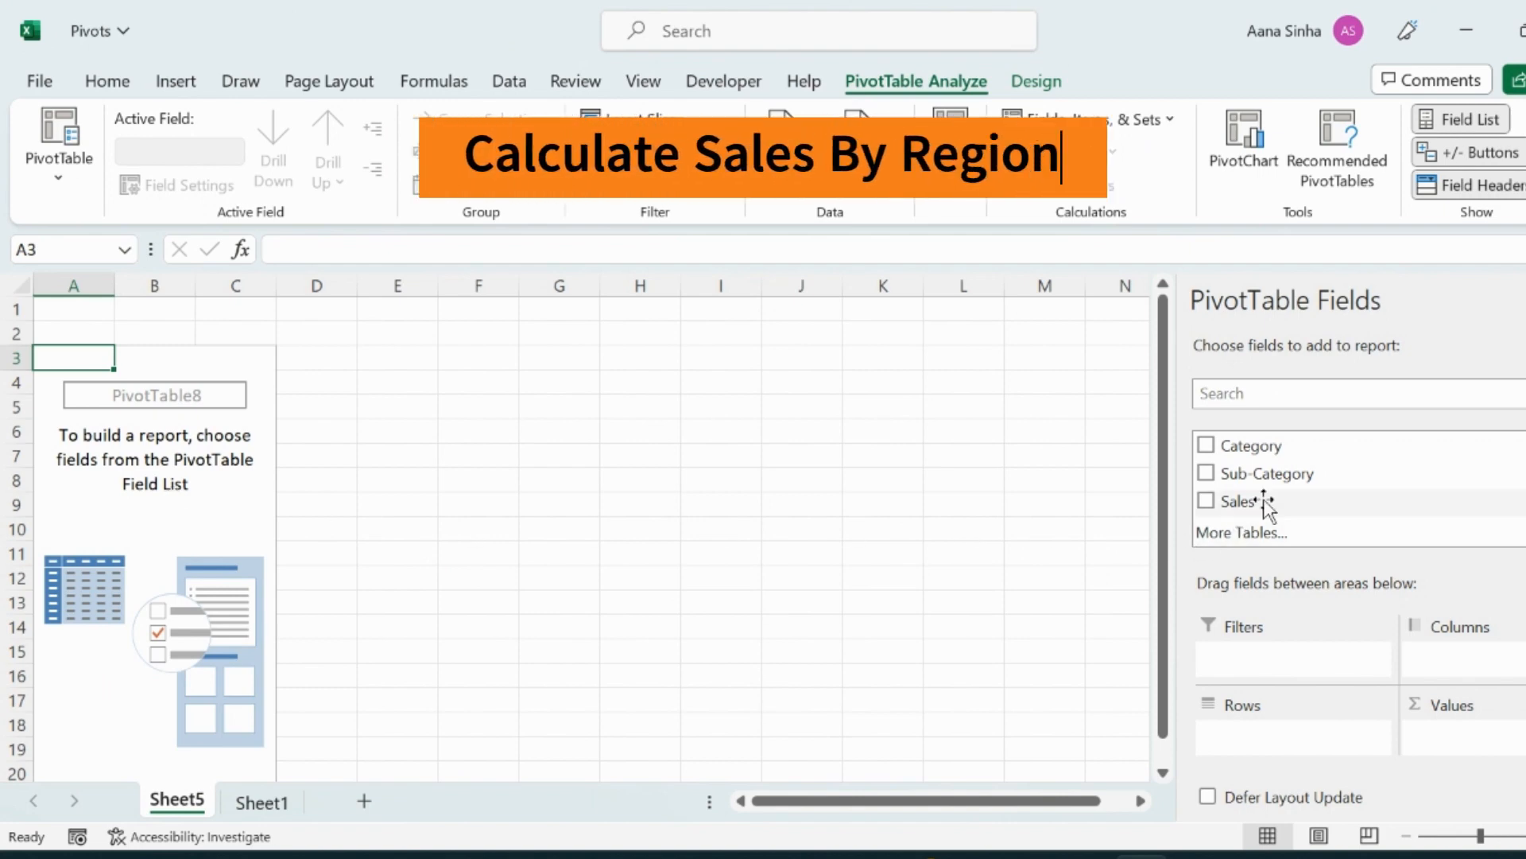
# Build the new pivot by placing Region in Rows and Sales in Values.
pyautogui.scroll(-3, 1272, 497)
pyautogui.scroll(-2, 1264, 525)
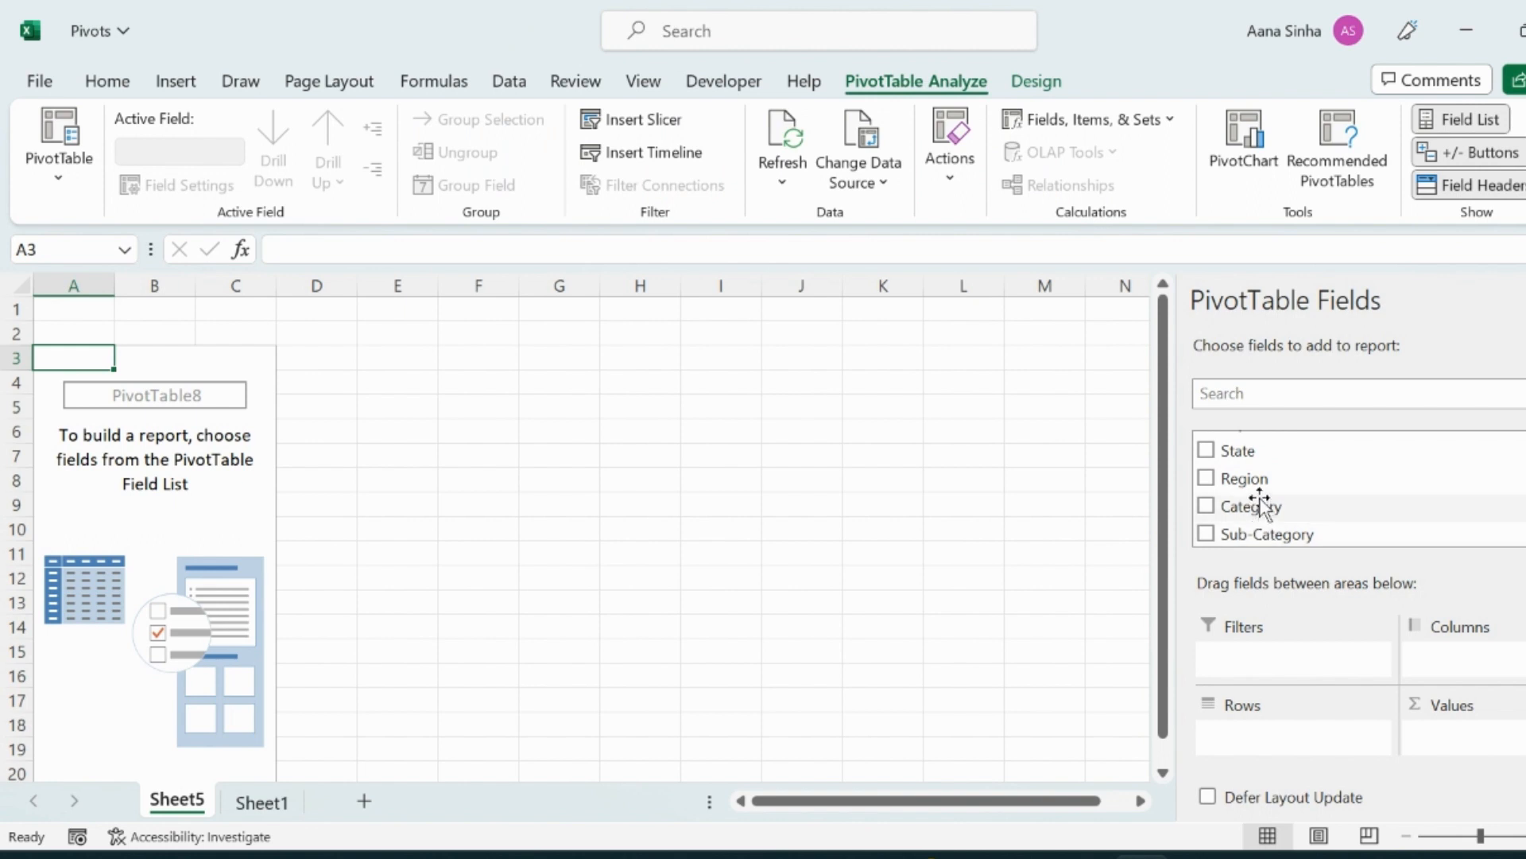
pyautogui.moveTo(1257, 479); pyautogui.dragTo(1292, 746)
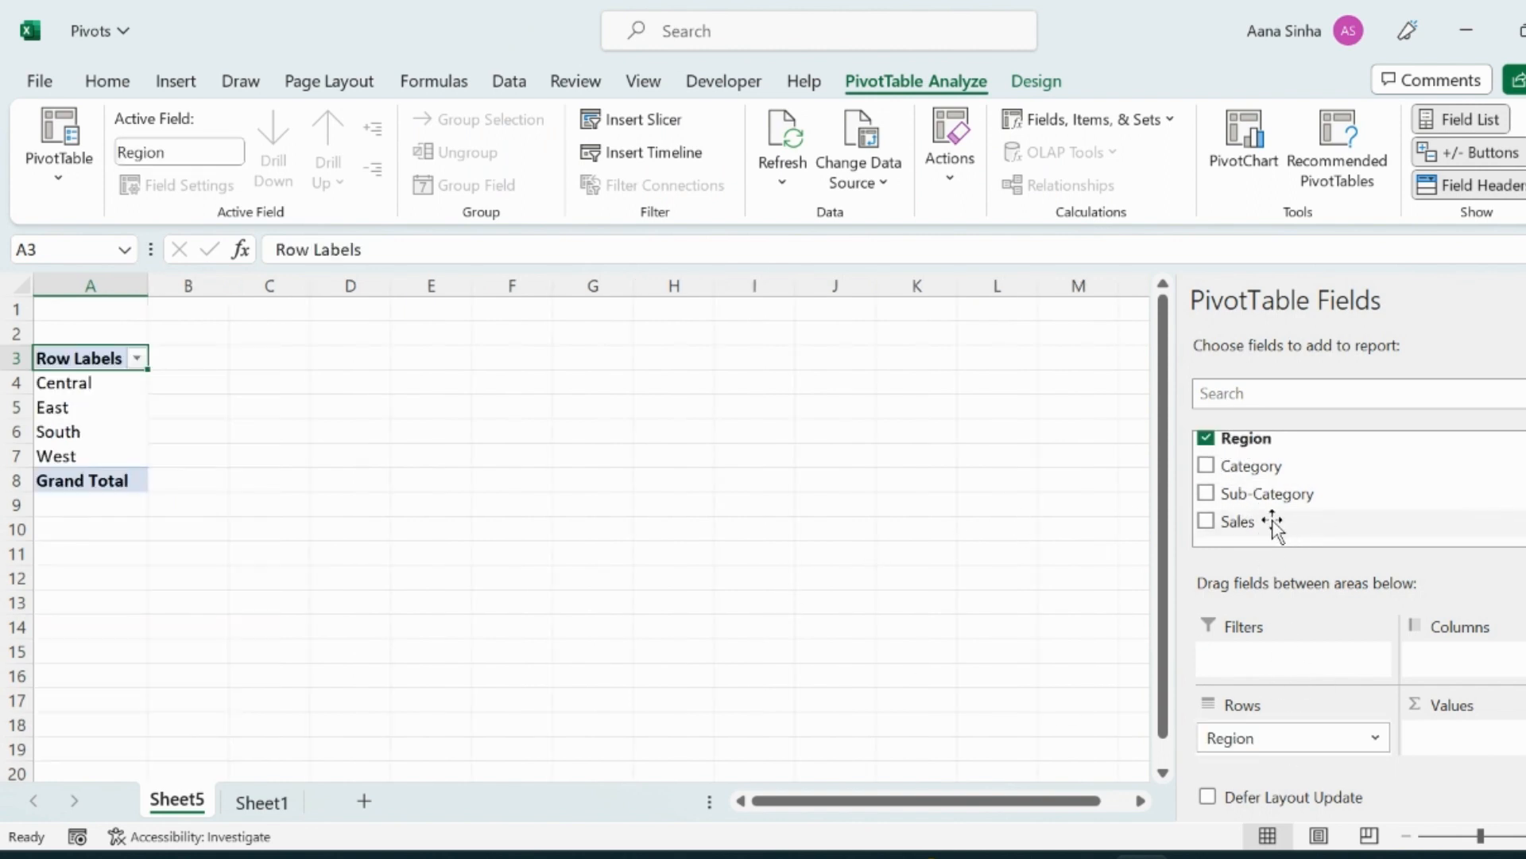
pyautogui.moveTo(1264, 524); pyautogui.dragTo(1515, 768)
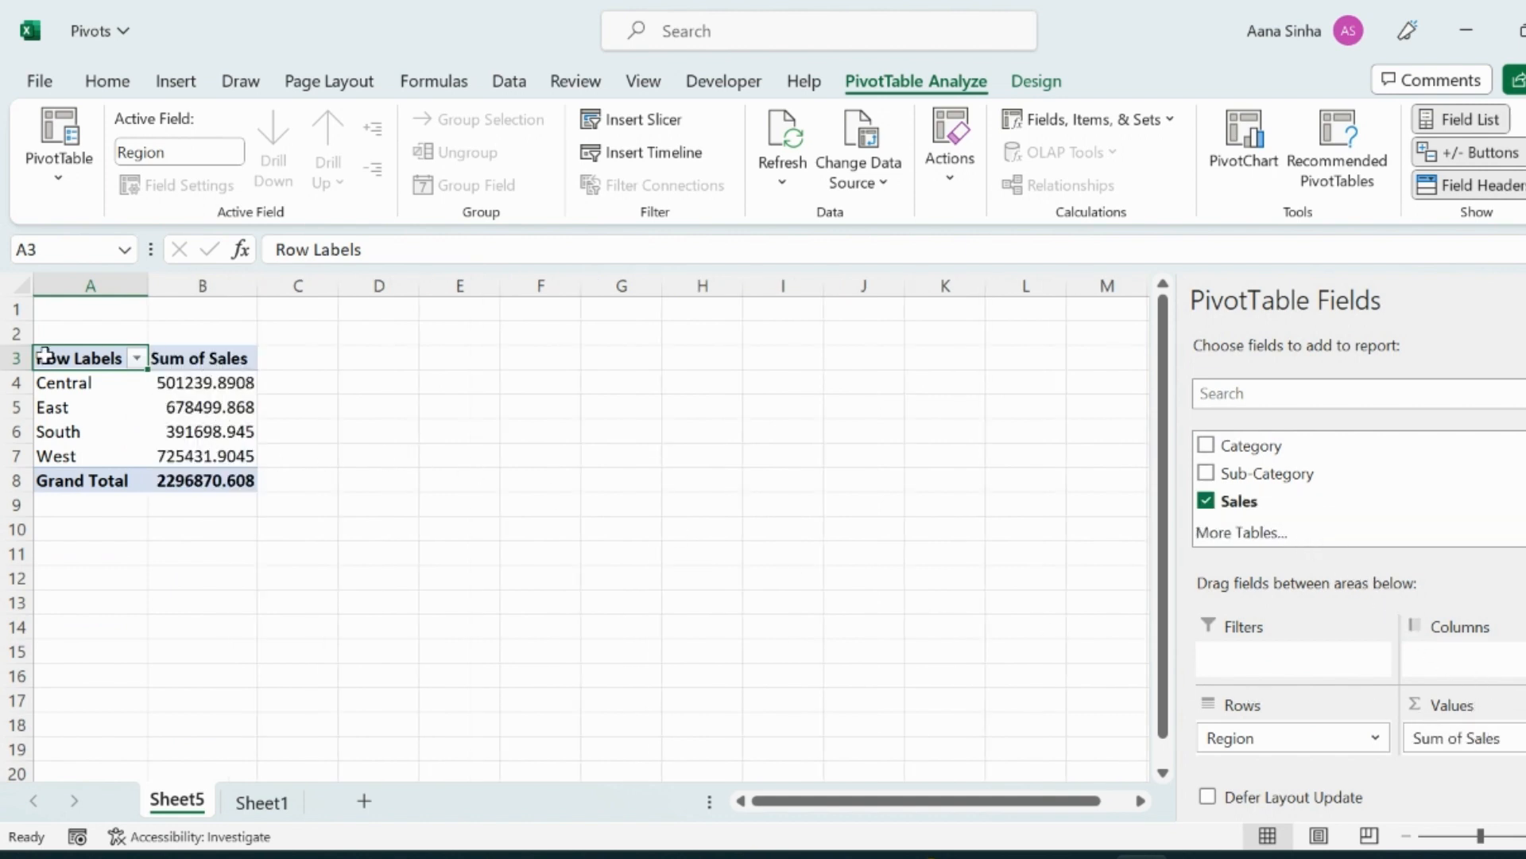
# Select the regional Sum of Sales values and decrease their decimal places to none.
pyautogui.moveTo(197, 387); pyautogui.dragTo(189, 454)
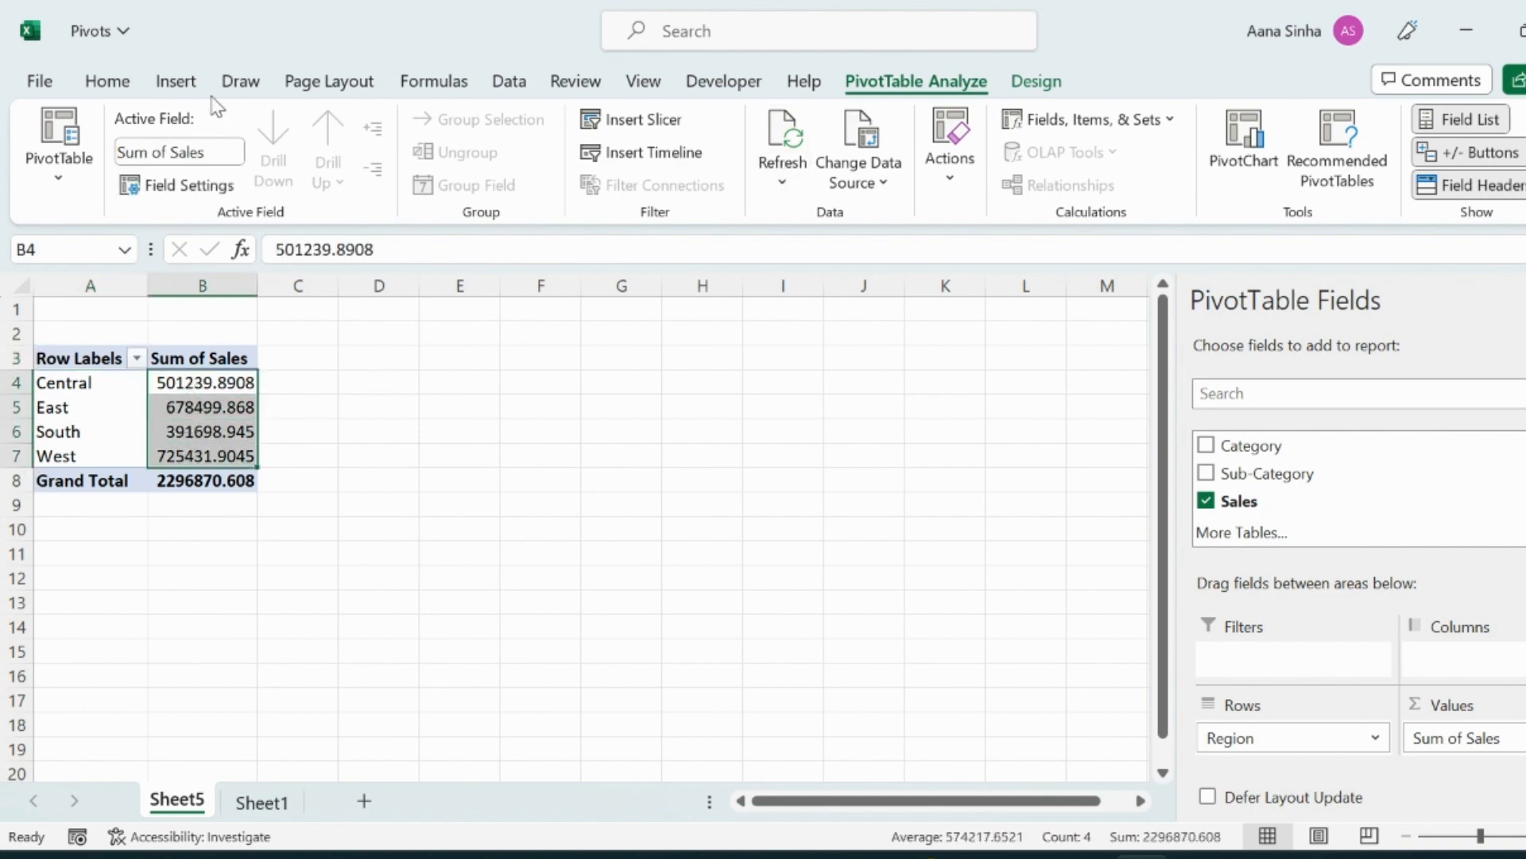
pyautogui.click(109, 83)
pyautogui.click(865, 172)
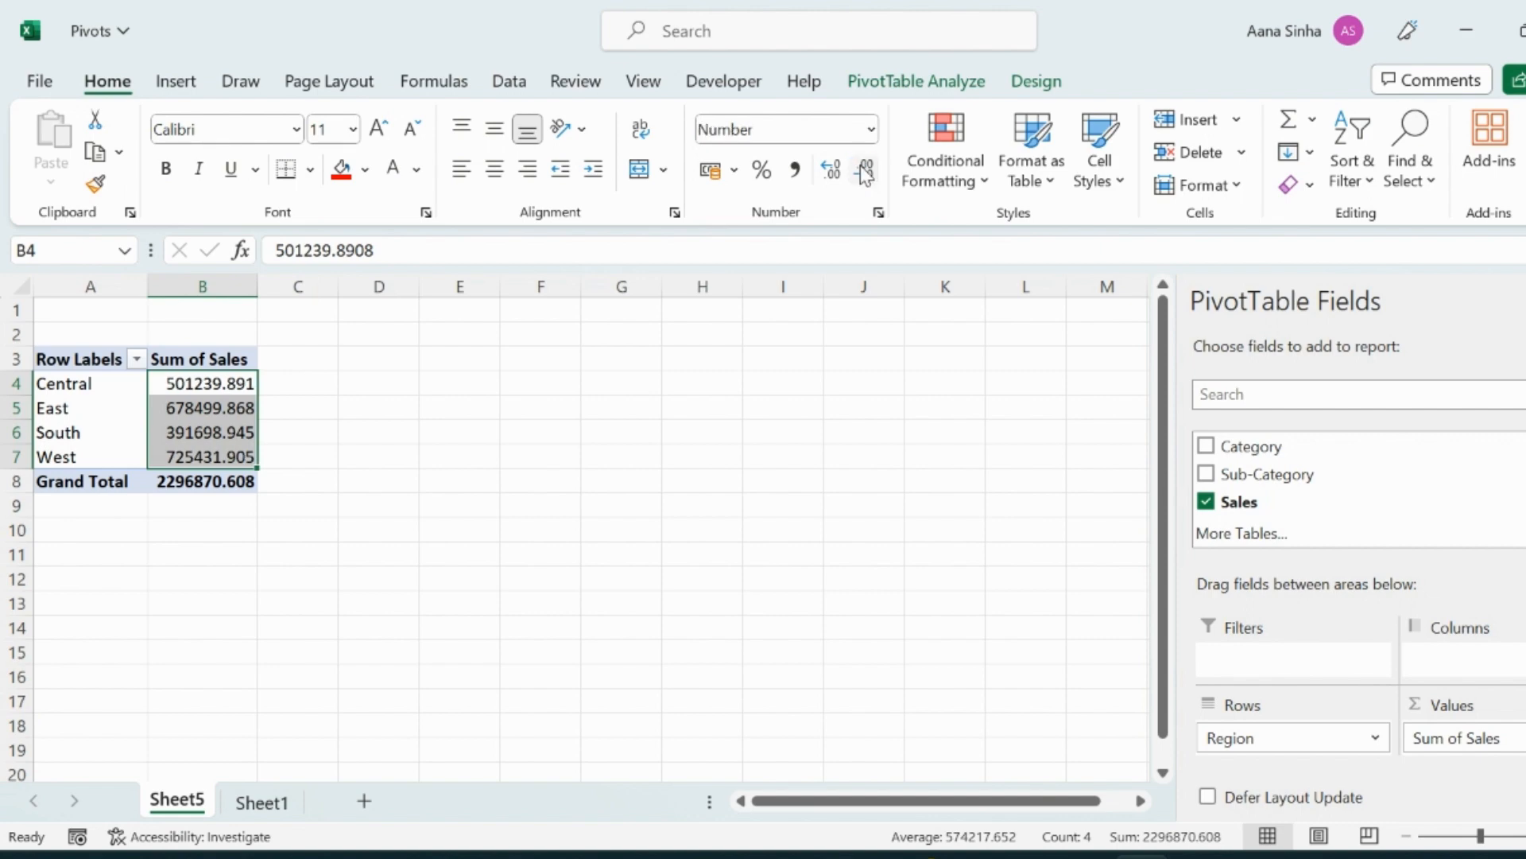
pyautogui.click(866, 172)
pyautogui.click(866, 172)
pyautogui.click(866, 171)
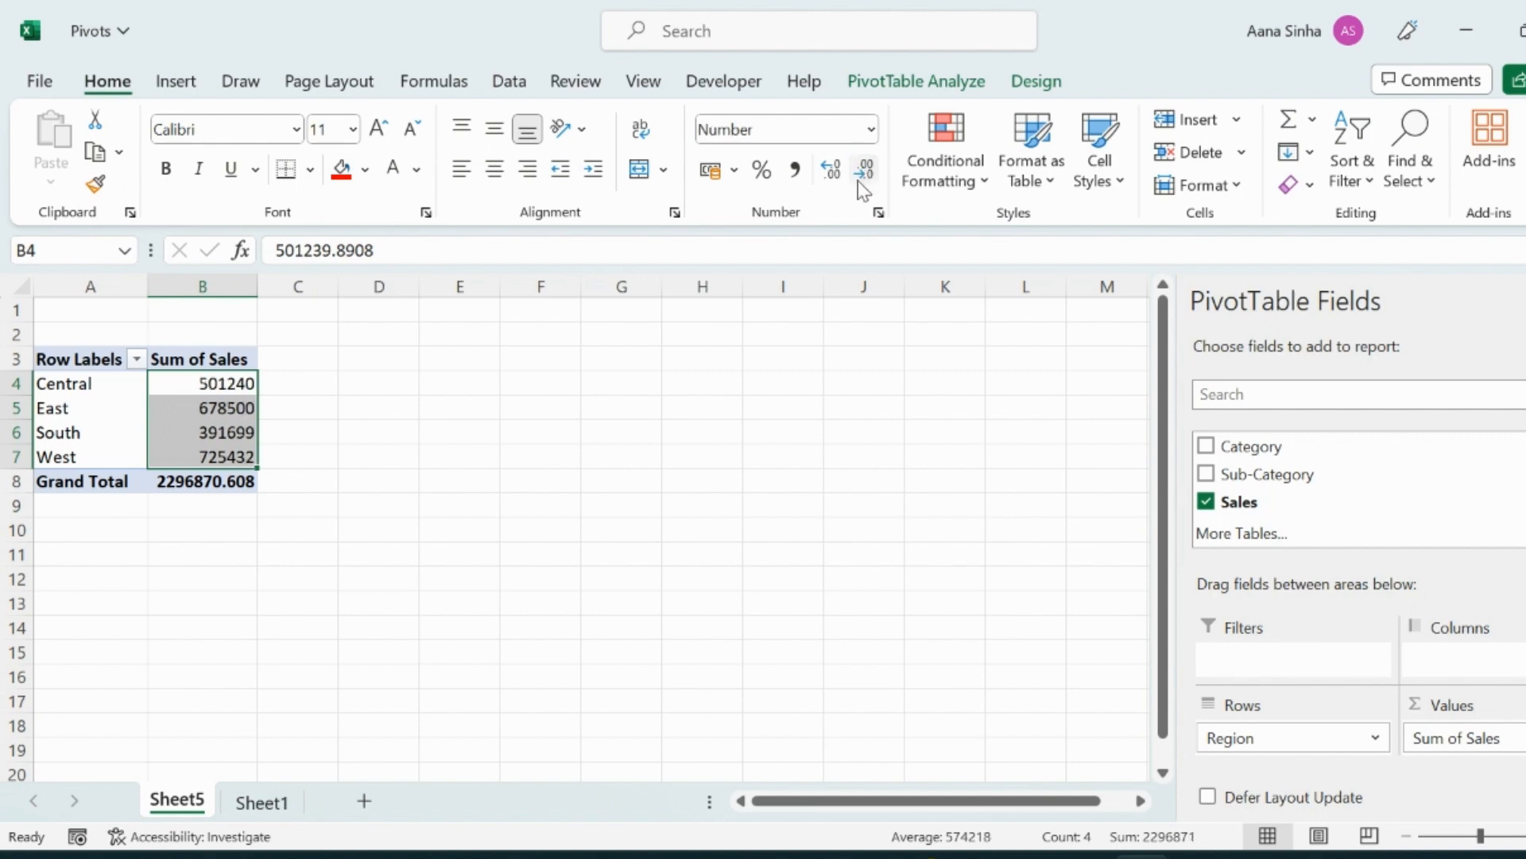
# Format the regional sales values as Currency with the $ English (Belize) symbol and 0 decimal places.
pyautogui.click(872, 129)
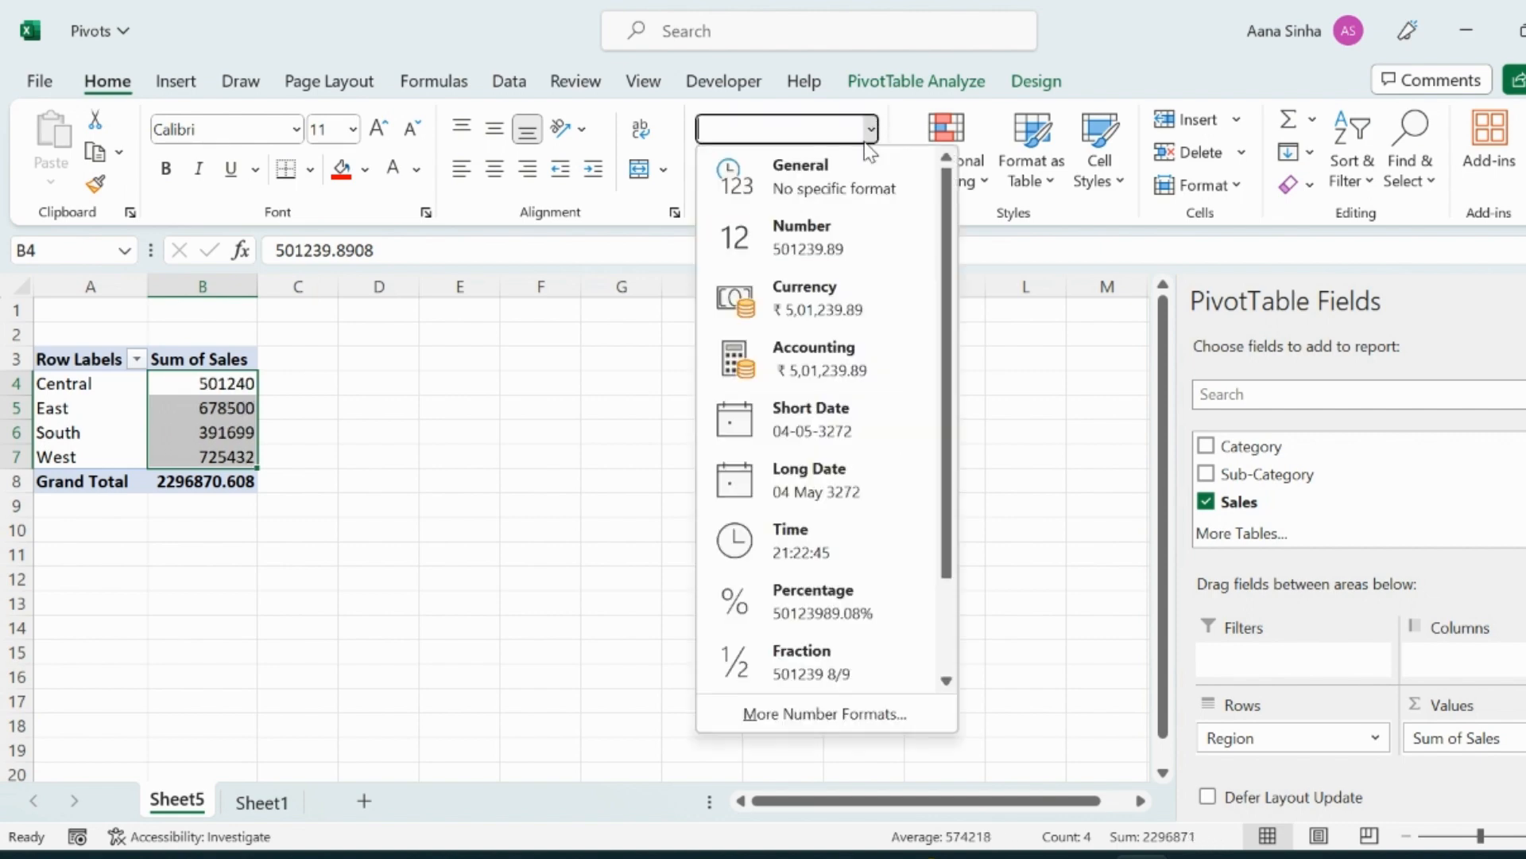
pyautogui.click(805, 714)
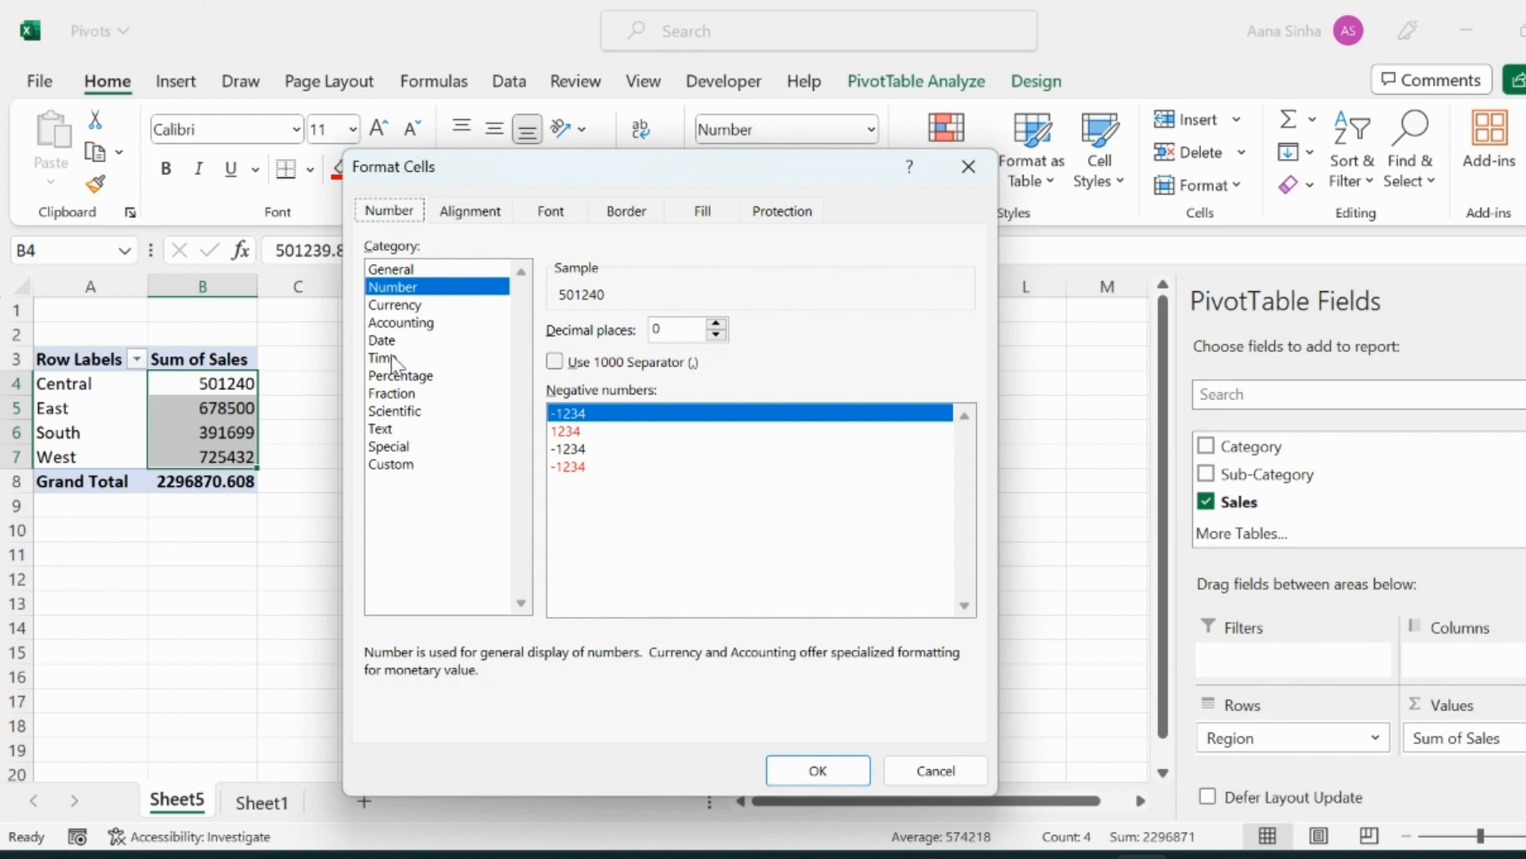
pyautogui.click(396, 305)
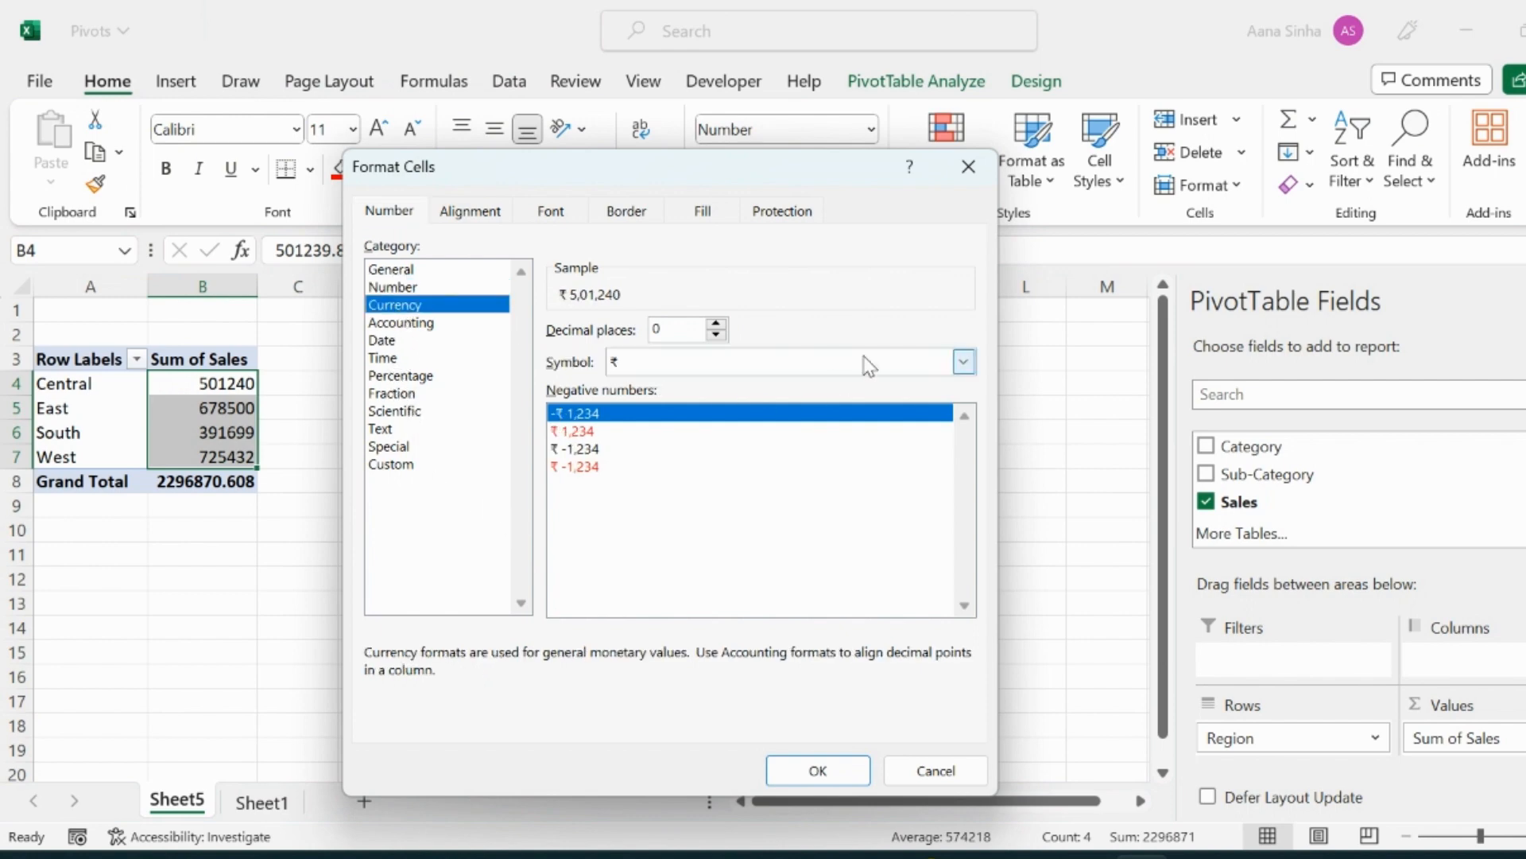
pyautogui.click(963, 362)
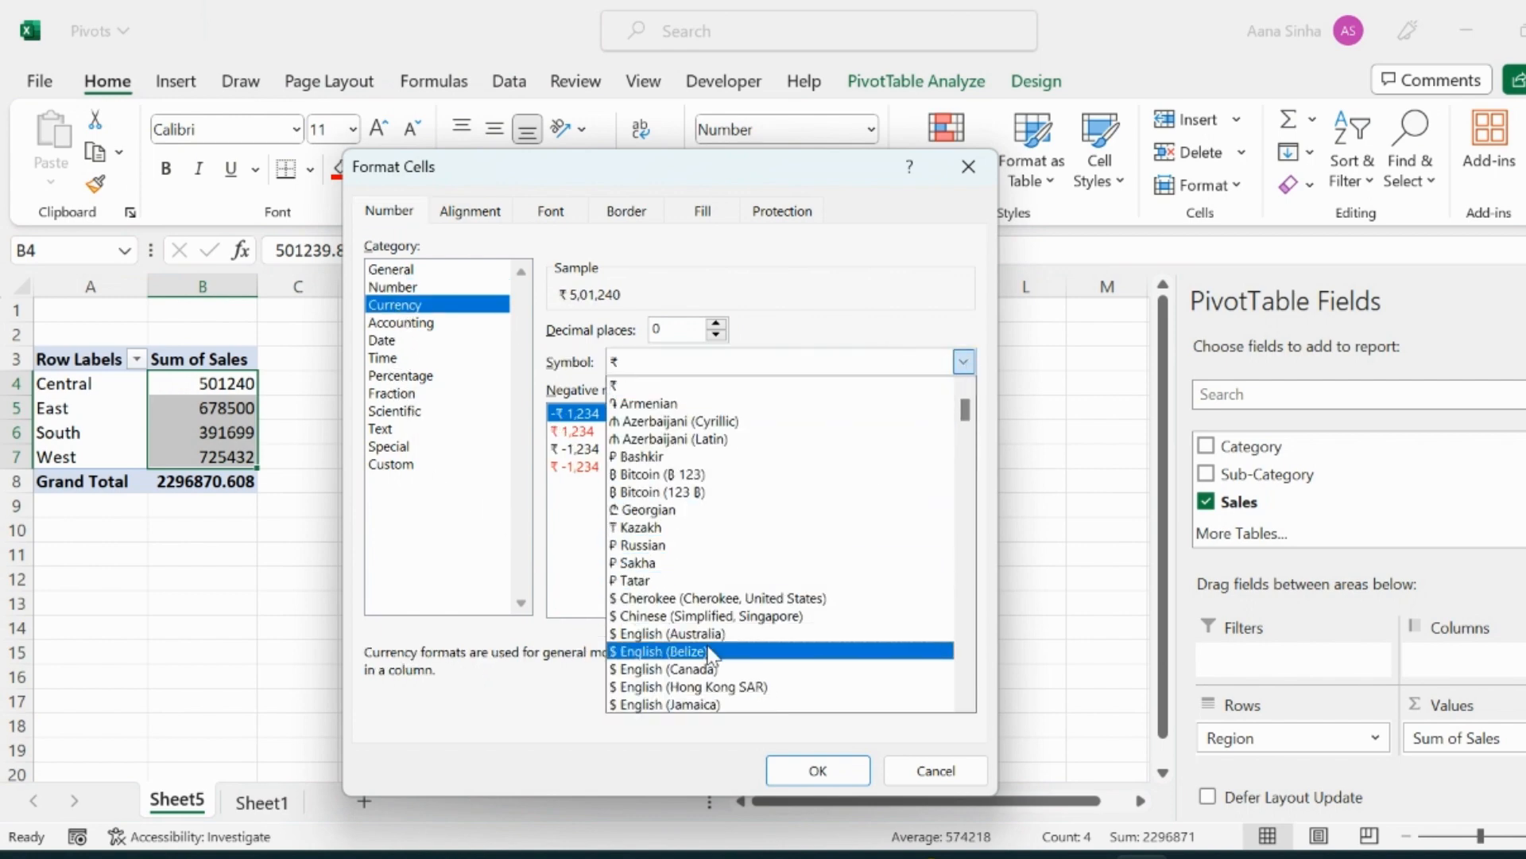
pyautogui.click(708, 651)
pyautogui.click(826, 768)
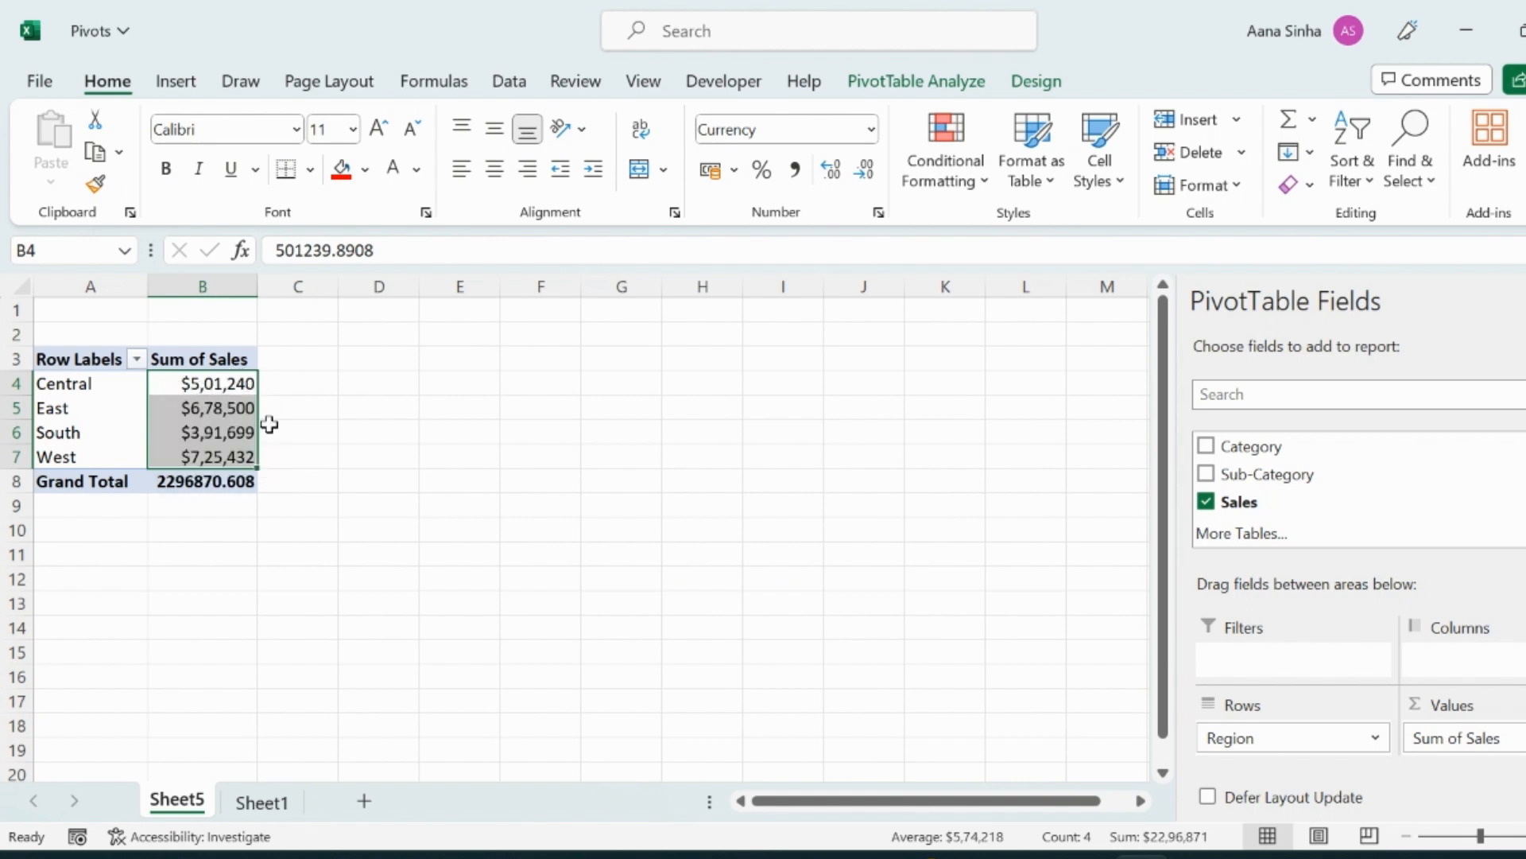
pyautogui.moveTo(189, 421)
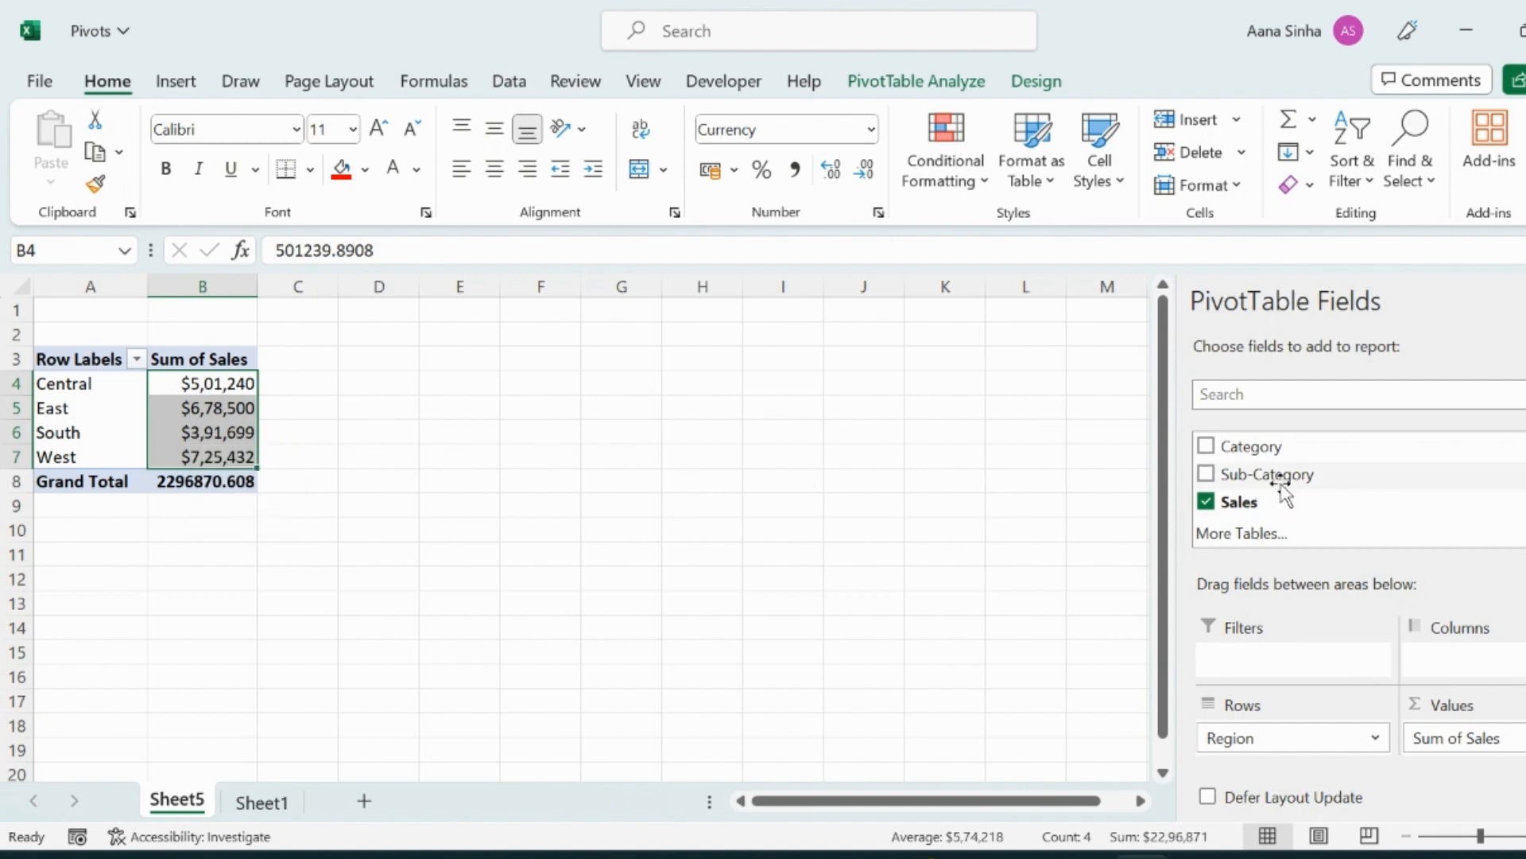
# Add Category to the pivot's Columns area to break regional sales down by category.
pyautogui.scroll(2, 1306, 509)
pyautogui.scroll(2, 1311, 509)
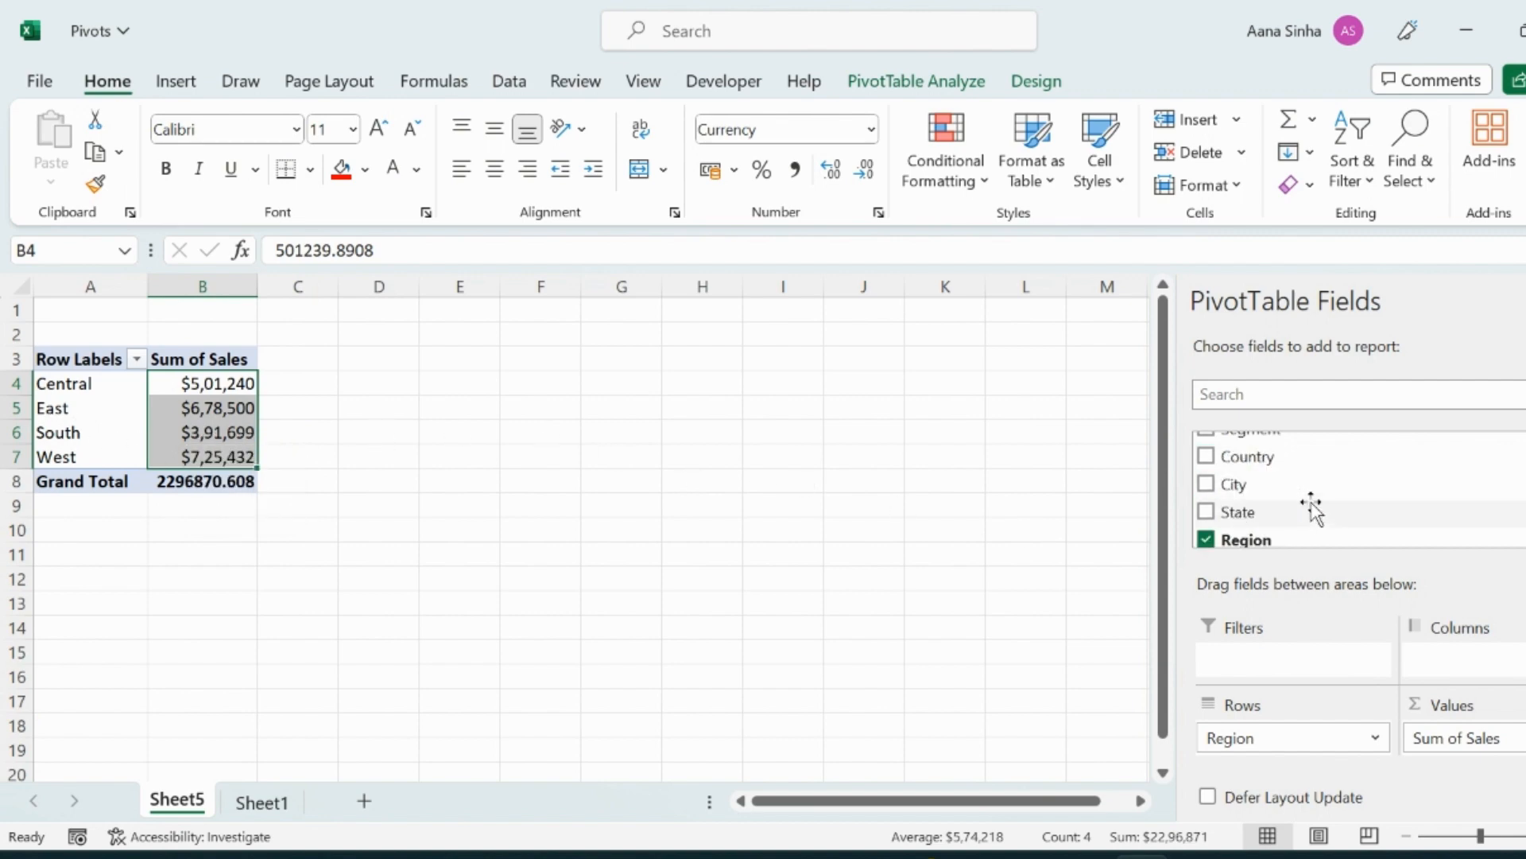
pyautogui.scroll(-2, 1312, 508)
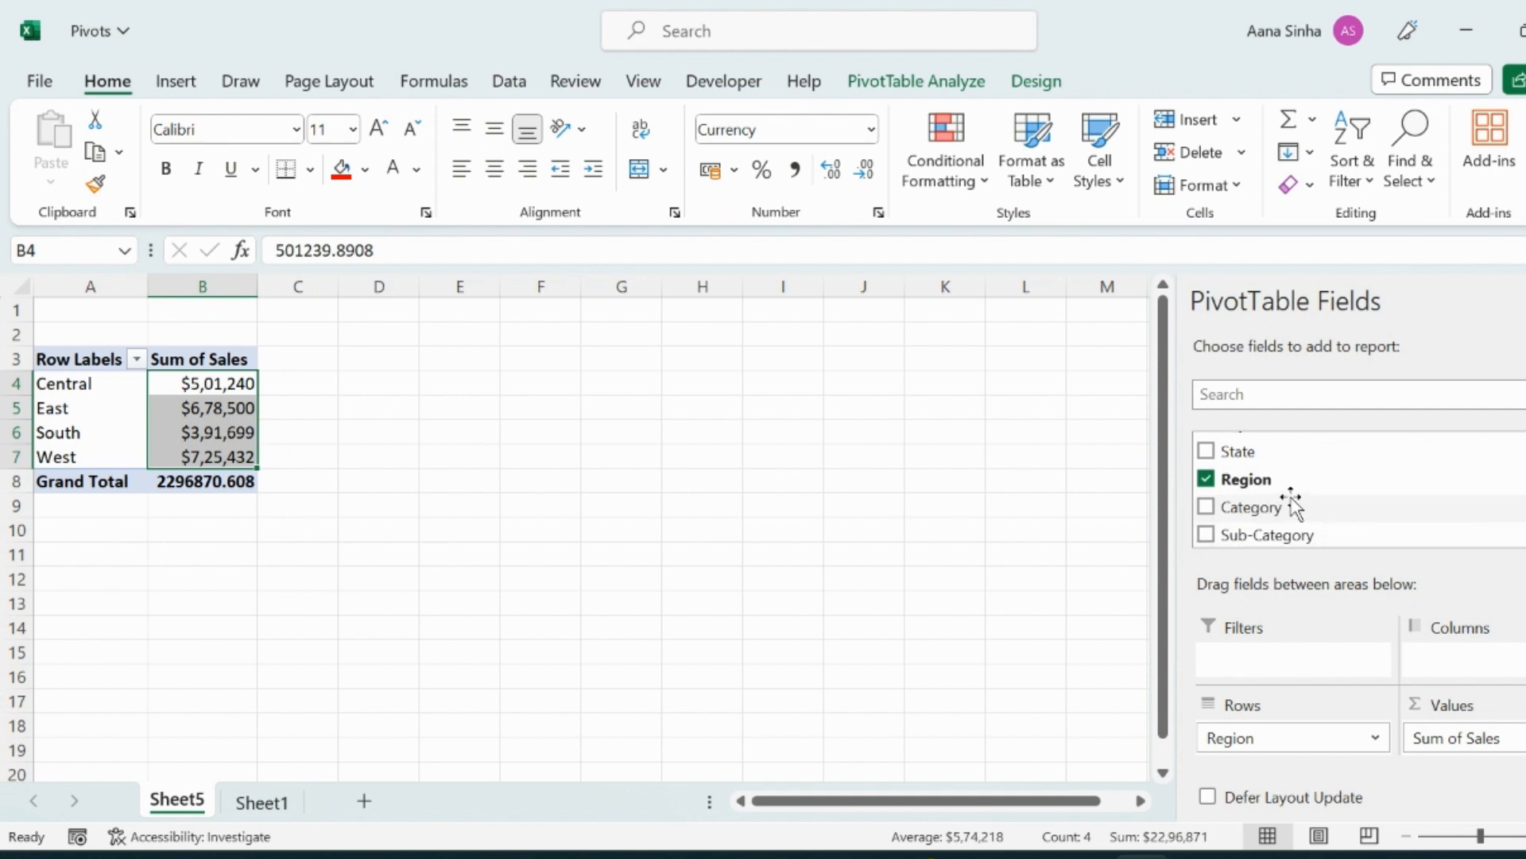
pyautogui.moveTo(1248, 509); pyautogui.dragTo(1503, 667)
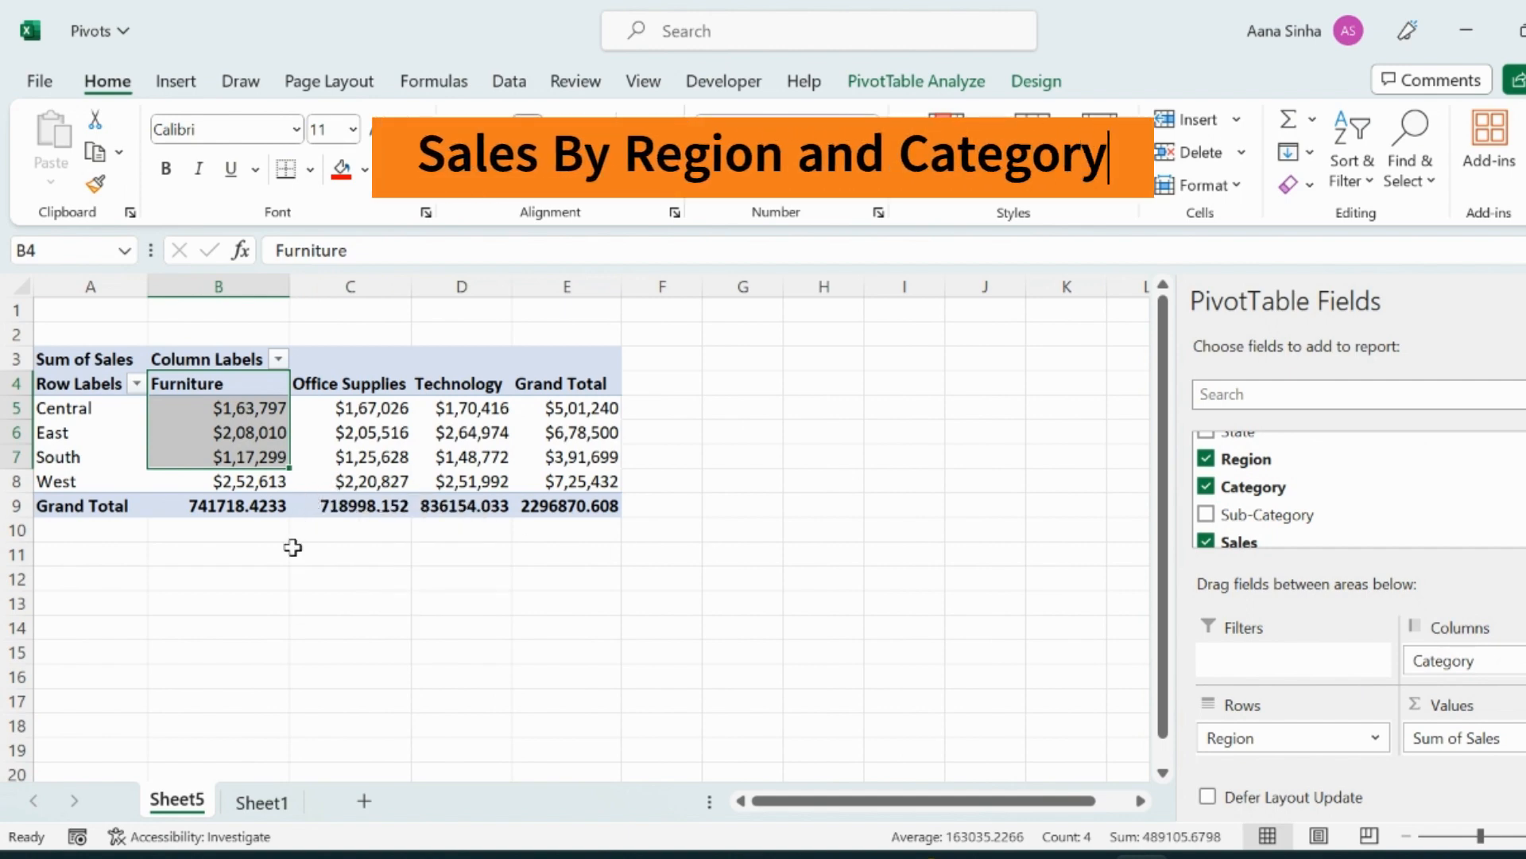
# Inspect the category sales values in the pivot and the source data on Sheet1, then return to the pivot sheet.
pyautogui.click(199, 461)
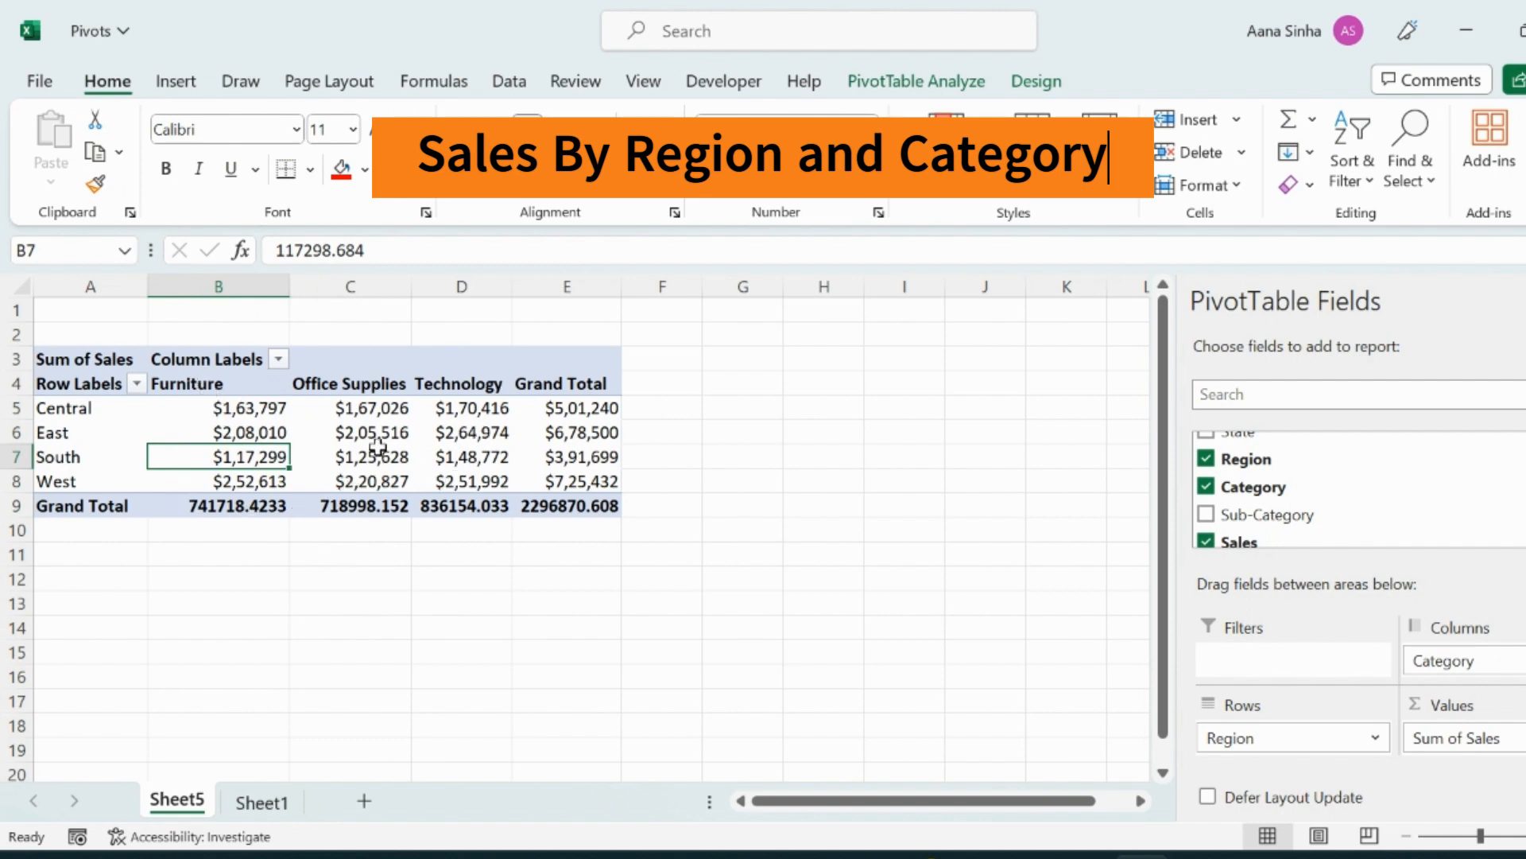
pyautogui.click(189, 407)
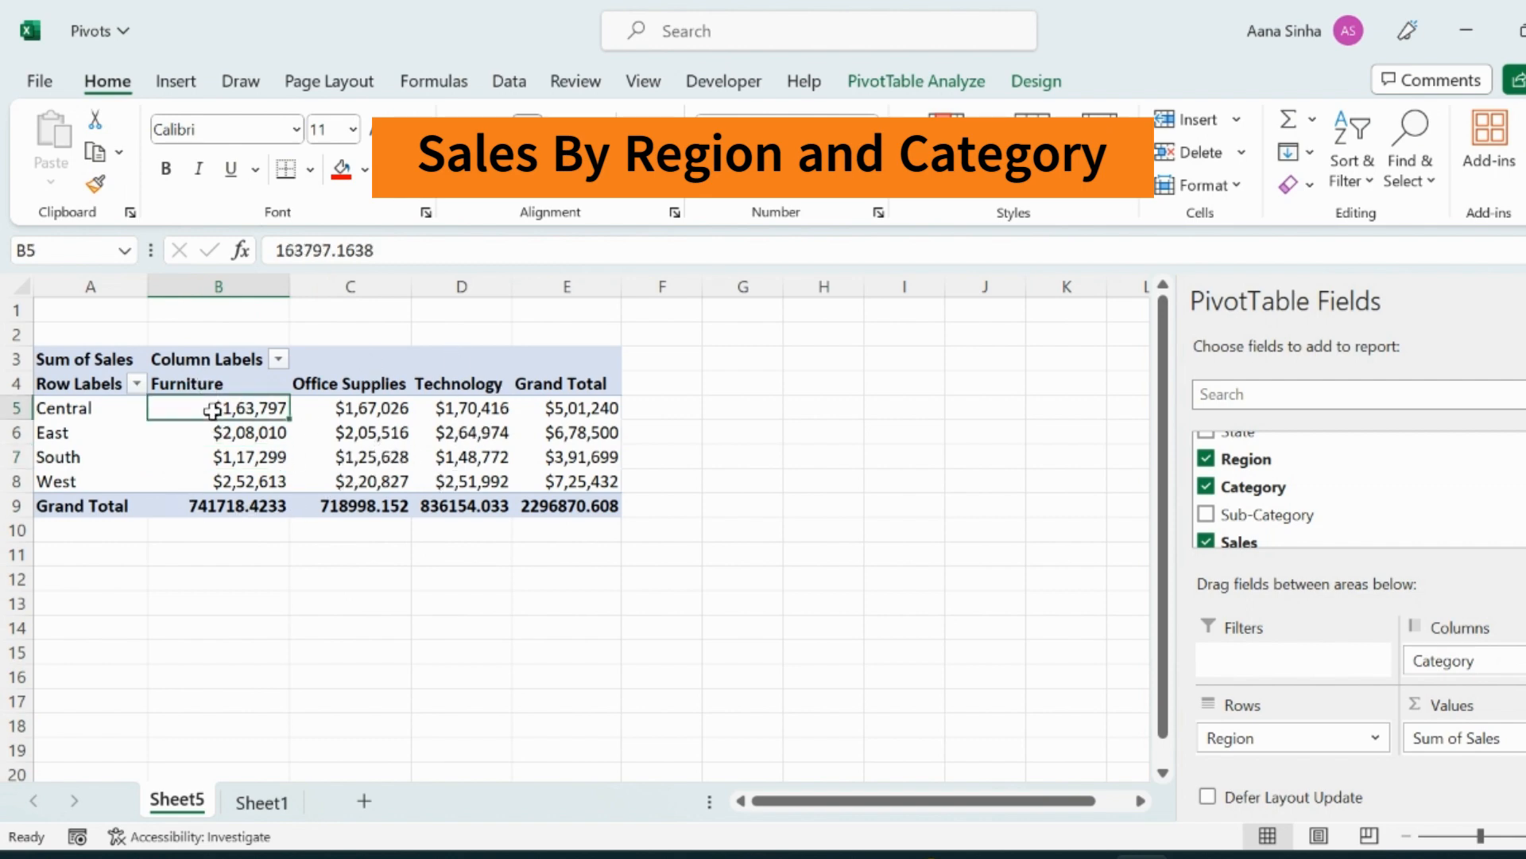
pyautogui.click(11, 411)
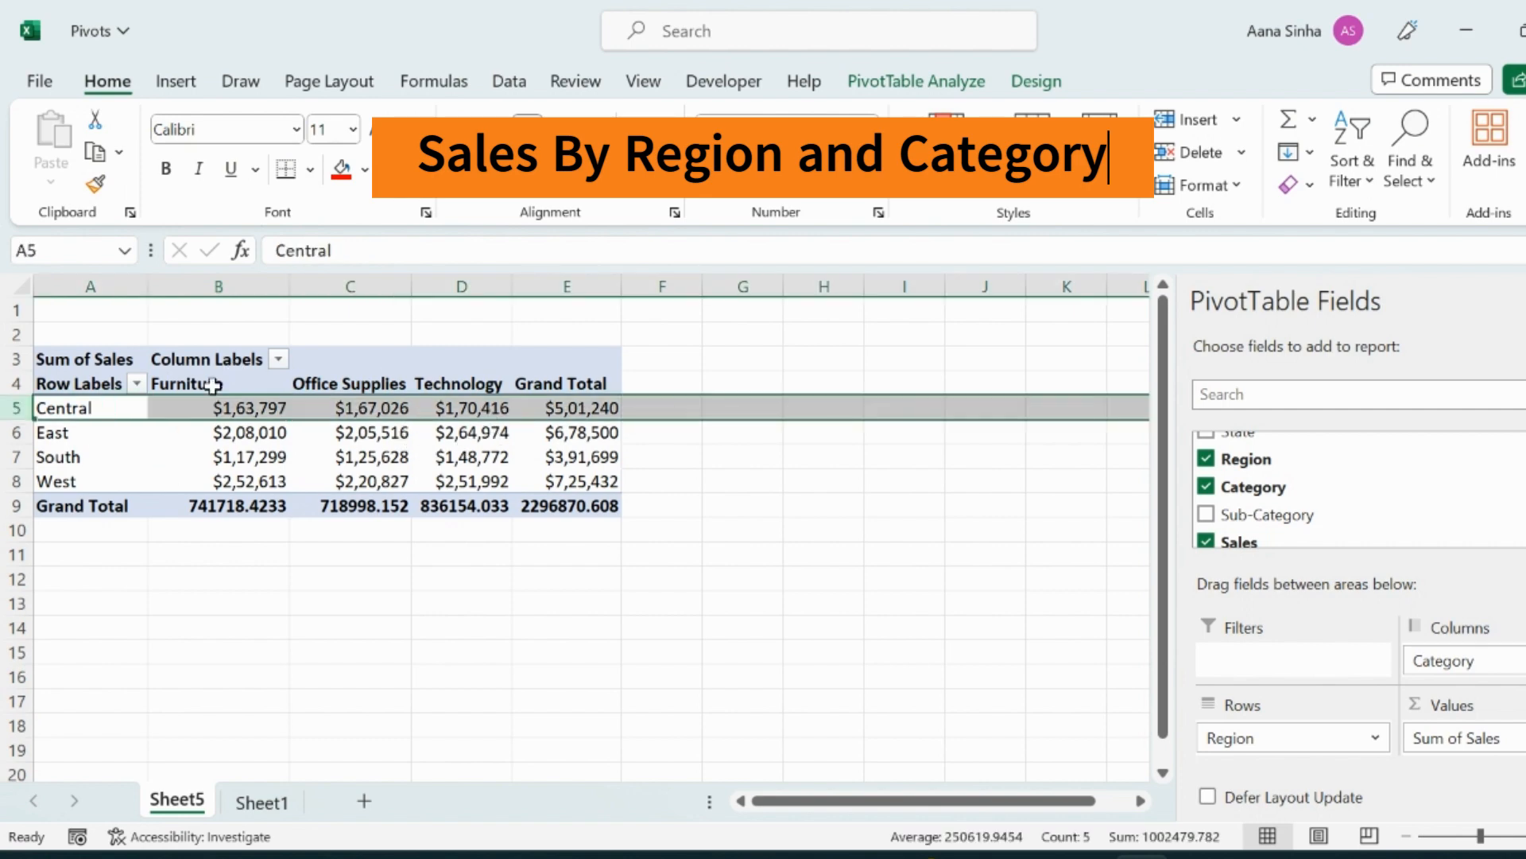
pyautogui.click(234, 458)
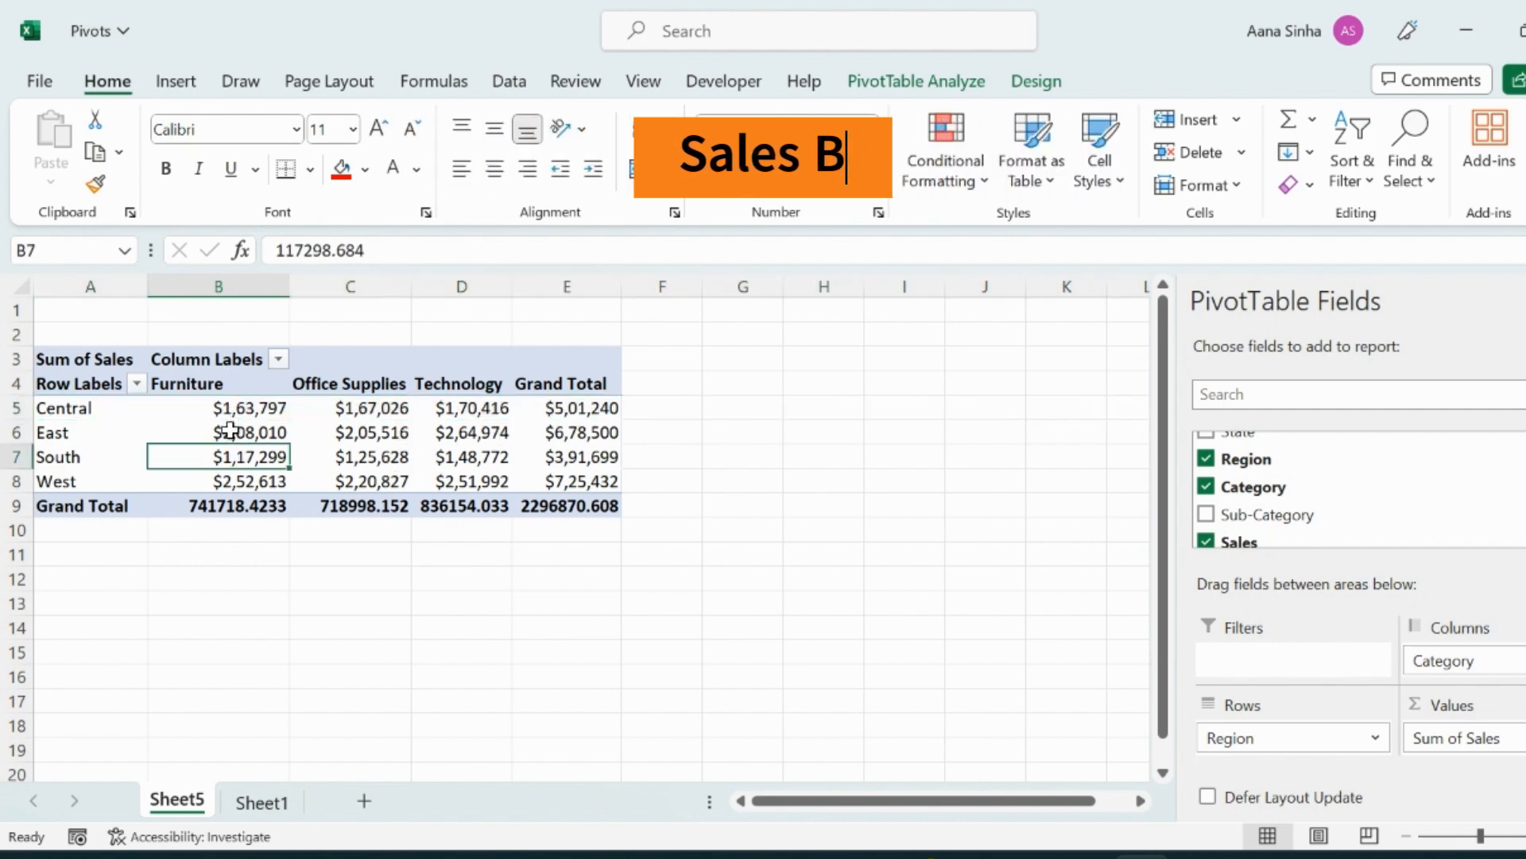
pyautogui.click(259, 800)
pyautogui.scroll(-6, 643, 423)
pyautogui.scroll(6, 642, 423)
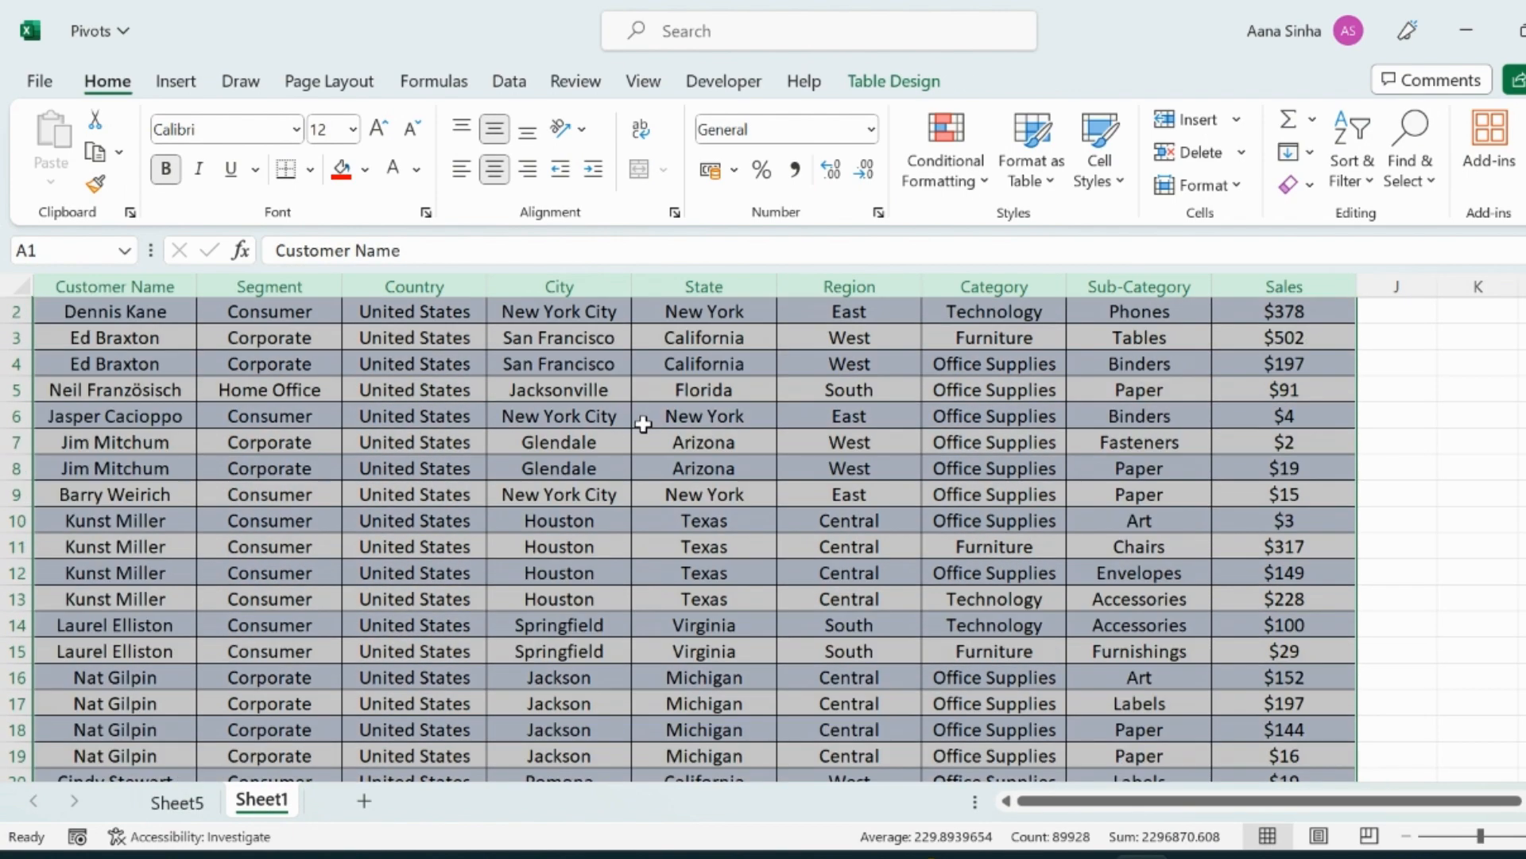
pyautogui.click(180, 801)
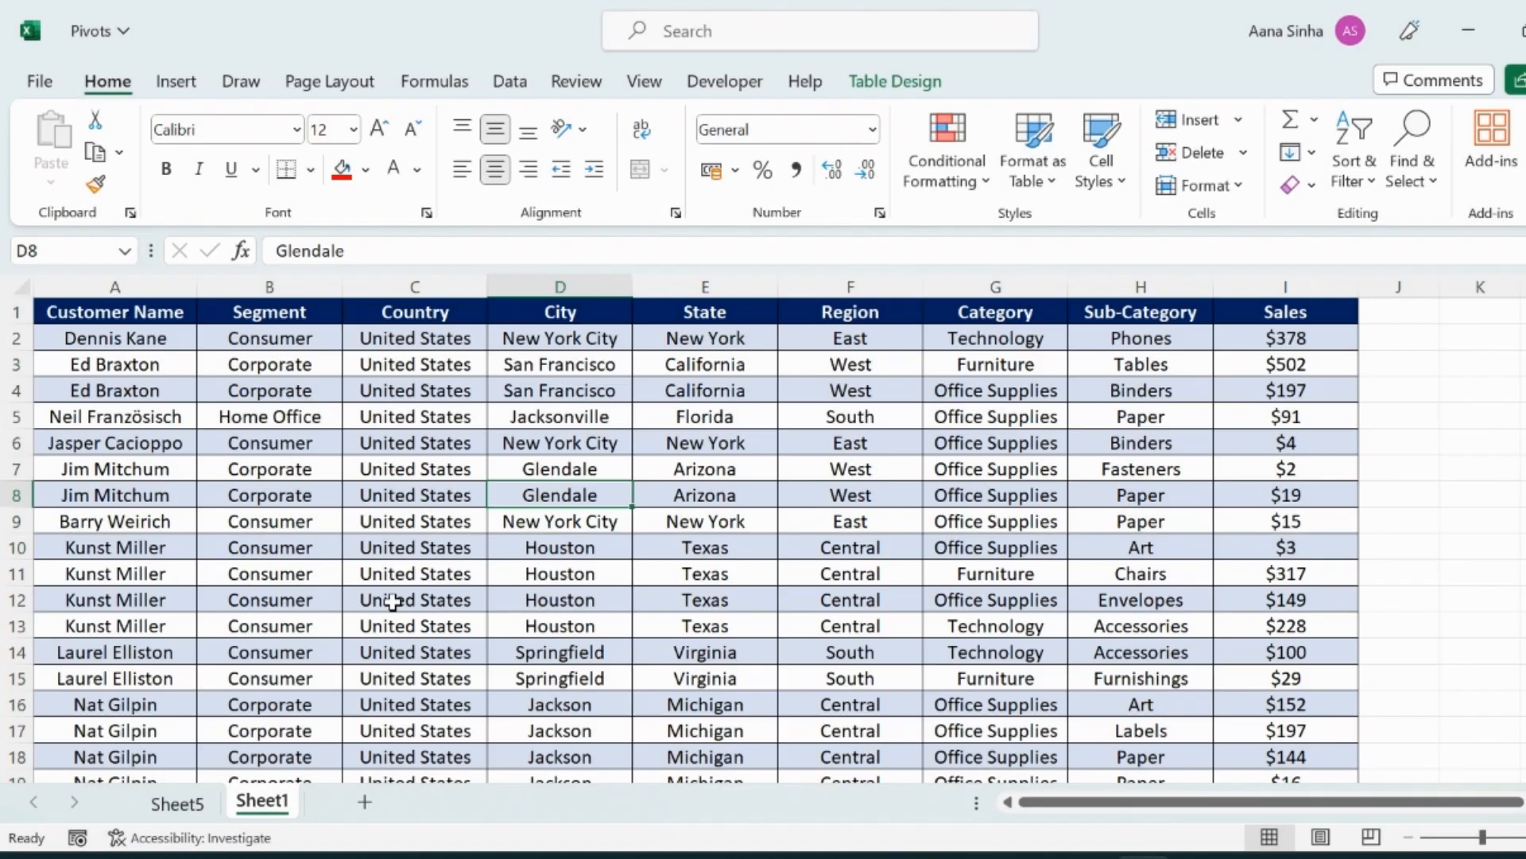
pyautogui.click(177, 799)
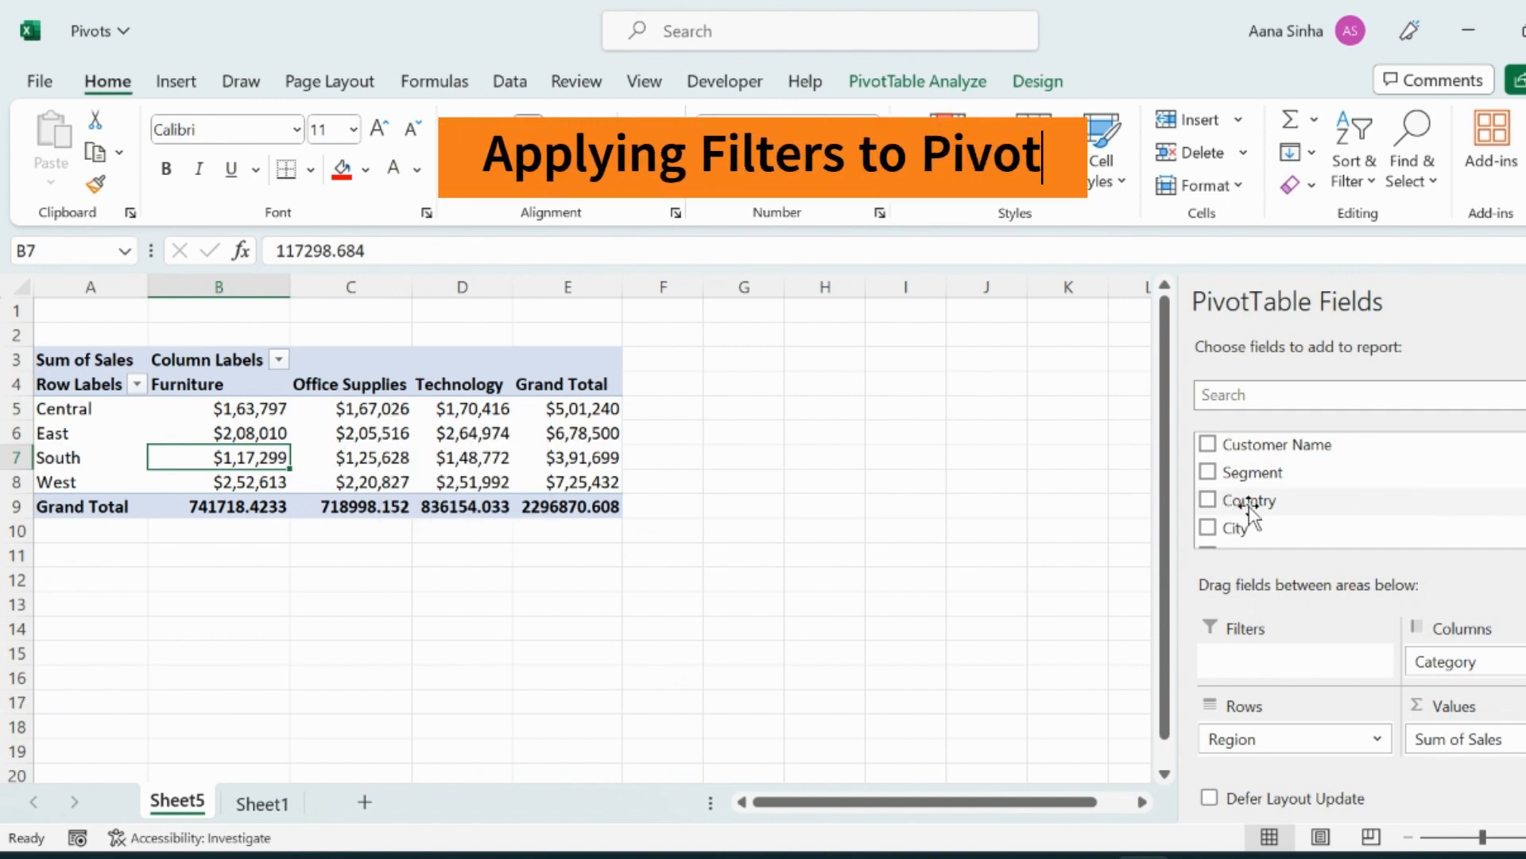
# Place City in the Filters area and filter the pivot to show only Baytown, Belleville and Bellingham.
pyautogui.scroll(-2, 1246, 497)
pyautogui.moveTo(1246, 475); pyautogui.dragTo(1240, 668)
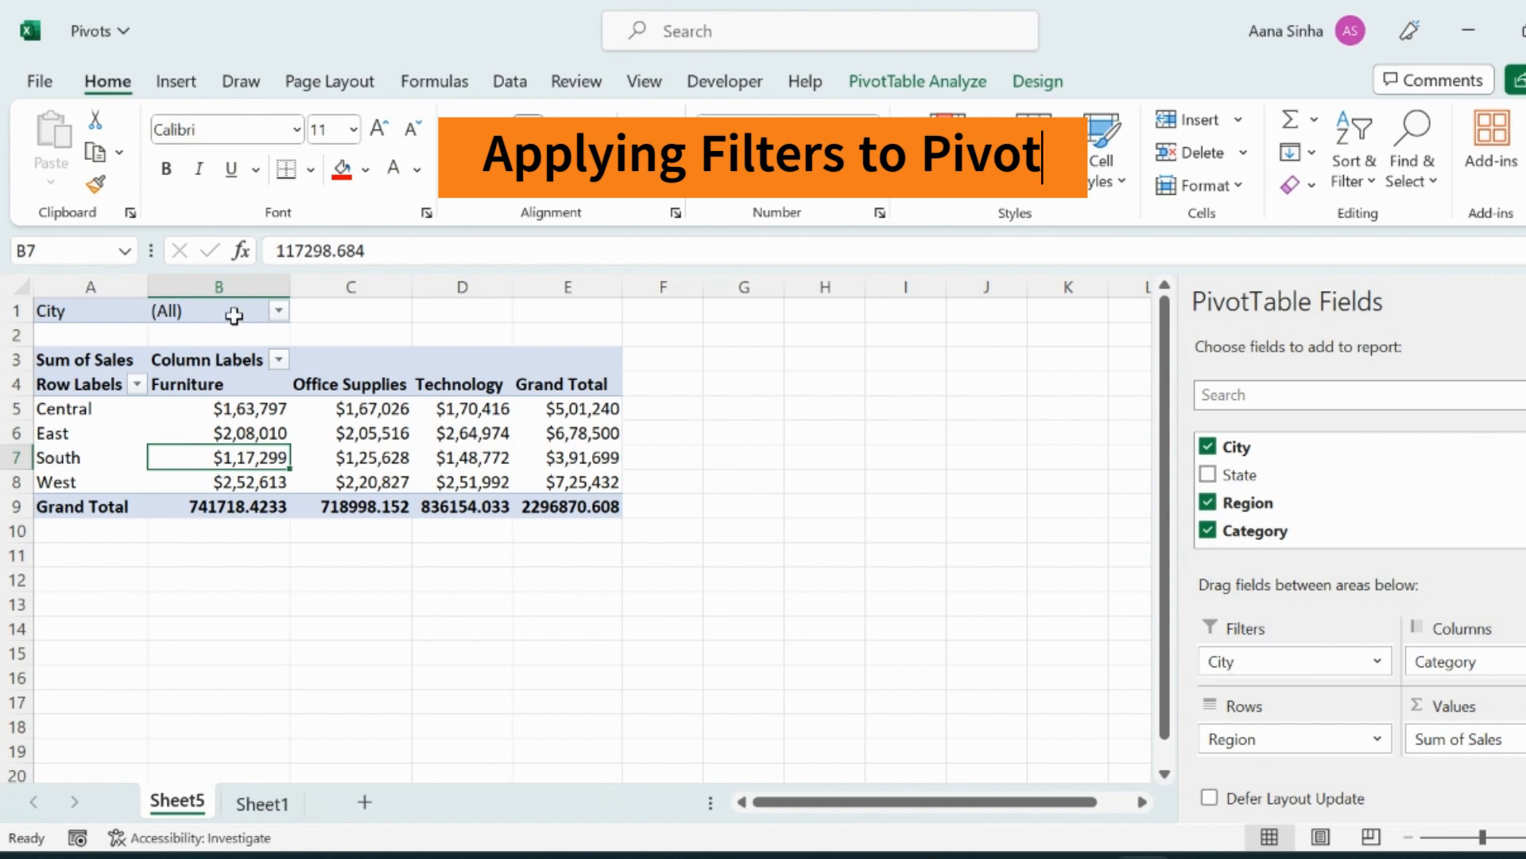
pyautogui.click(278, 310)
pyautogui.click(17, 597)
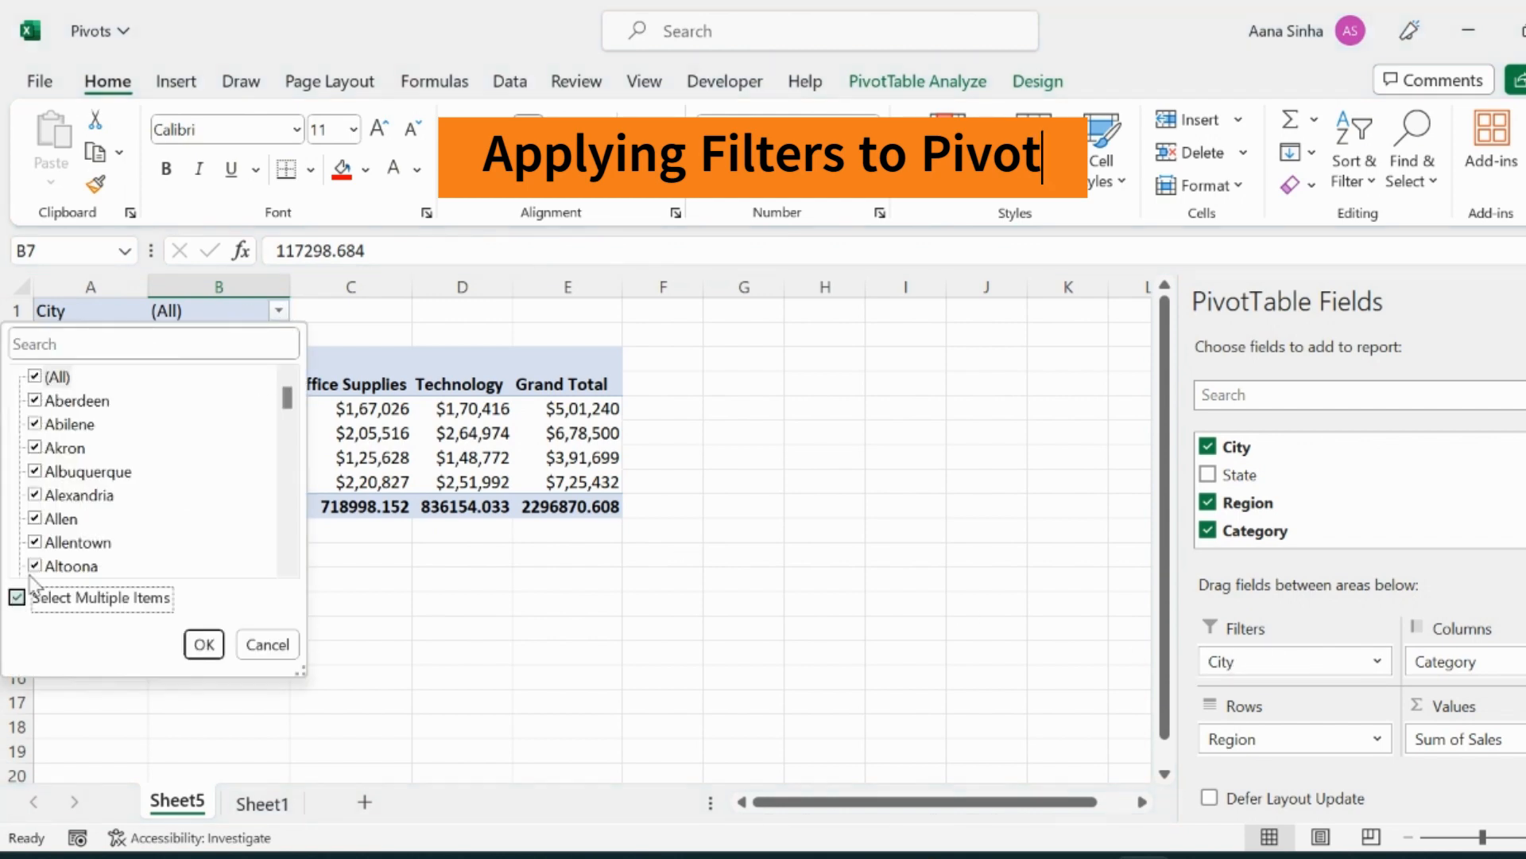
pyautogui.click(36, 377)
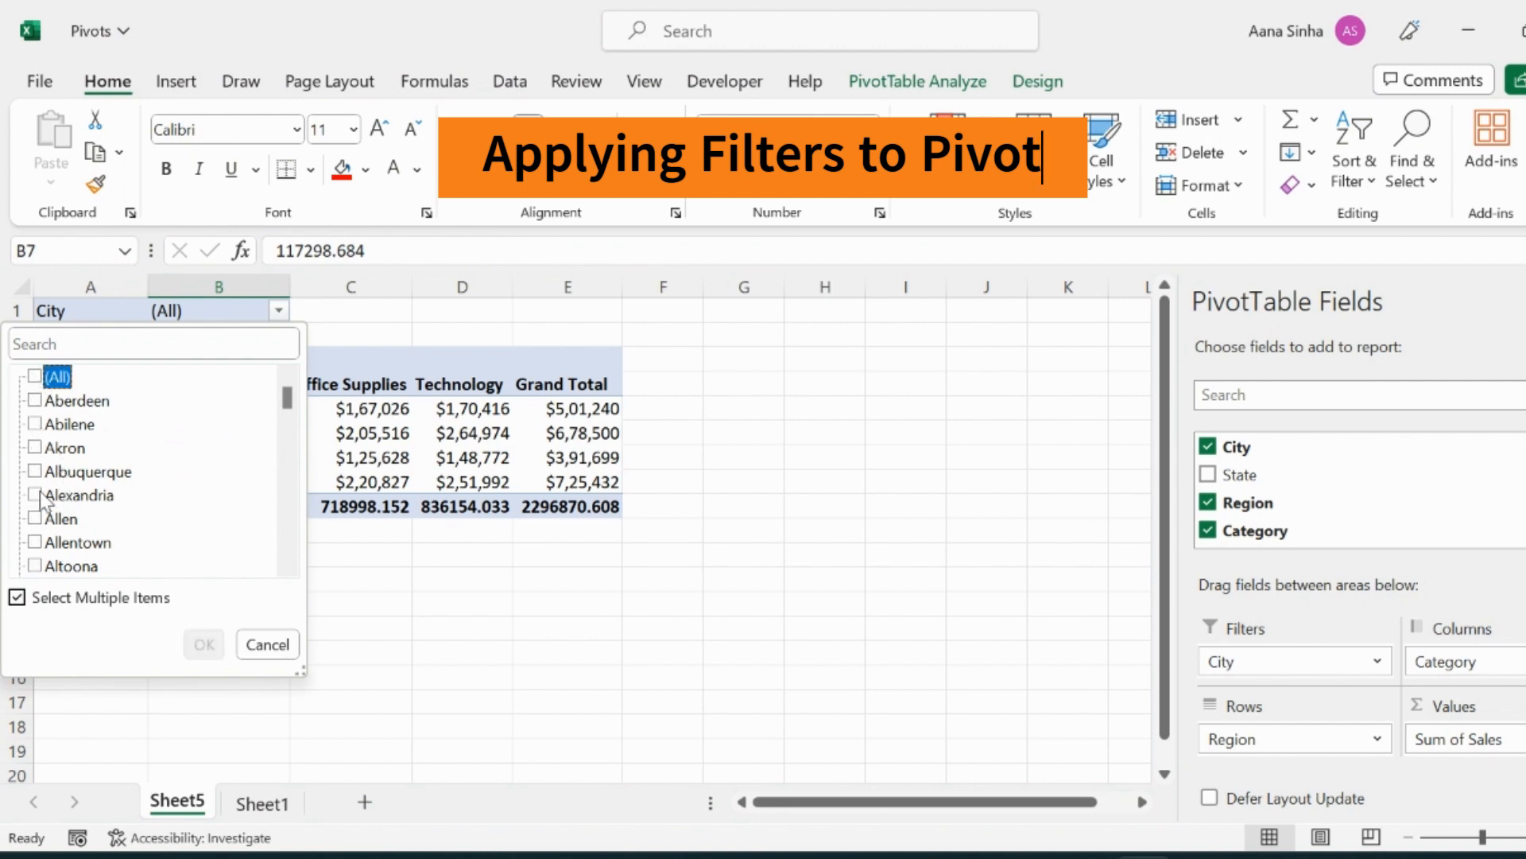
pyautogui.scroll(-4, 47, 501)
pyautogui.scroll(-6, 44, 501)
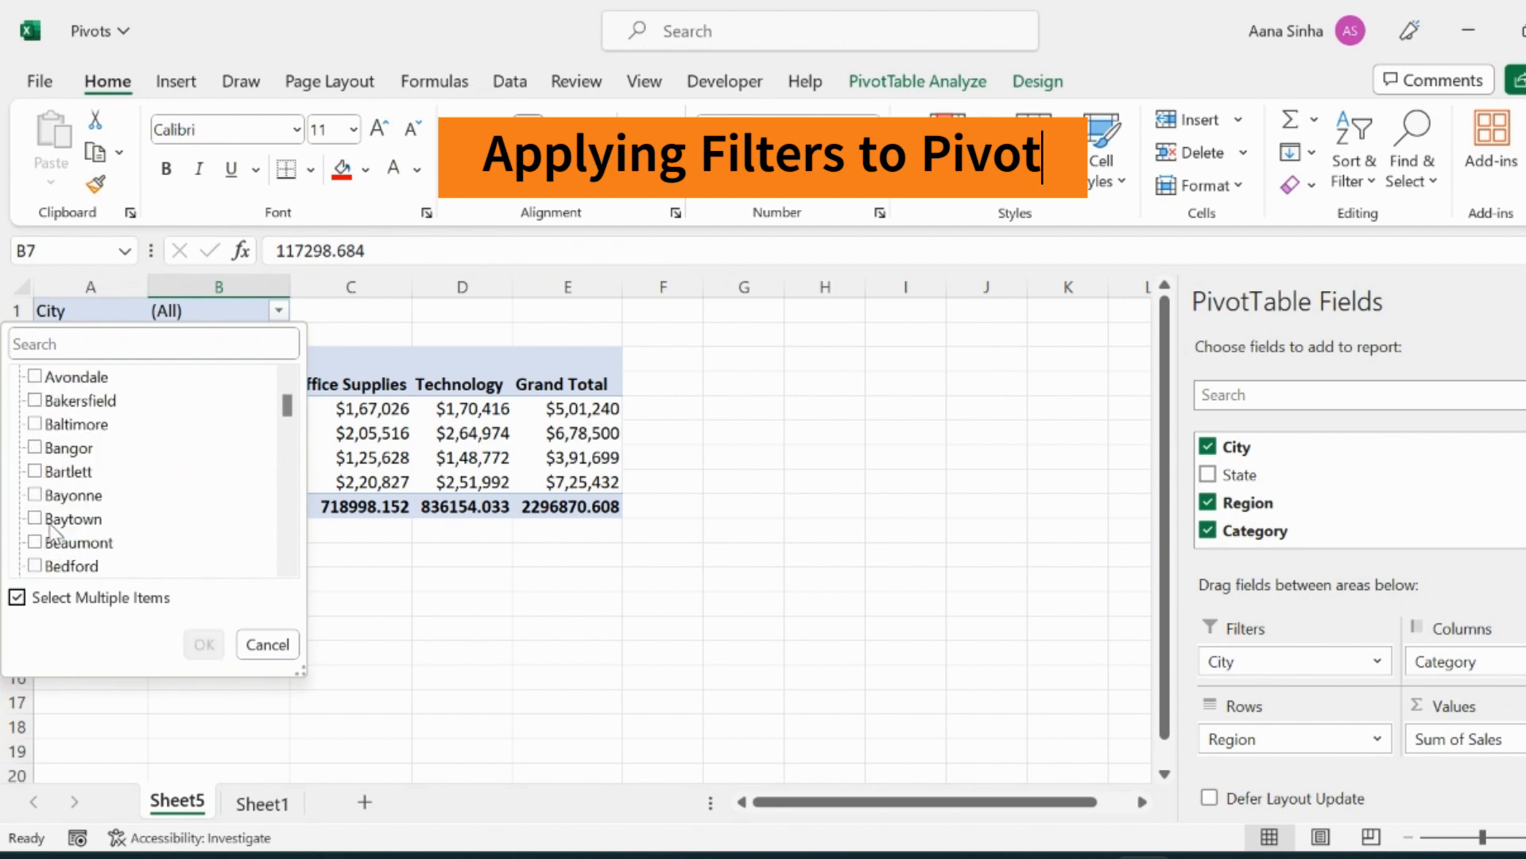
pyautogui.click(35, 448)
pyautogui.click(35, 519)
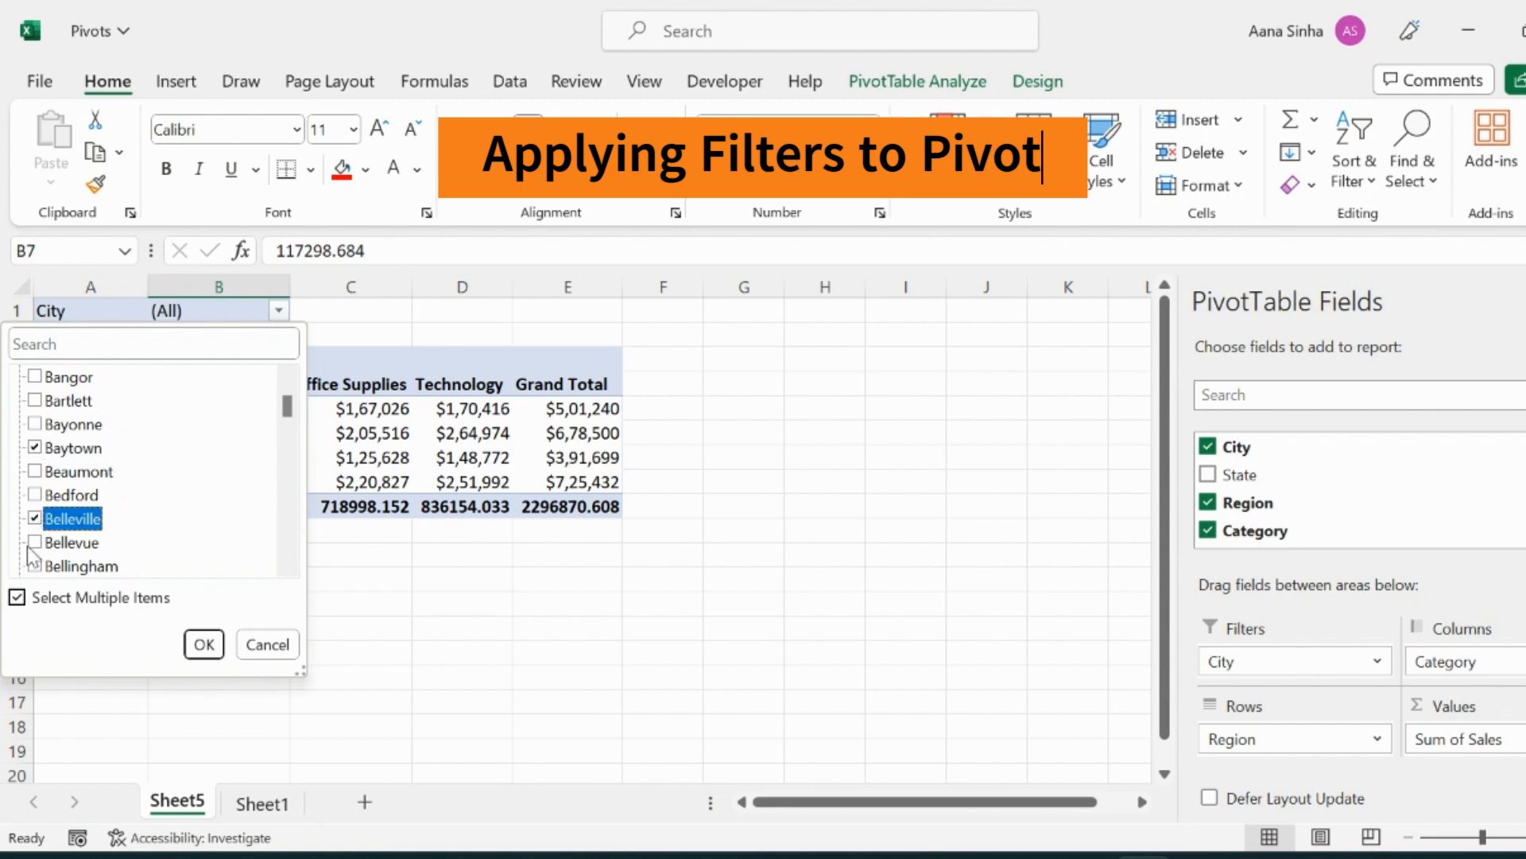
pyautogui.click(35, 565)
pyautogui.click(199, 644)
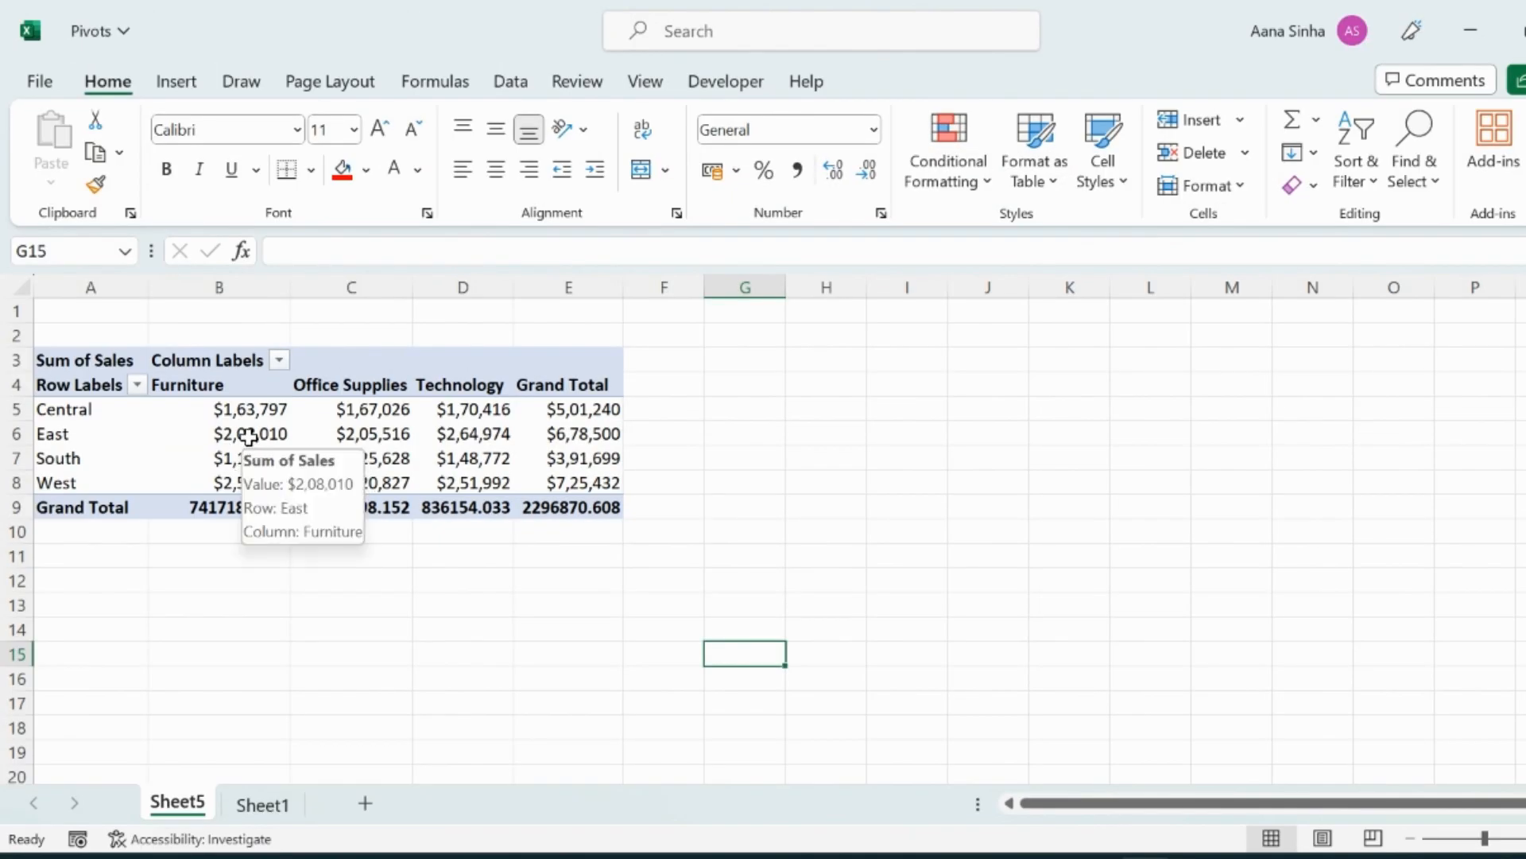
# Insert a City slicer for the pivot.
pyautogui.click(249, 436)
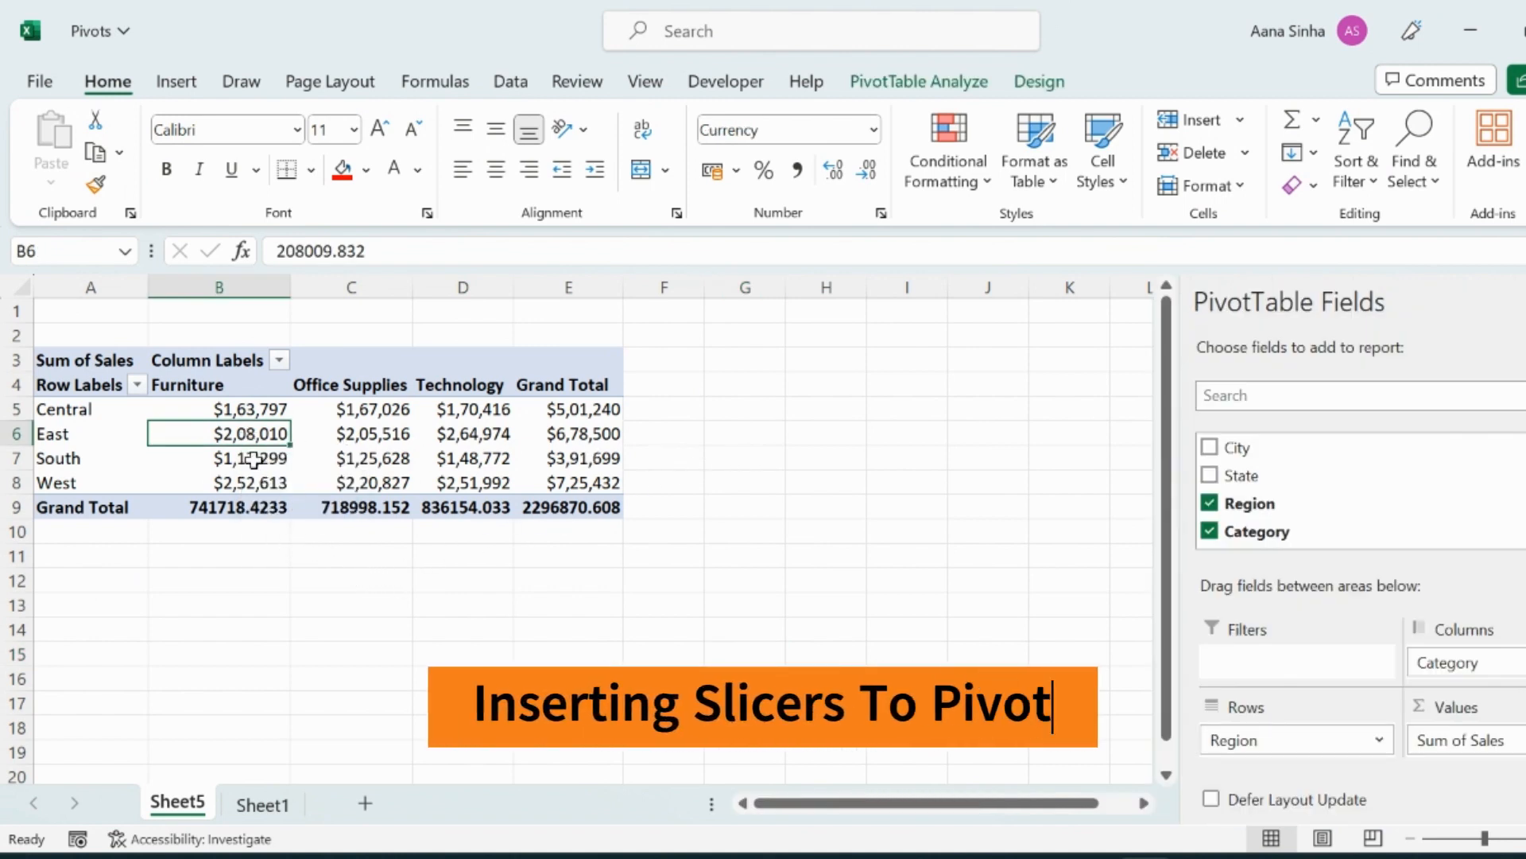
pyautogui.click(920, 80)
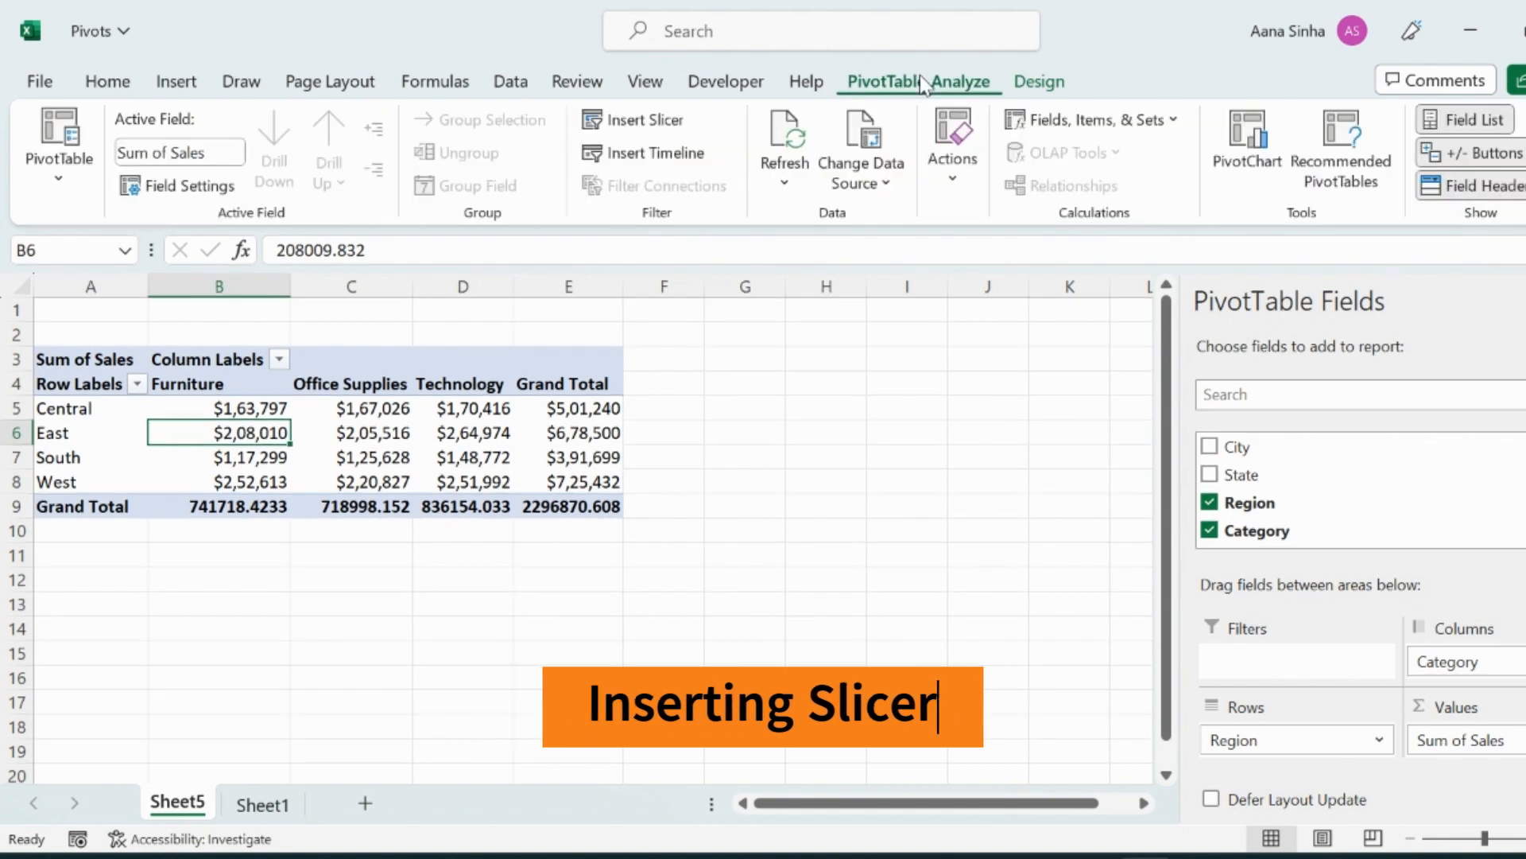
pyautogui.click(640, 122)
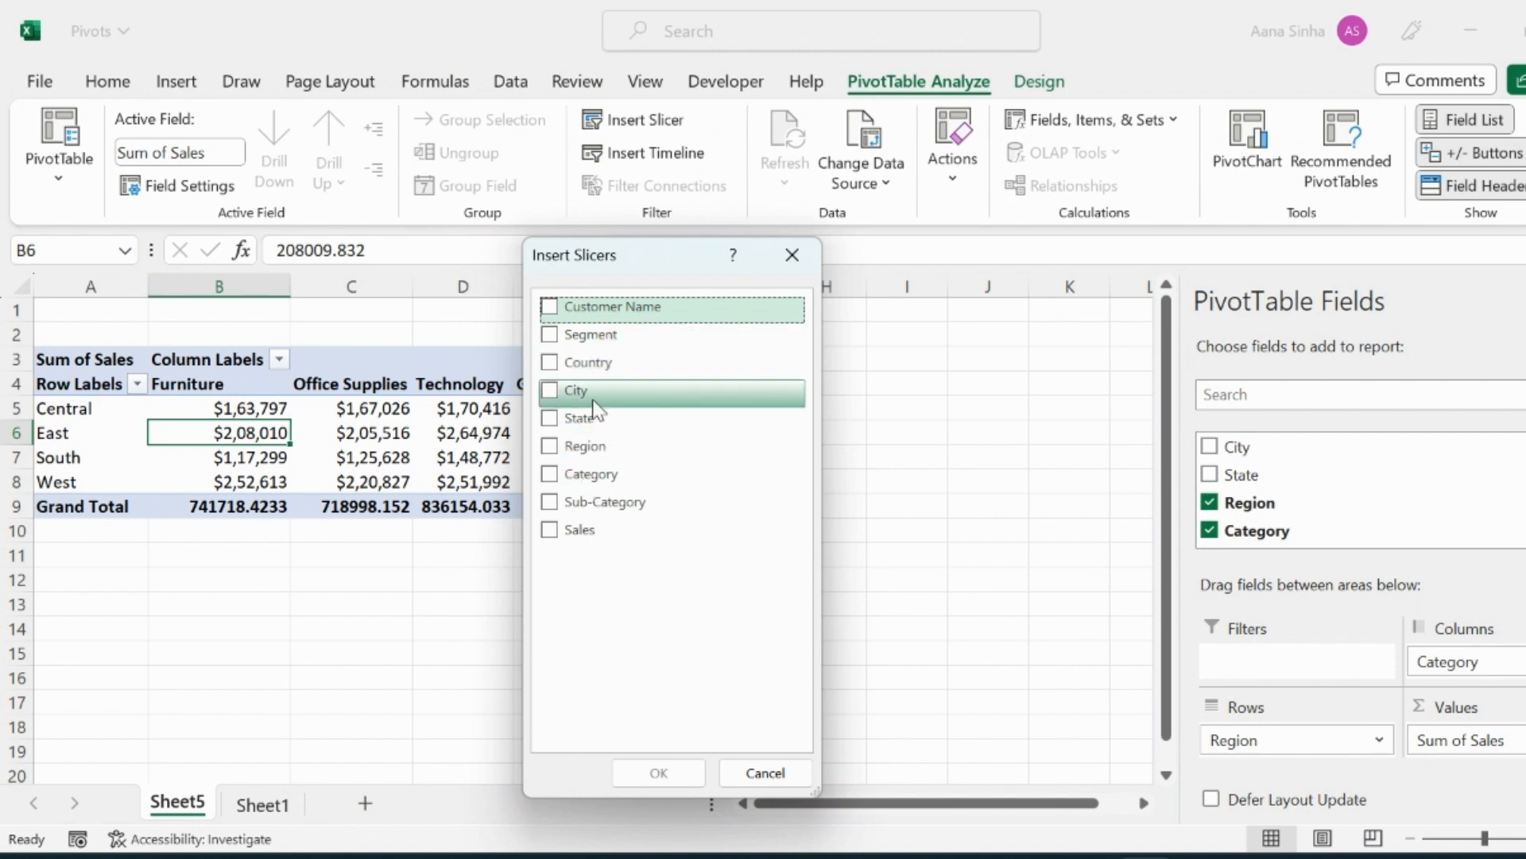
pyautogui.click(548, 392)
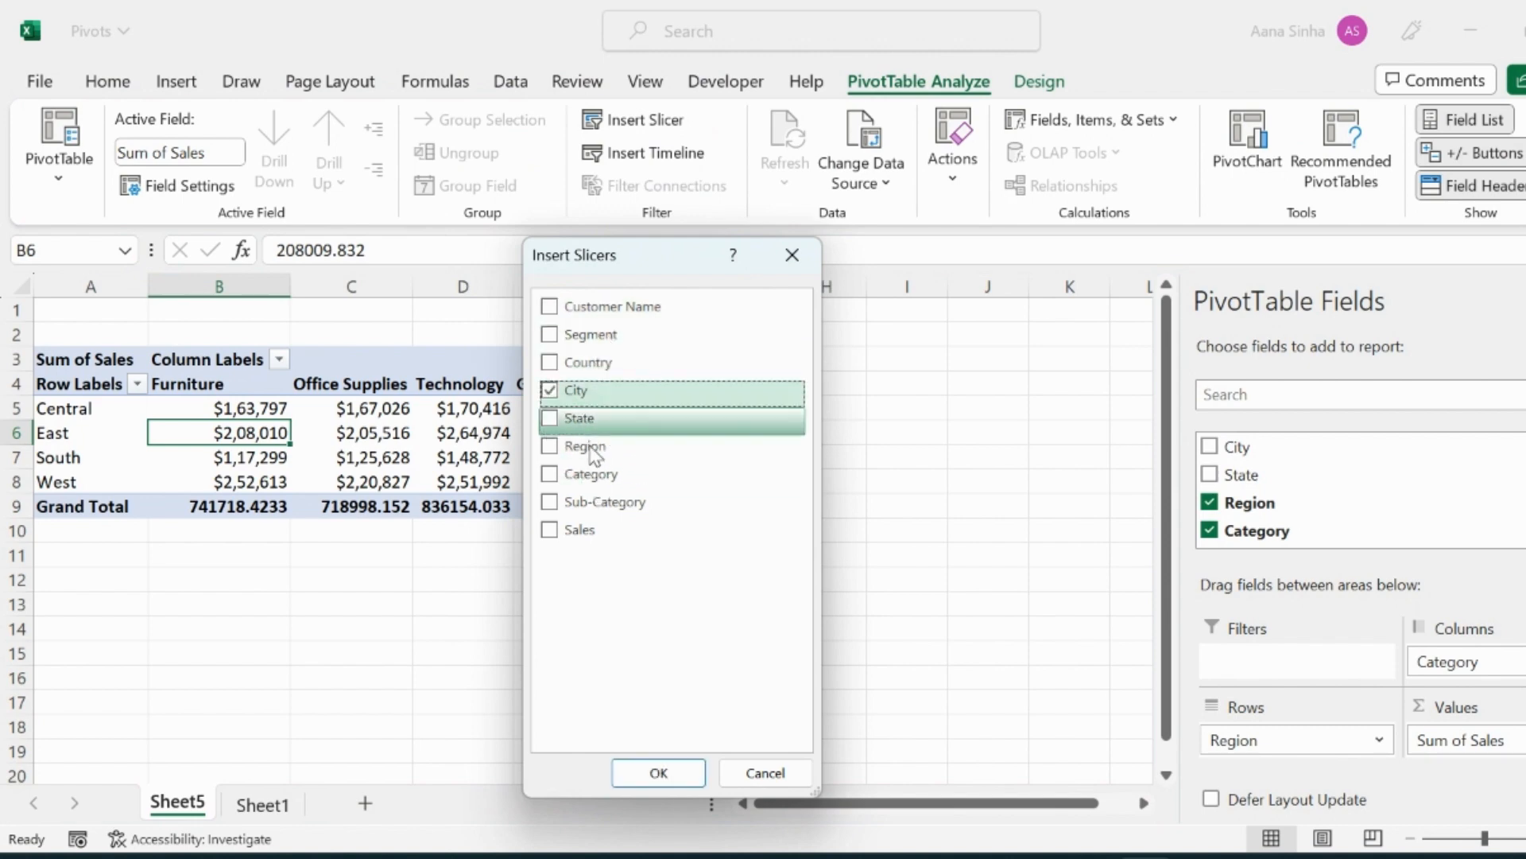
pyautogui.click(659, 772)
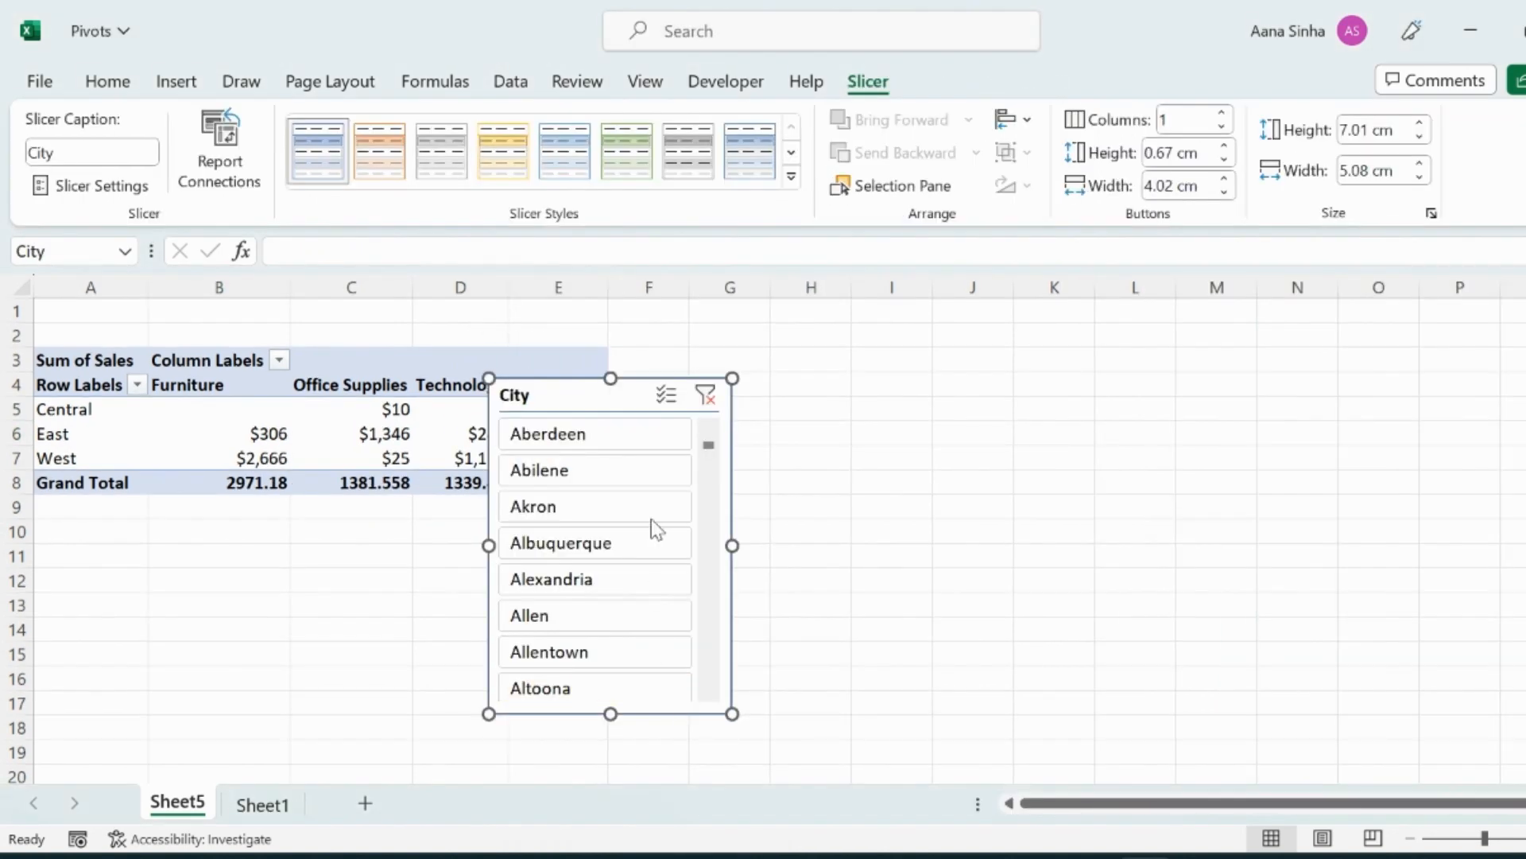
# Move the City slicer beside the pivot and clear its filter.
pyautogui.moveTo(616, 393); pyautogui.dragTo(766, 328)
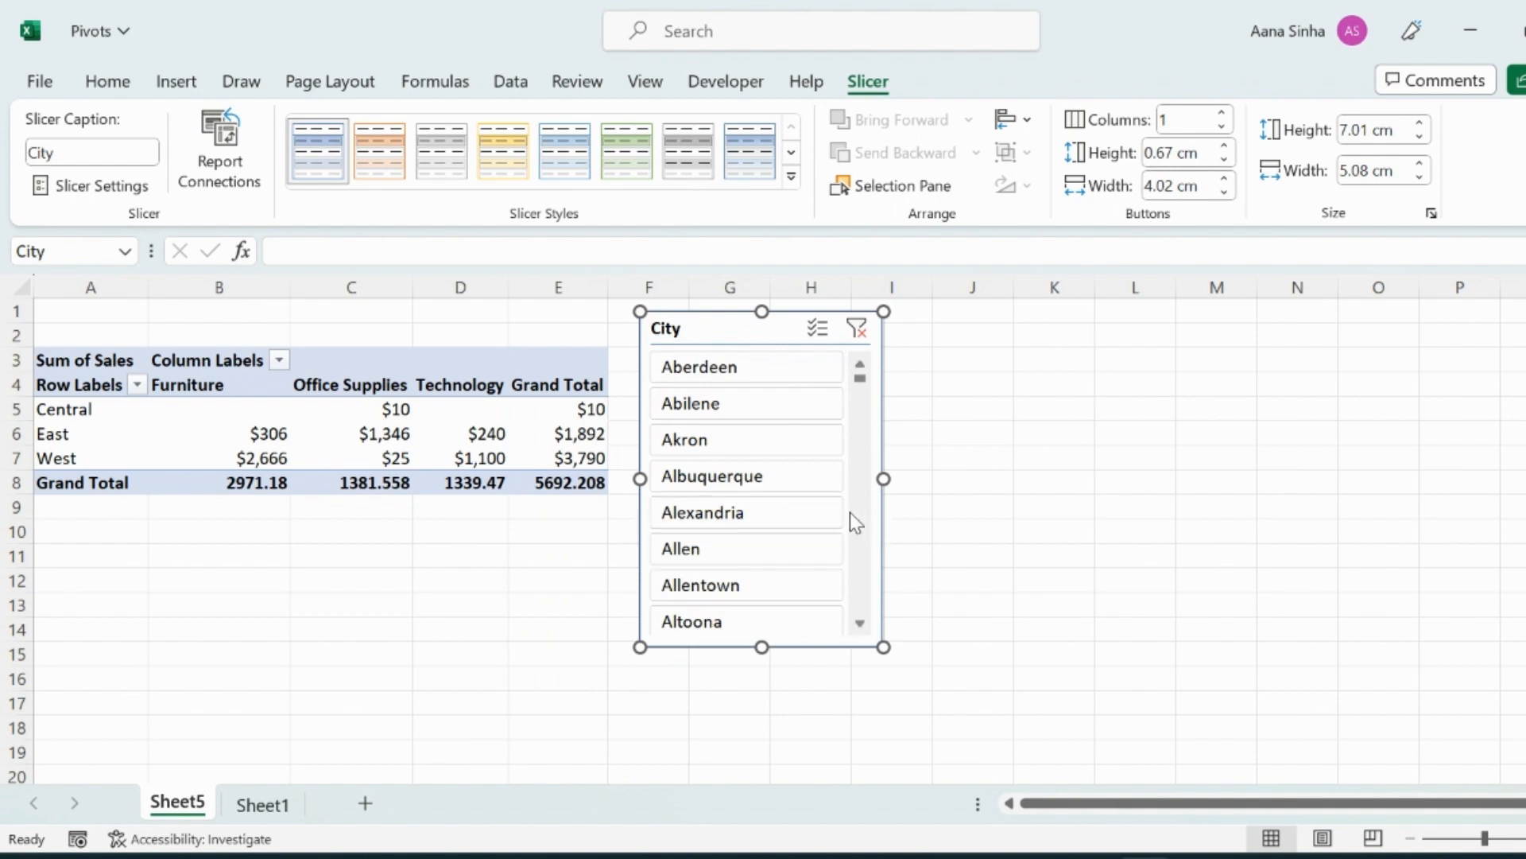
pyautogui.click(819, 329)
pyautogui.click(856, 329)
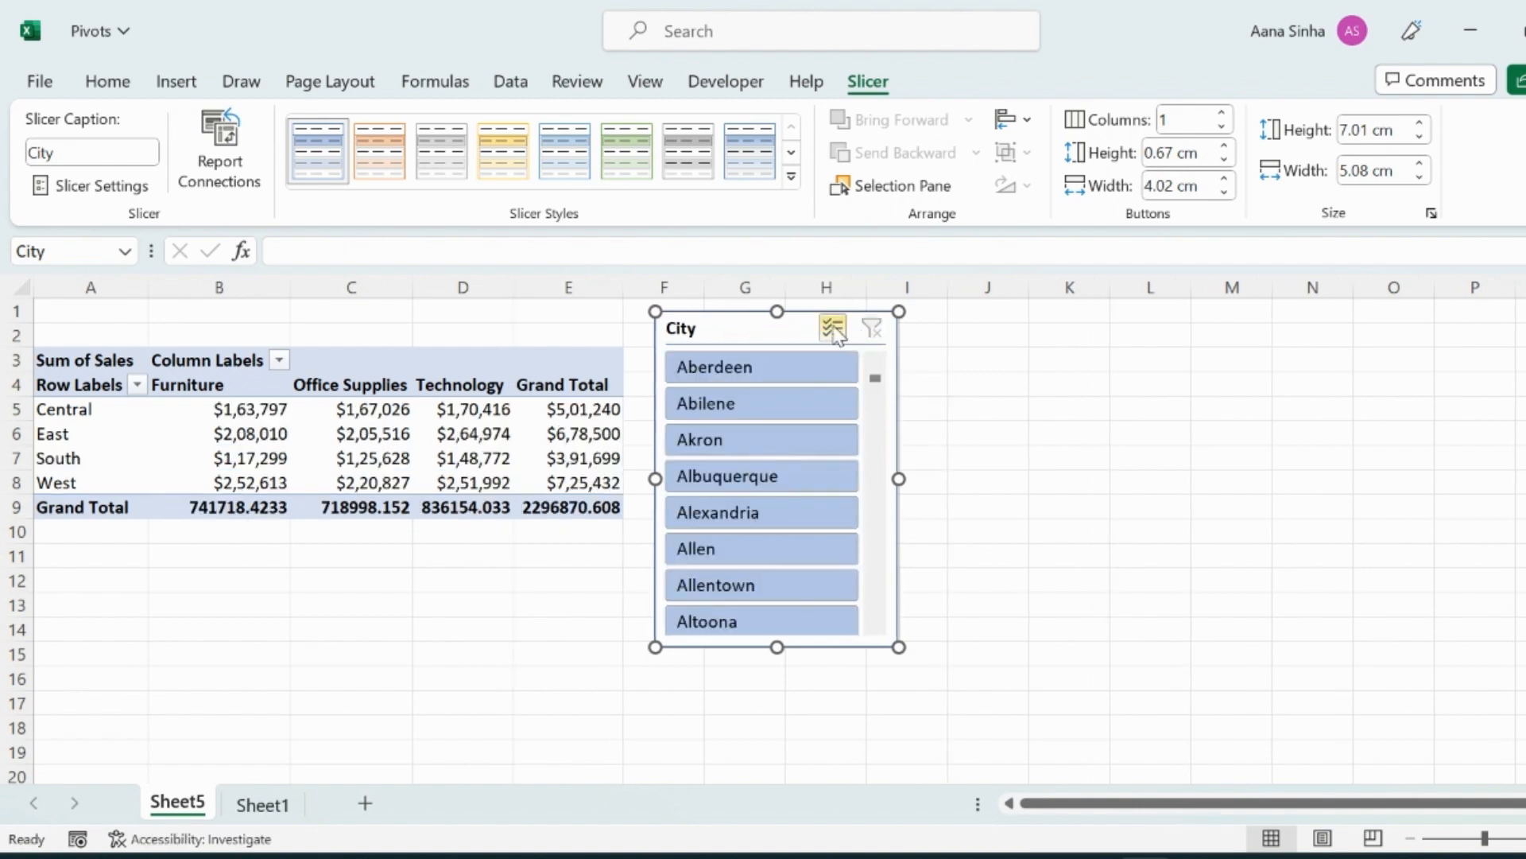
# Turn on multi-select in the City slicer and pick several cities from Aberdeen through Bozeman.
pyautogui.click(833, 328)
pyautogui.click(749, 365)
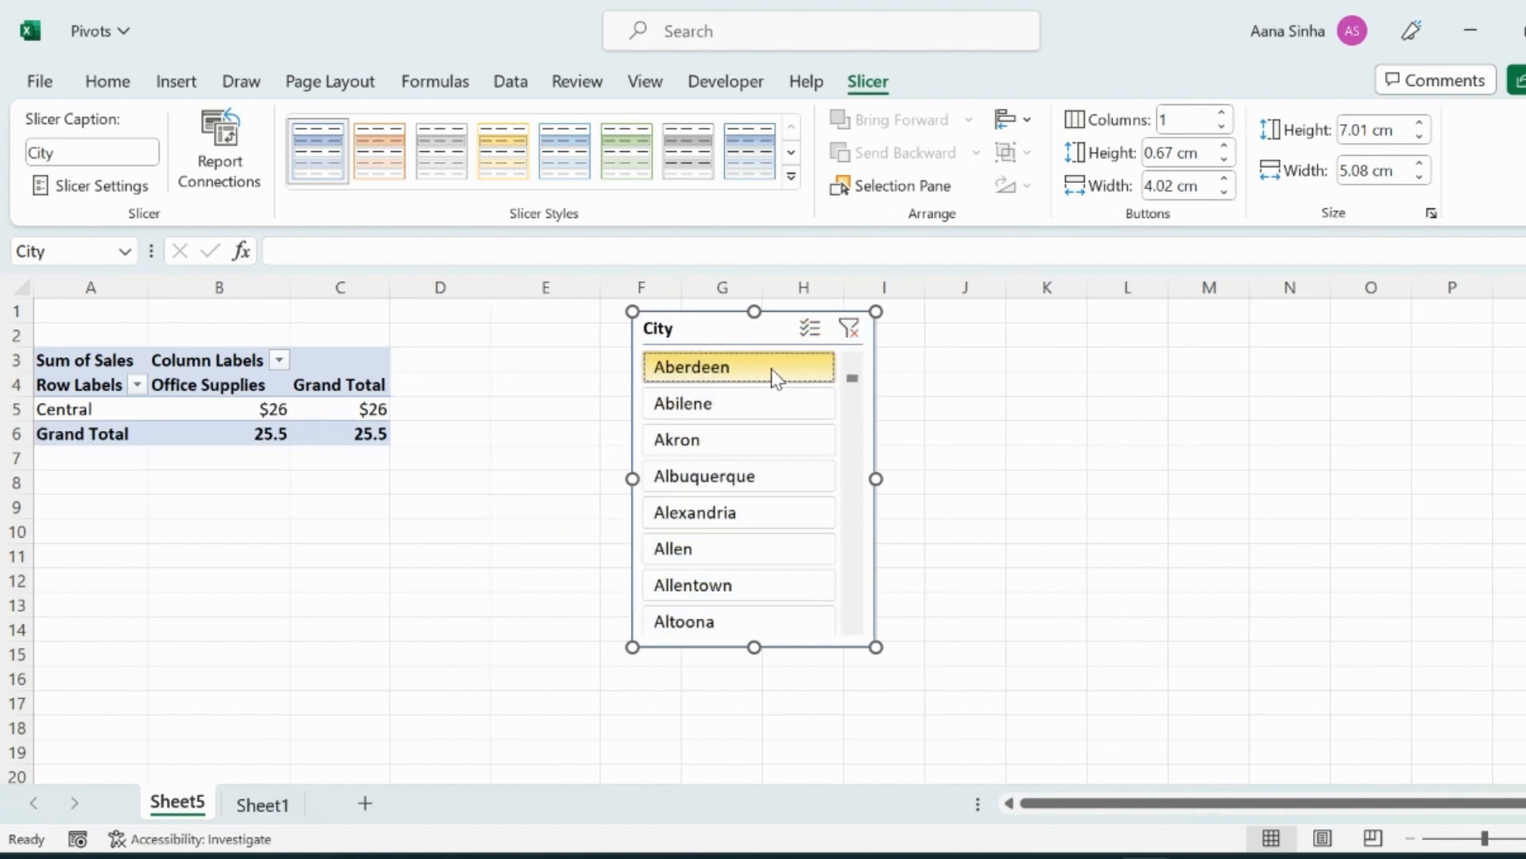
pyautogui.click(726, 440)
pyautogui.click(707, 511)
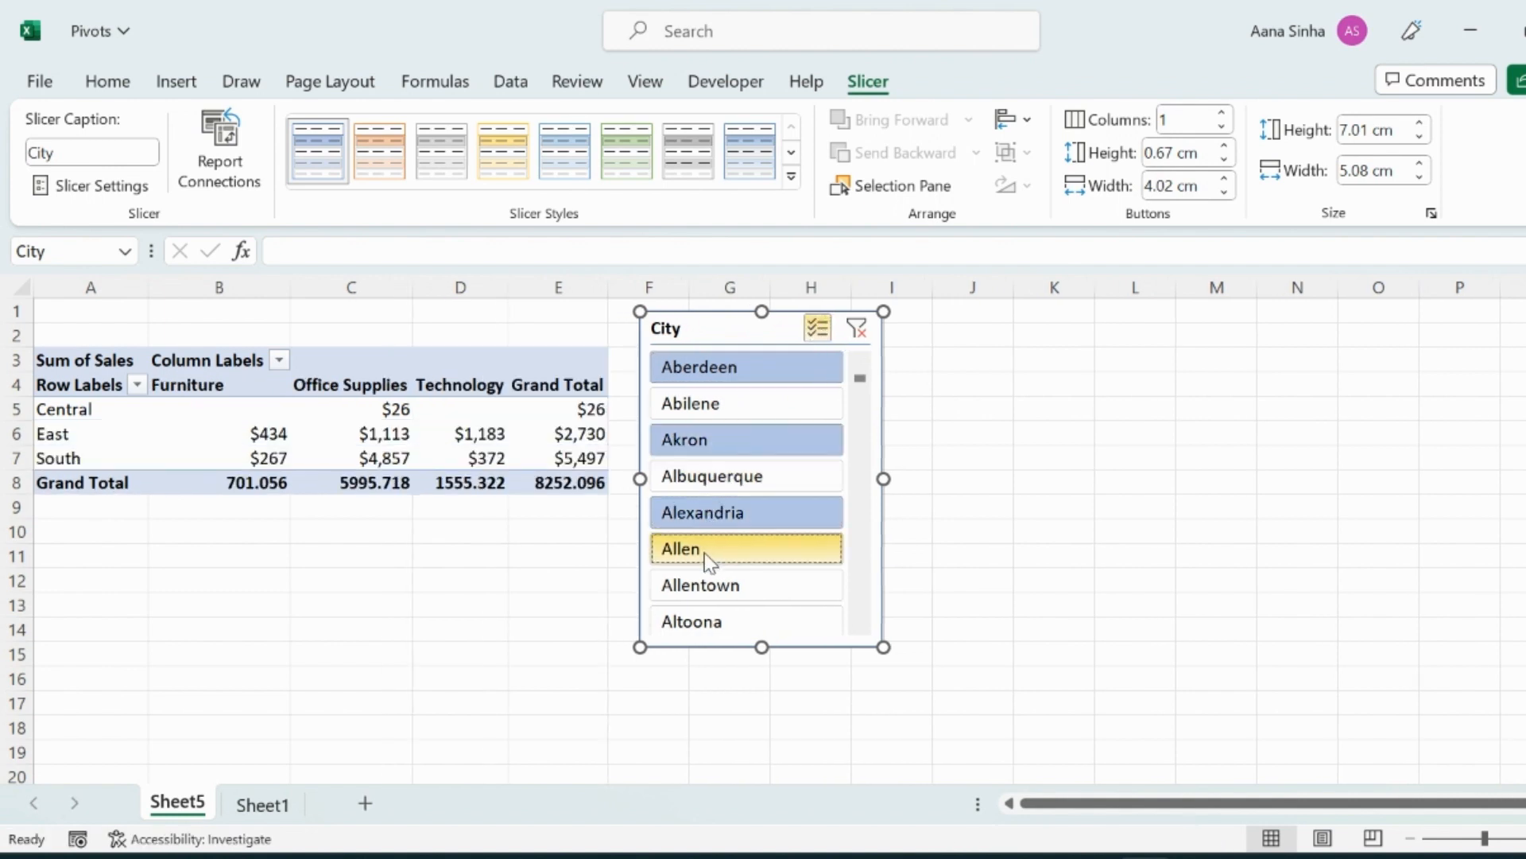
pyautogui.click(705, 549)
pyautogui.click(705, 585)
pyautogui.scroll(-2, 747, 557)
pyautogui.scroll(-2, 749, 560)
pyautogui.click(713, 588)
pyautogui.scroll(-1, 713, 589)
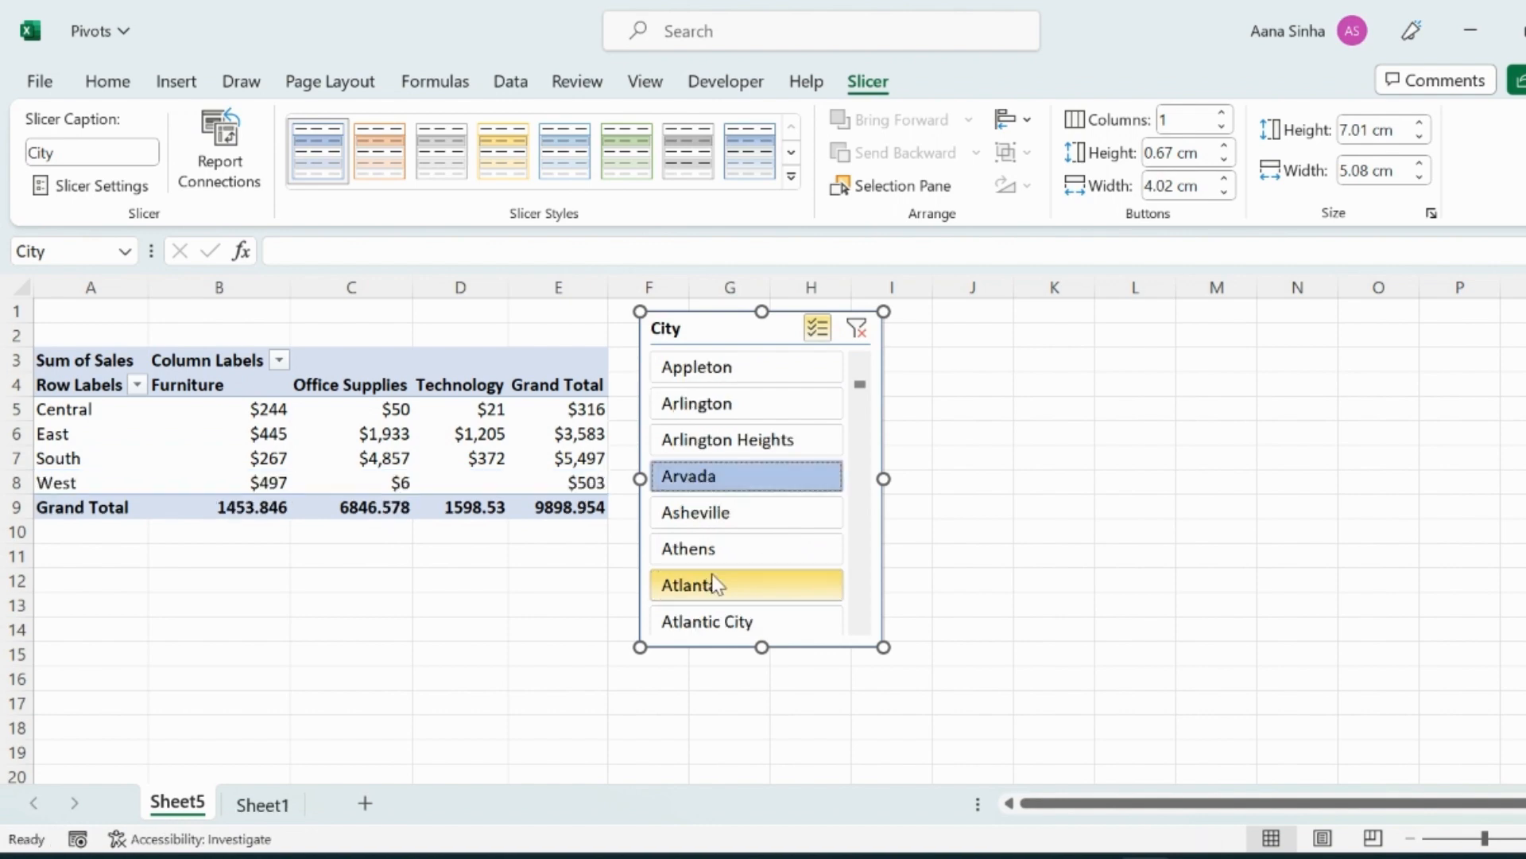
pyautogui.scroll(-5, 716, 584)
pyautogui.click(713, 590)
pyautogui.scroll(-3, 713, 588)
pyautogui.click(713, 584)
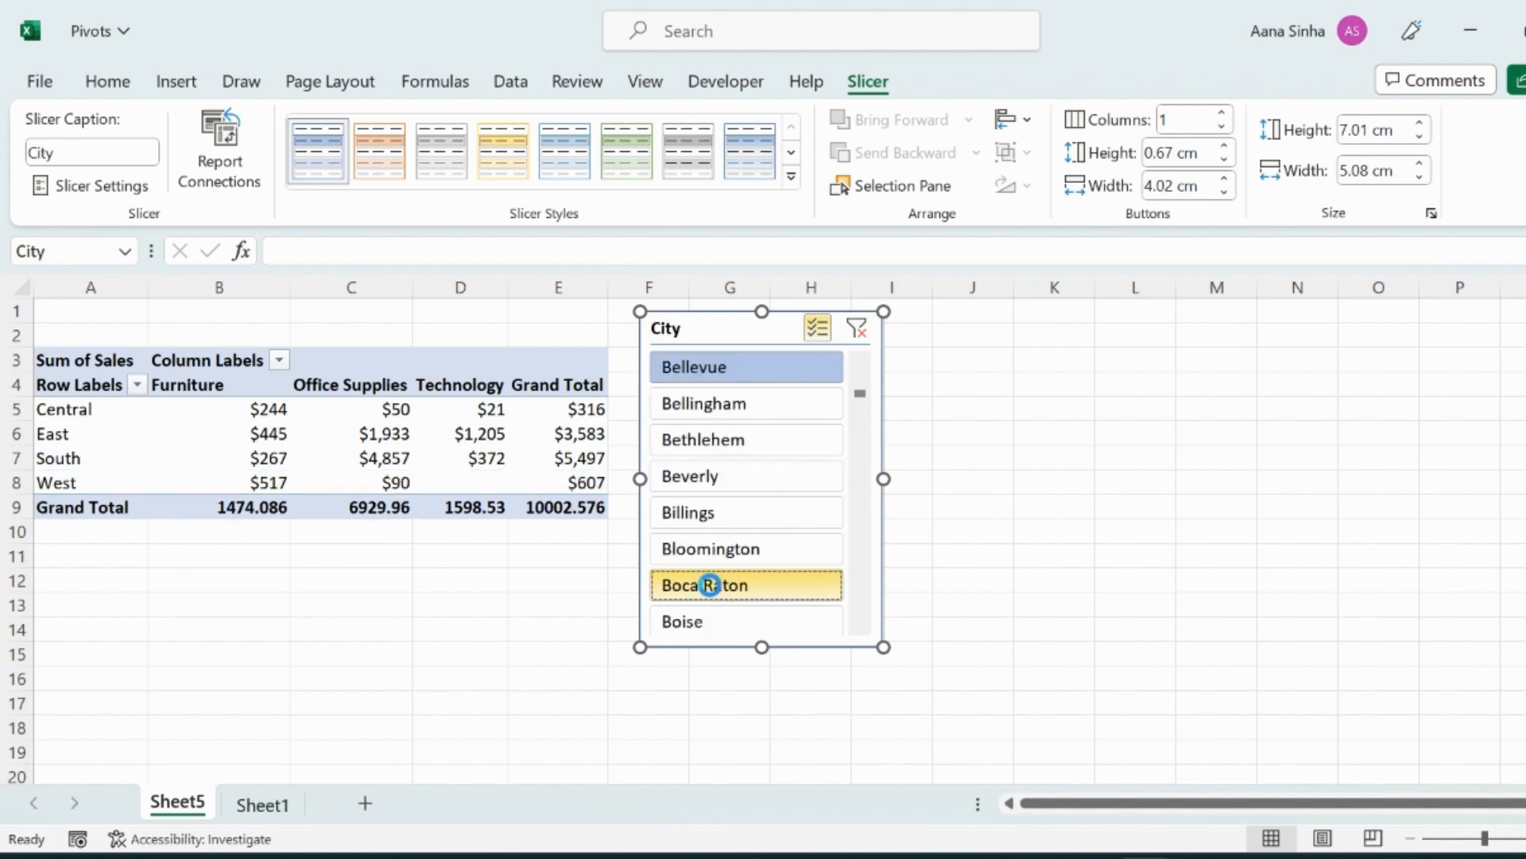
pyautogui.scroll(-3, 713, 585)
pyautogui.click(713, 584)
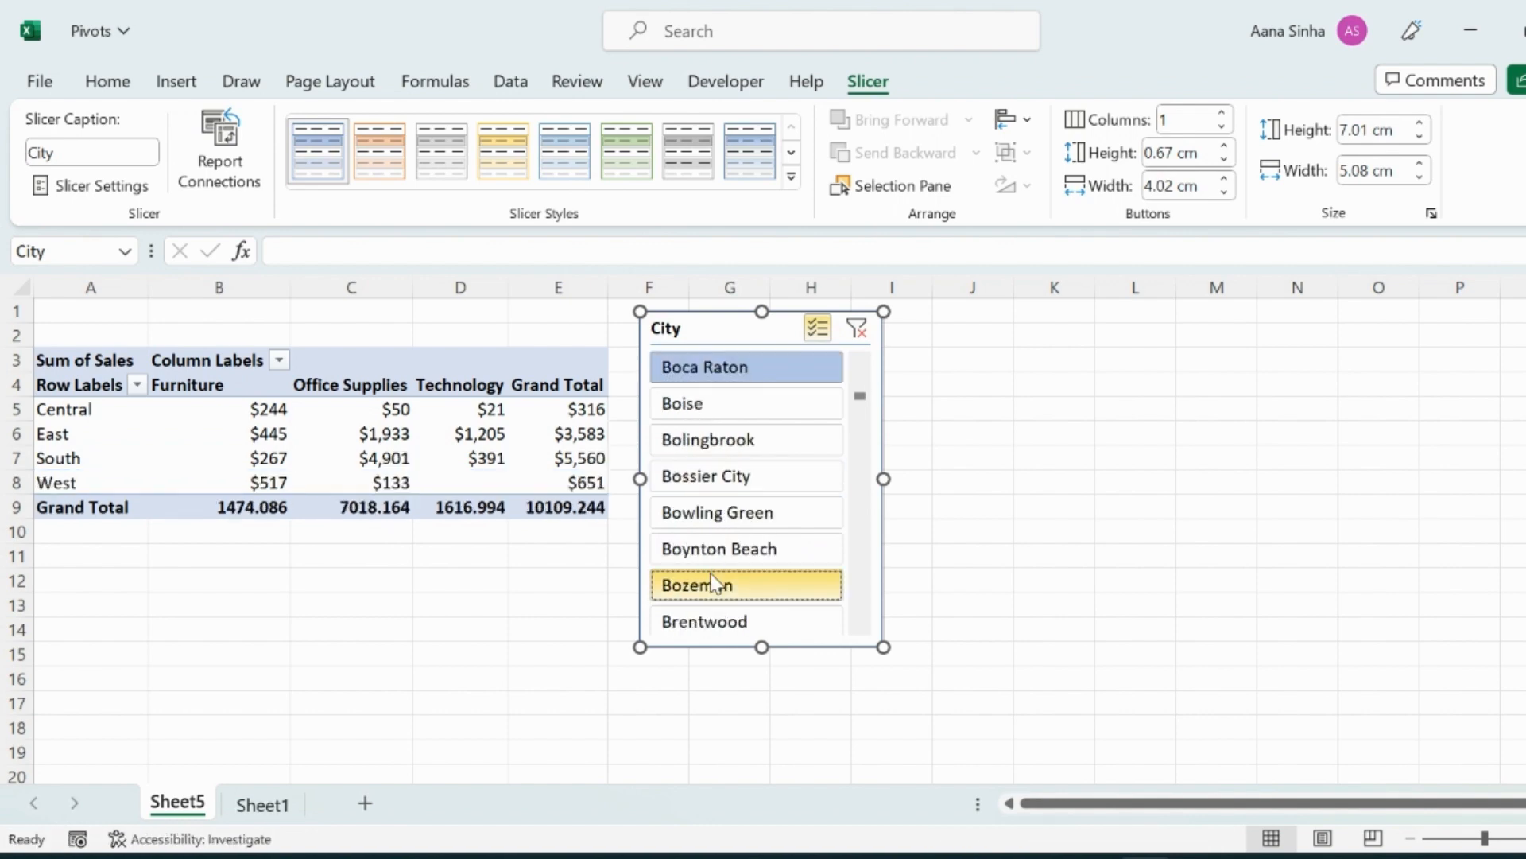
pyautogui.scroll(-3, 713, 585)
pyautogui.click(714, 585)
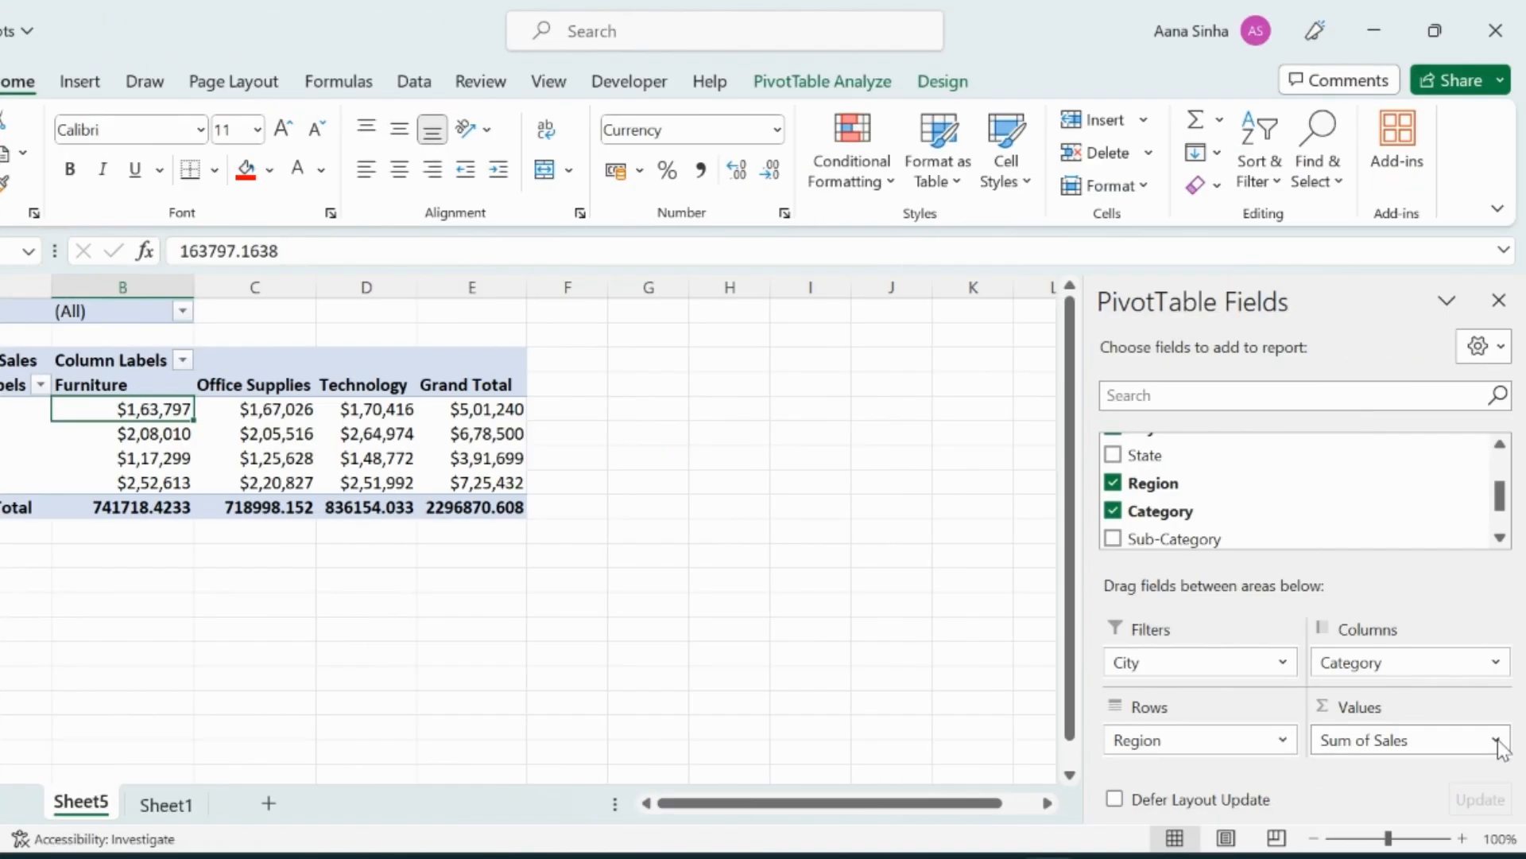
# Change the Sales value field to summarize by Average instead of Sum.
pyautogui.click(1497, 742)
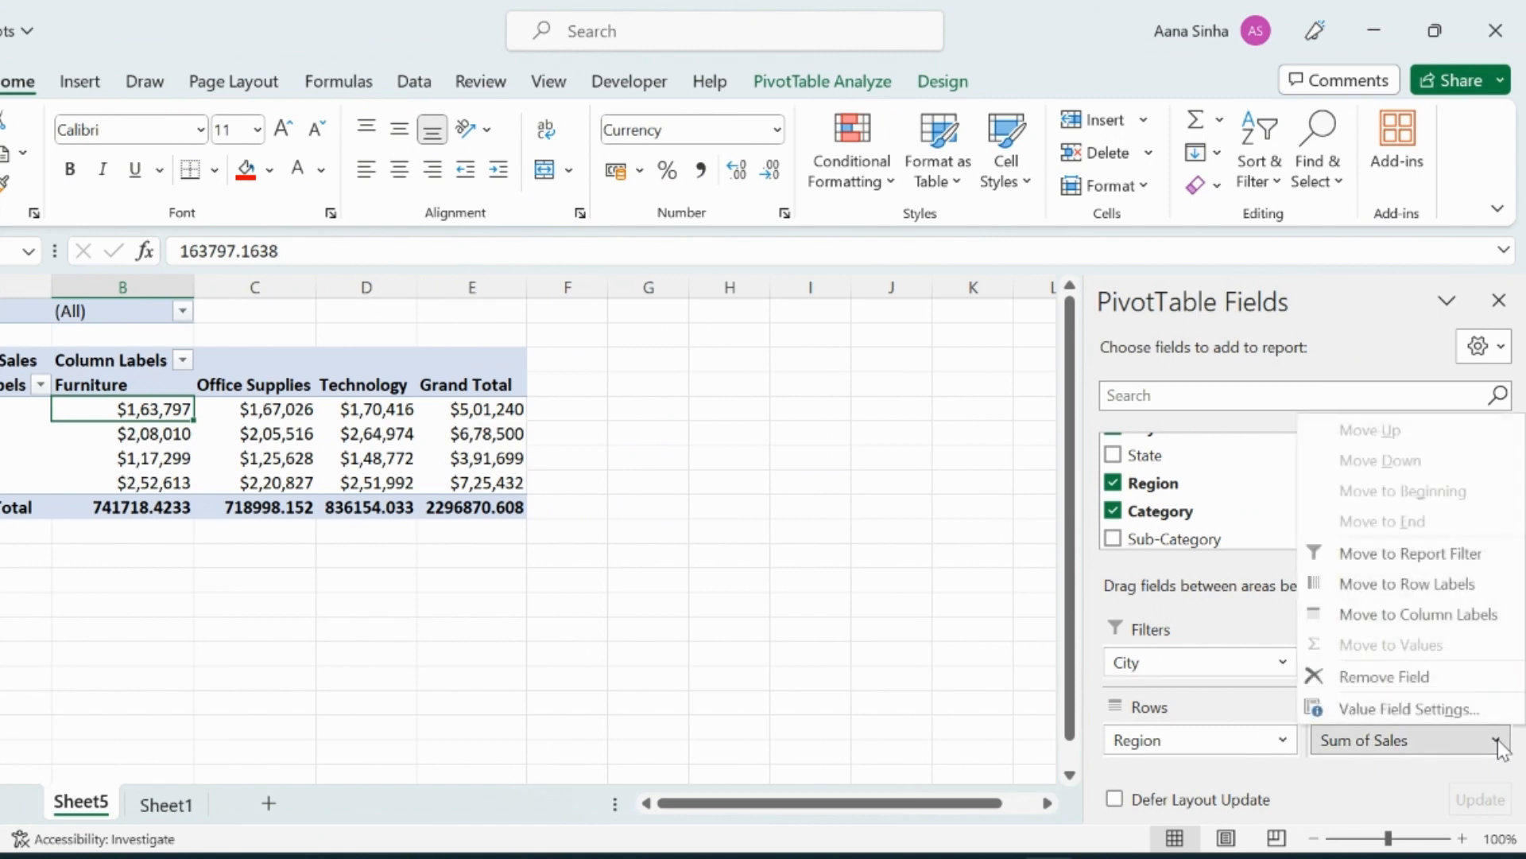
pyautogui.click(1443, 710)
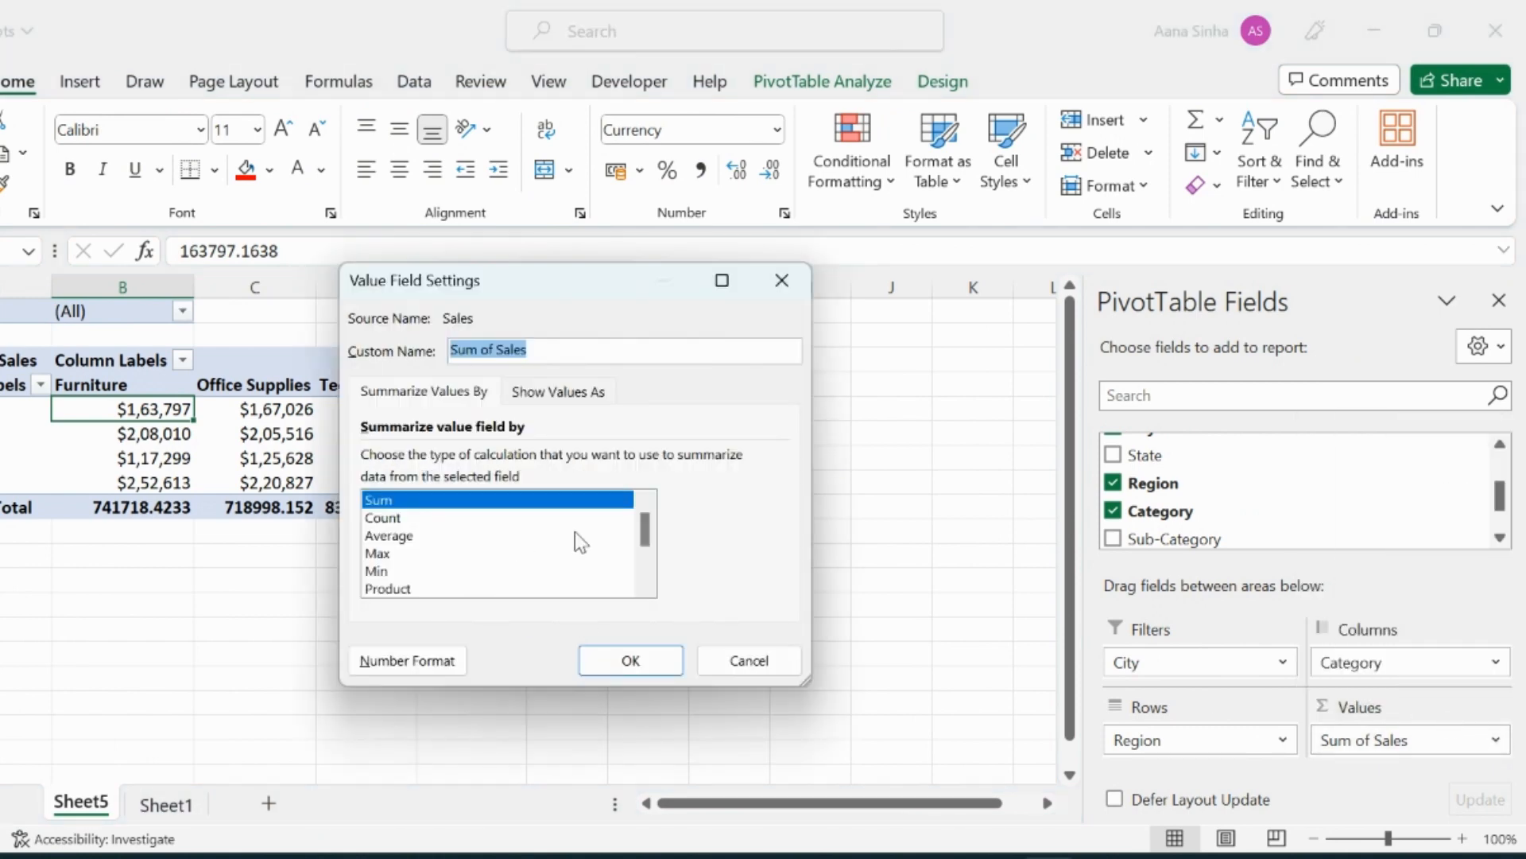
pyautogui.moveTo(645, 530)
pyautogui.mouseDown()
pyautogui.moveTo(645, 568)
pyautogui.moveTo(648, 537)
pyautogui.mouseUp()
pyautogui.click(391, 536)
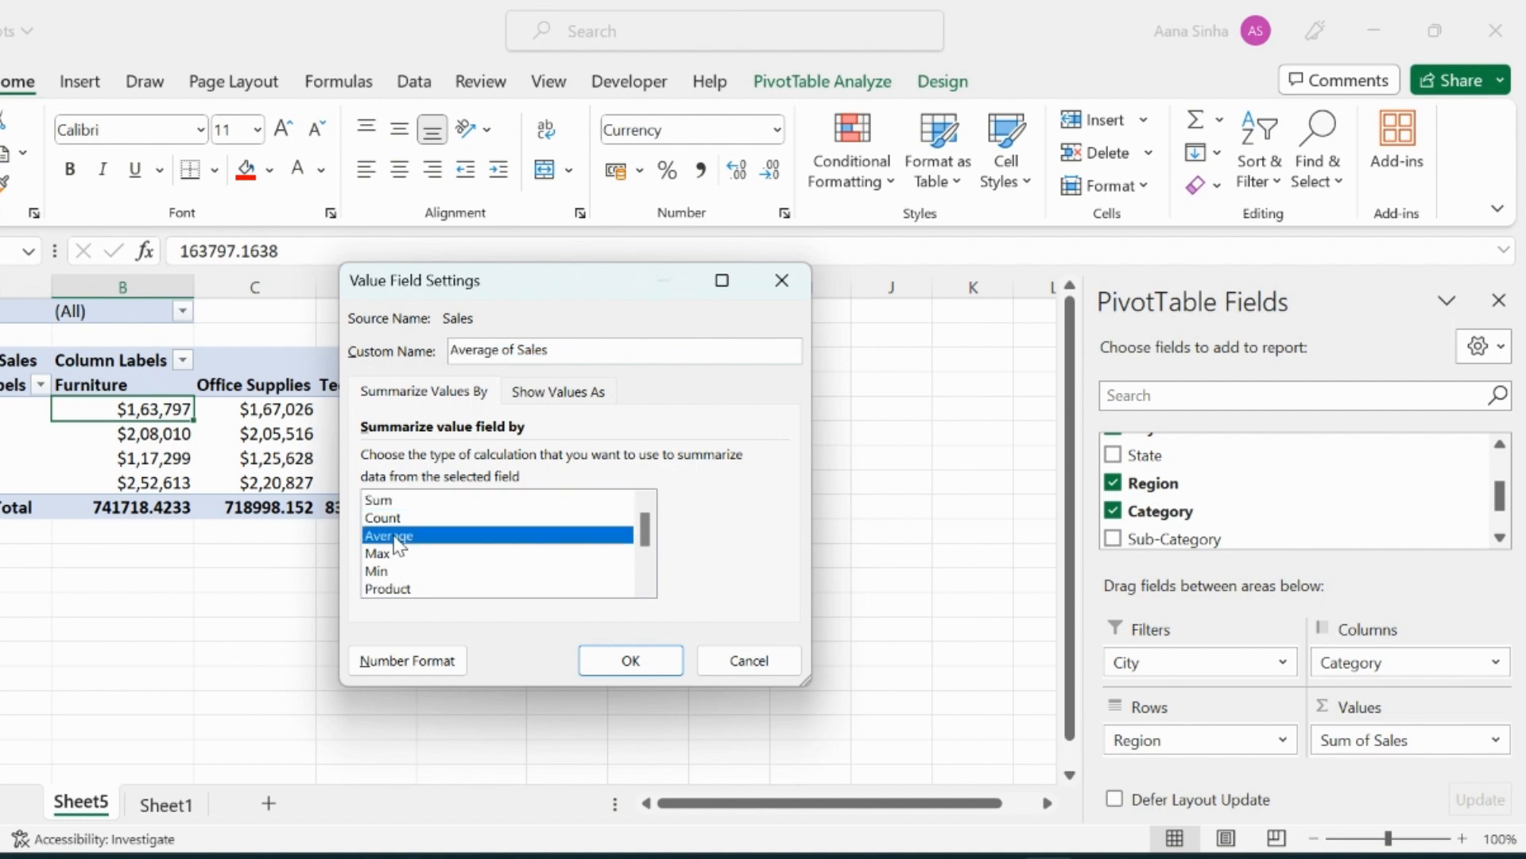
pyautogui.click(636, 666)
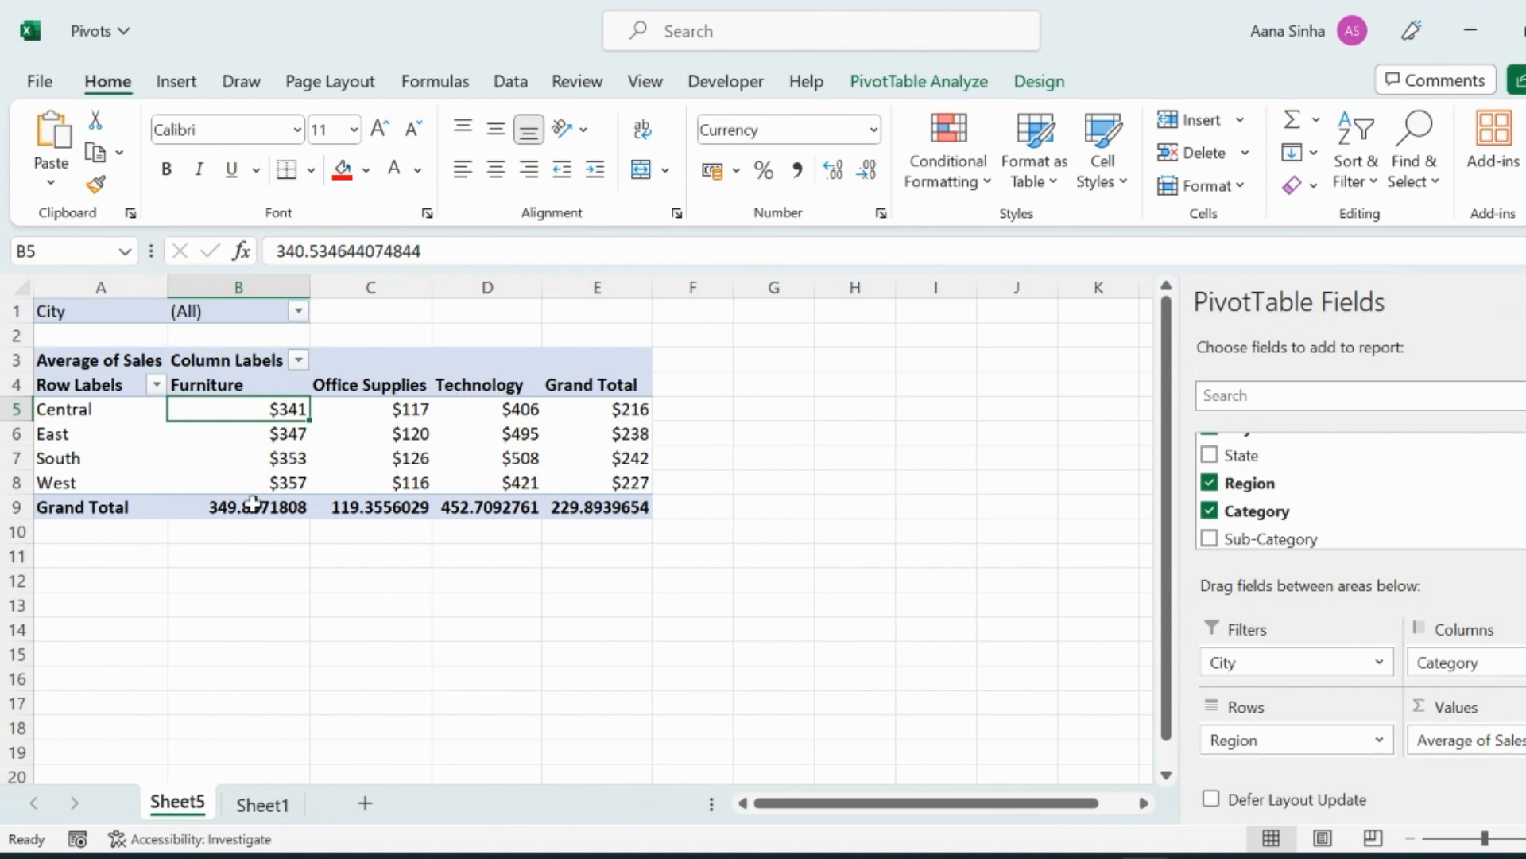
pyautogui.click(44, 409)
pyautogui.click(236, 291)
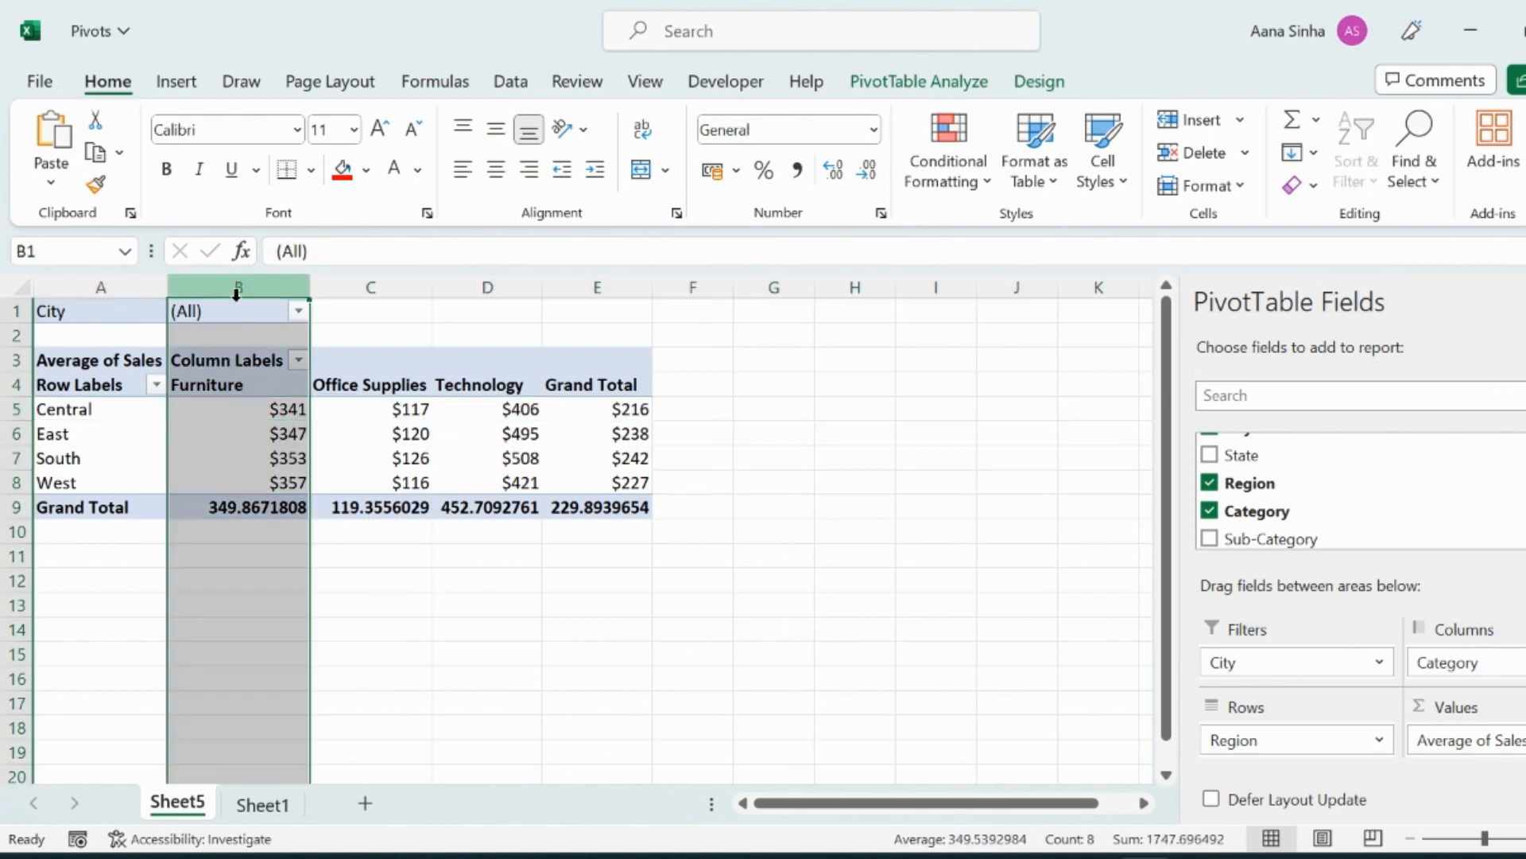
pyautogui.click(301, 439)
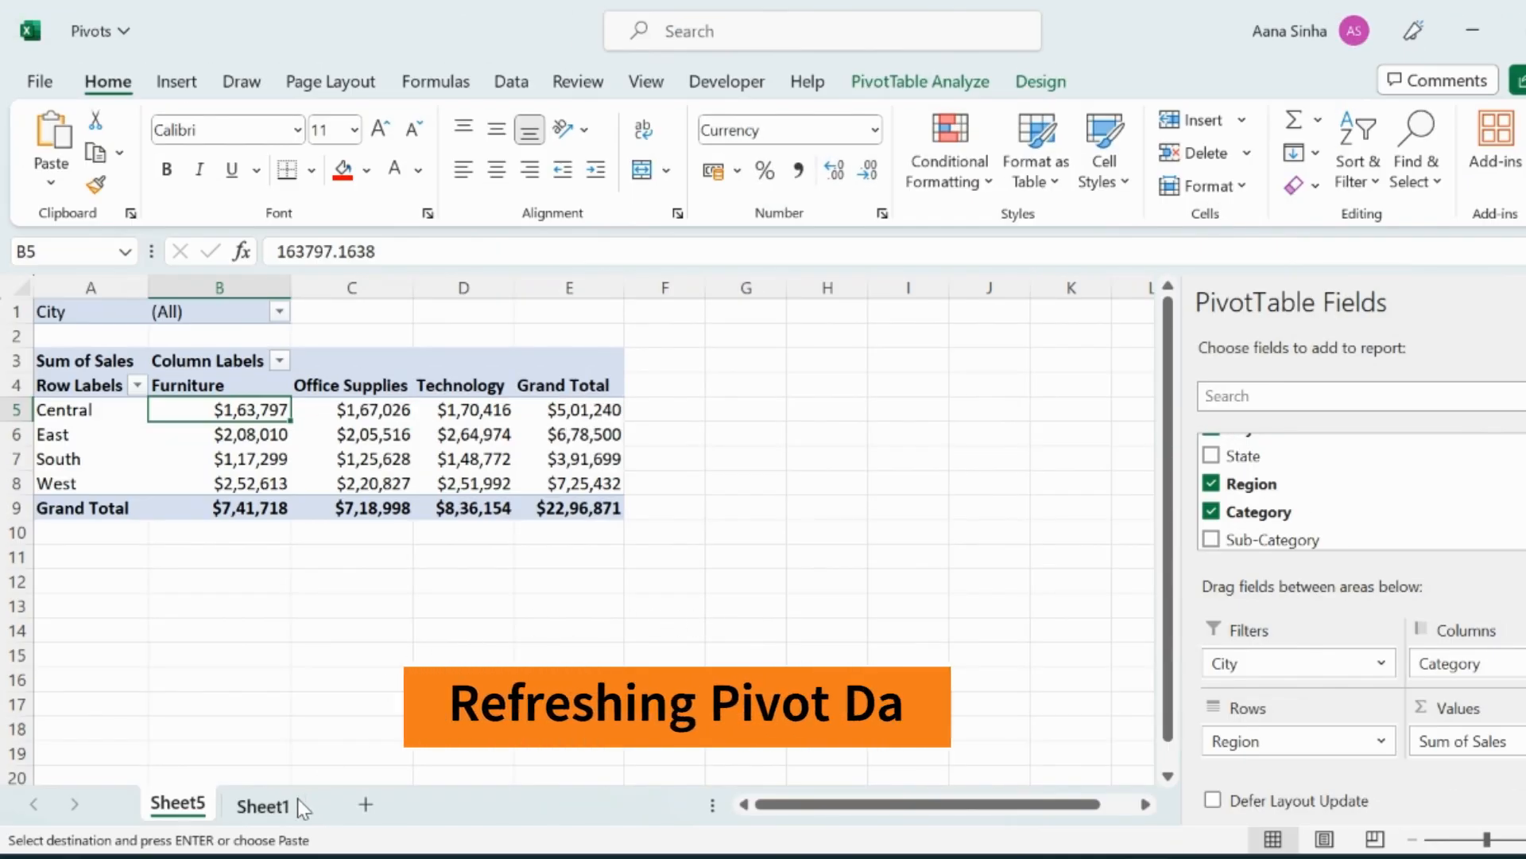
# Compare the source sales data with the pivot and refresh the pivot table to pull in the updated source values.
pyautogui.click(294, 803)
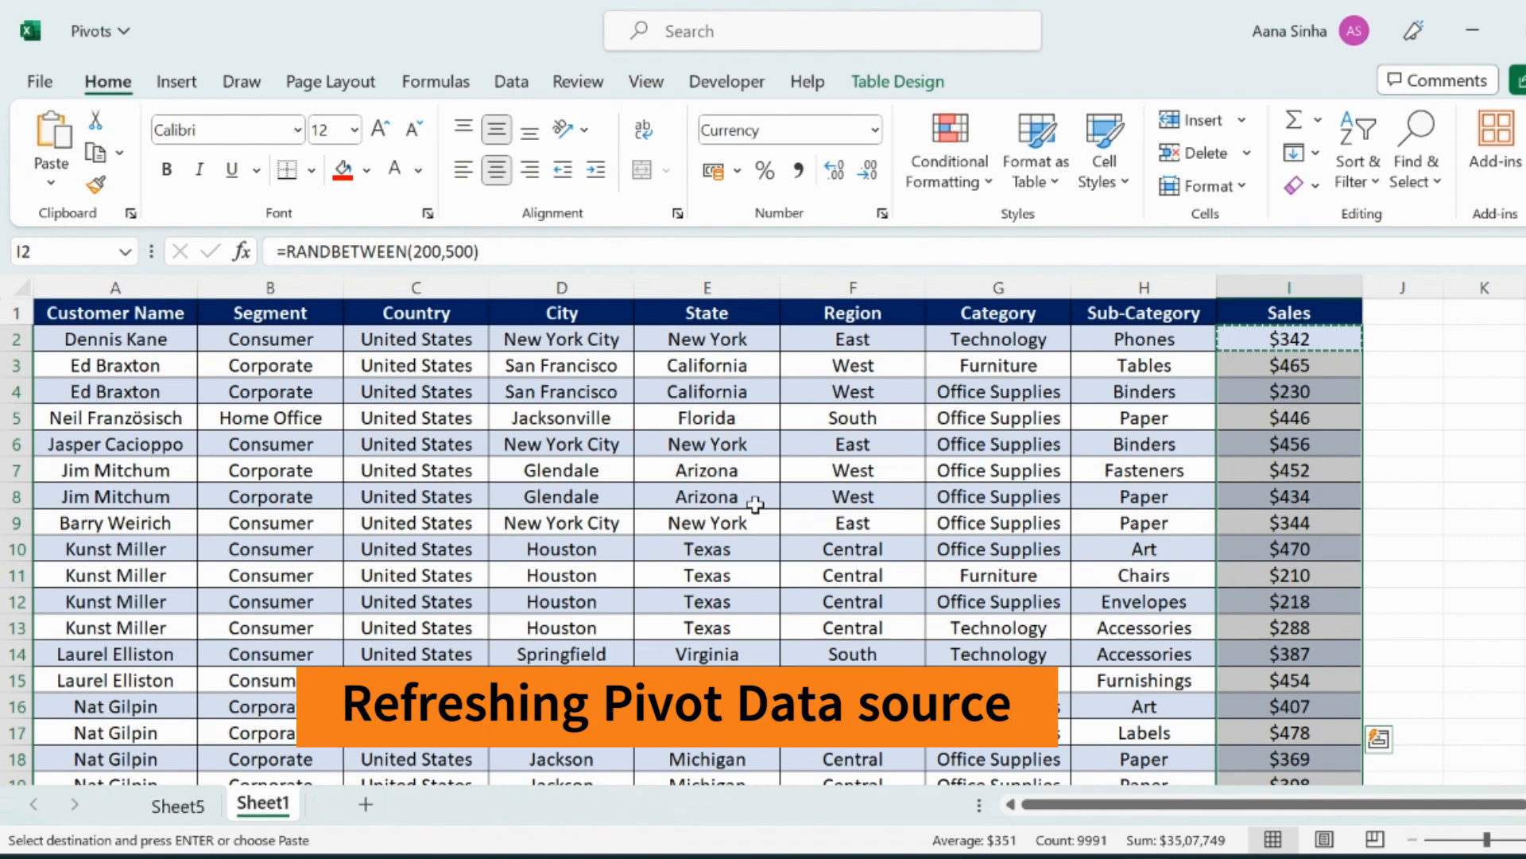
pyautogui.click(178, 804)
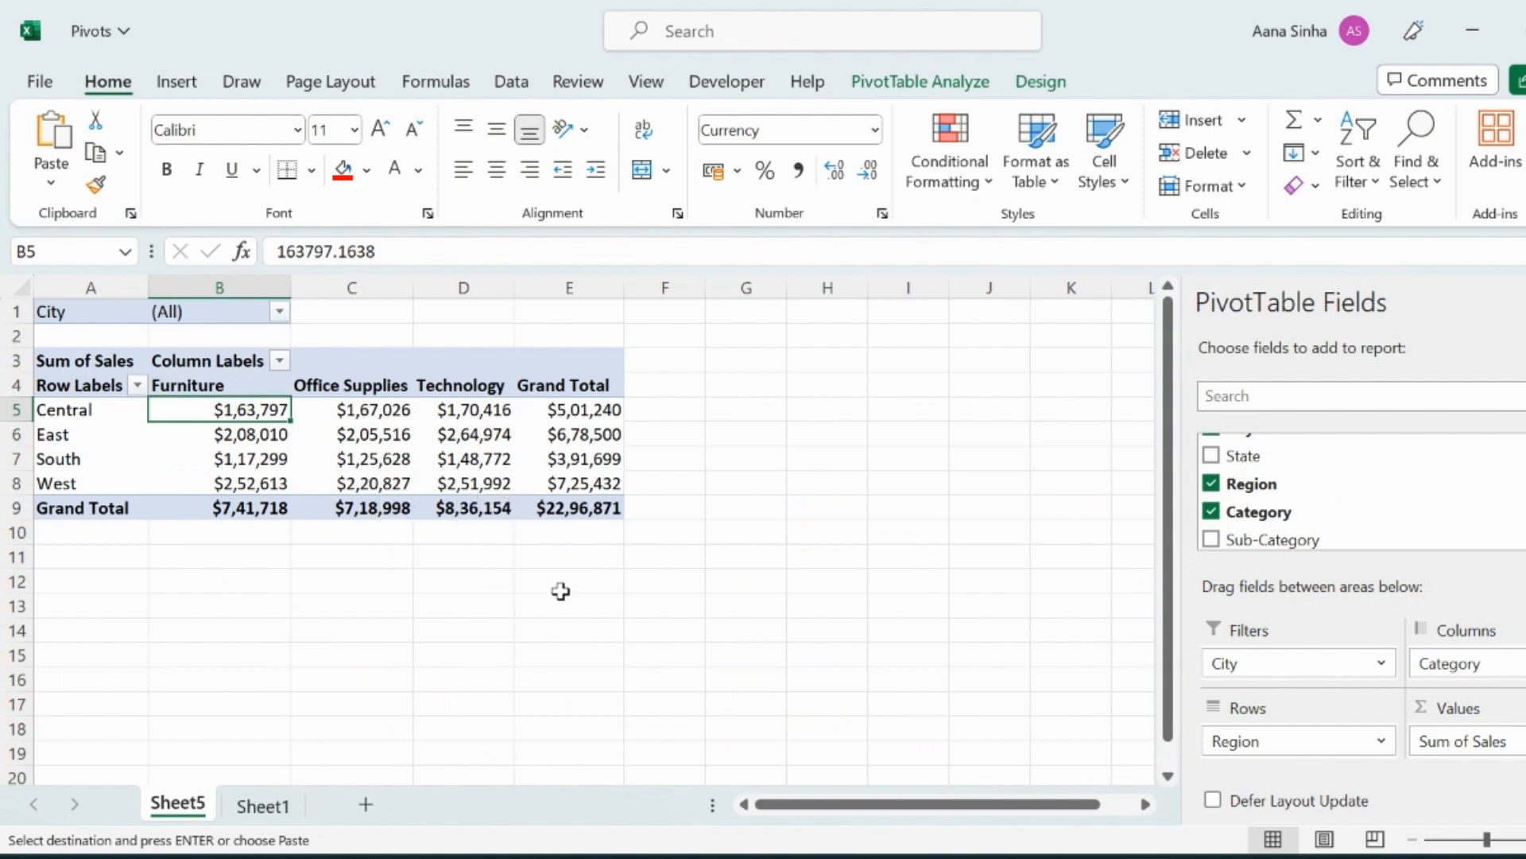
pyautogui.click(262, 805)
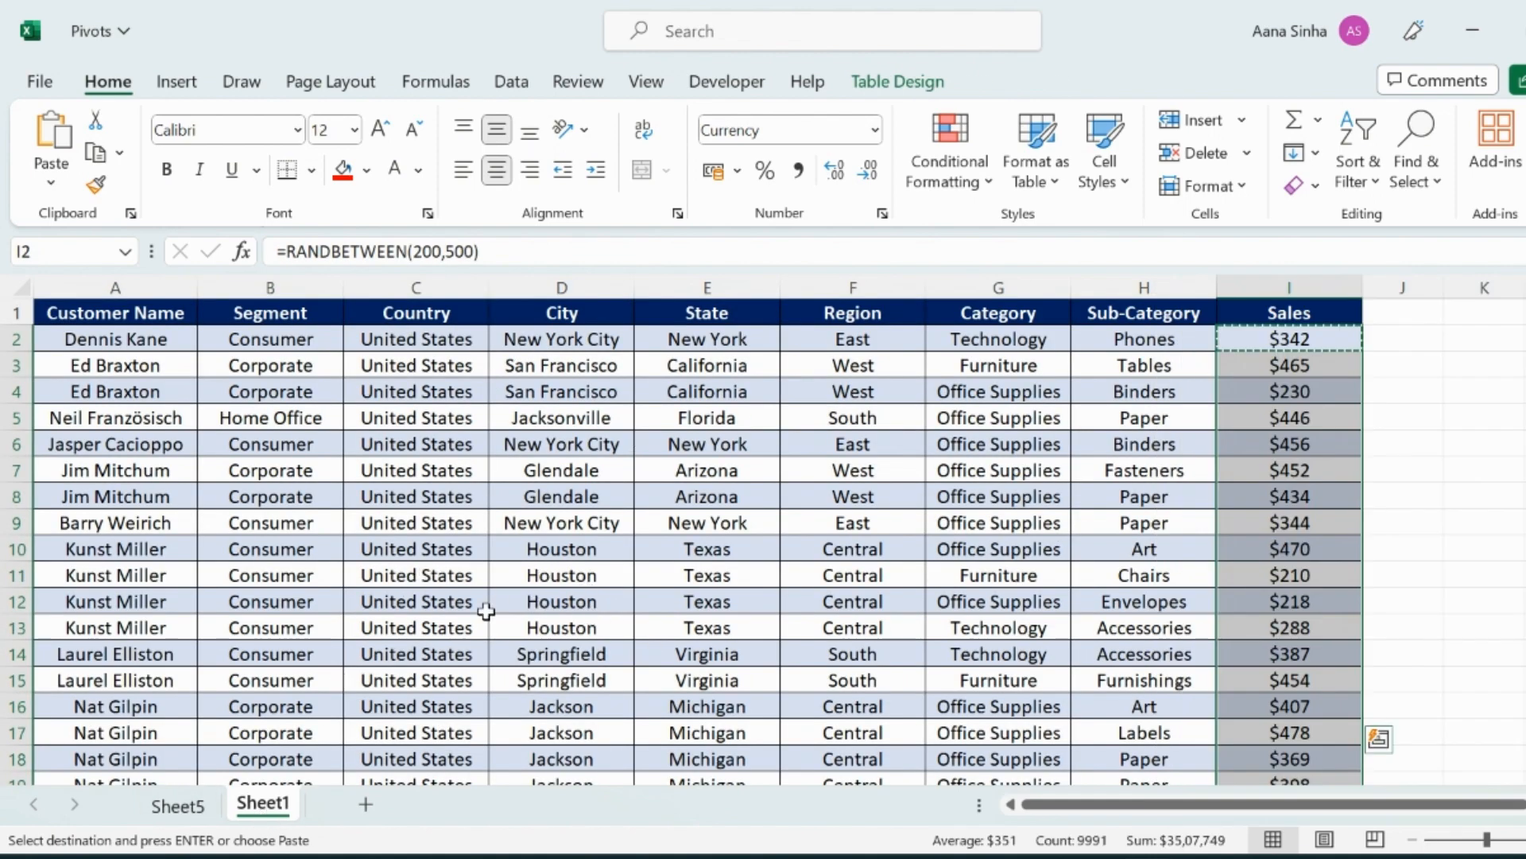
pyautogui.click(186, 799)
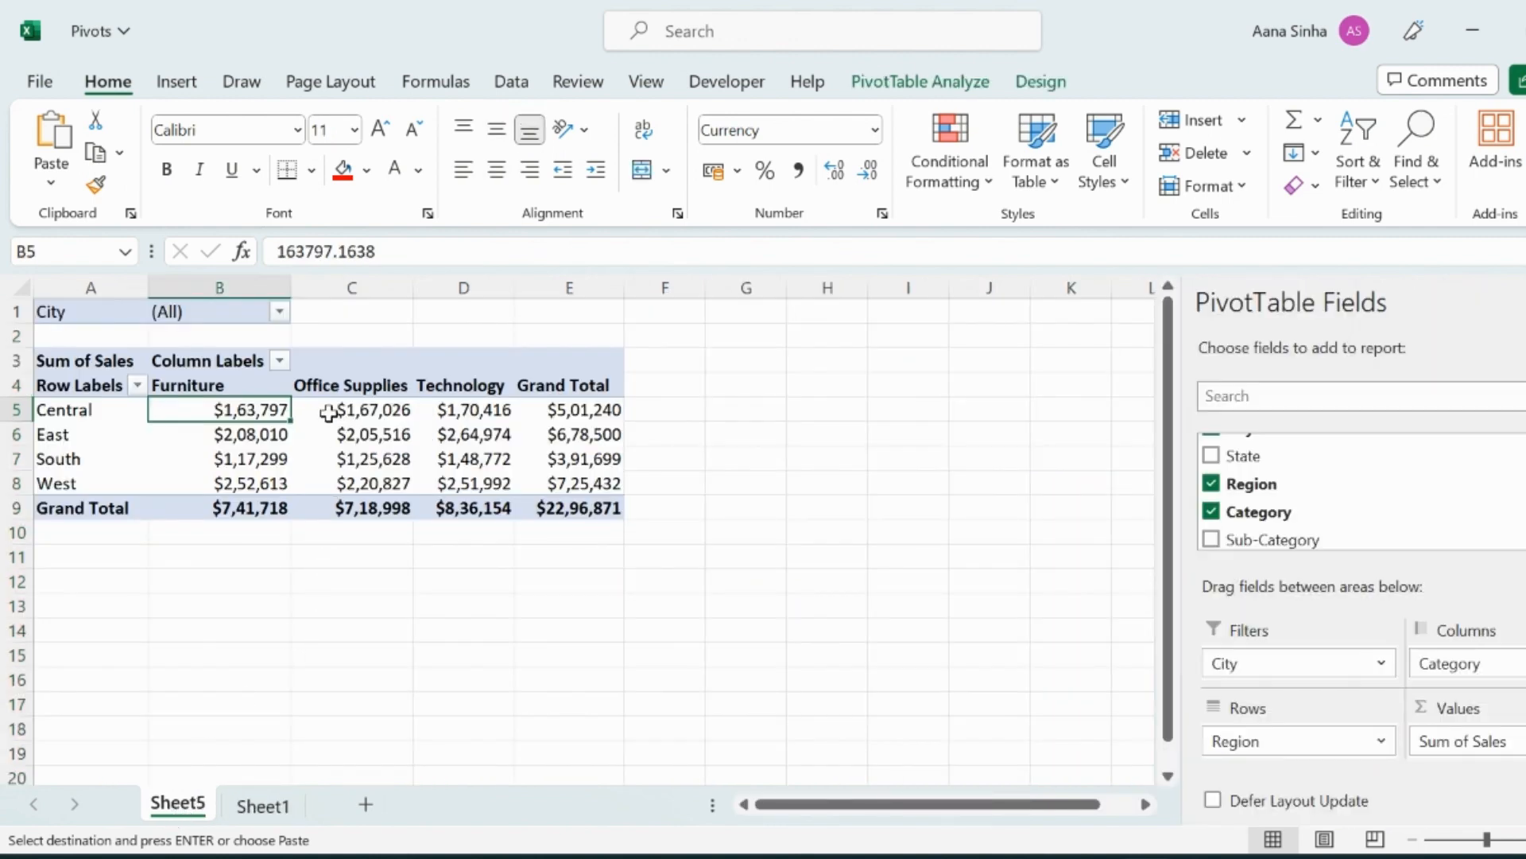
pyautogui.click(911, 83)
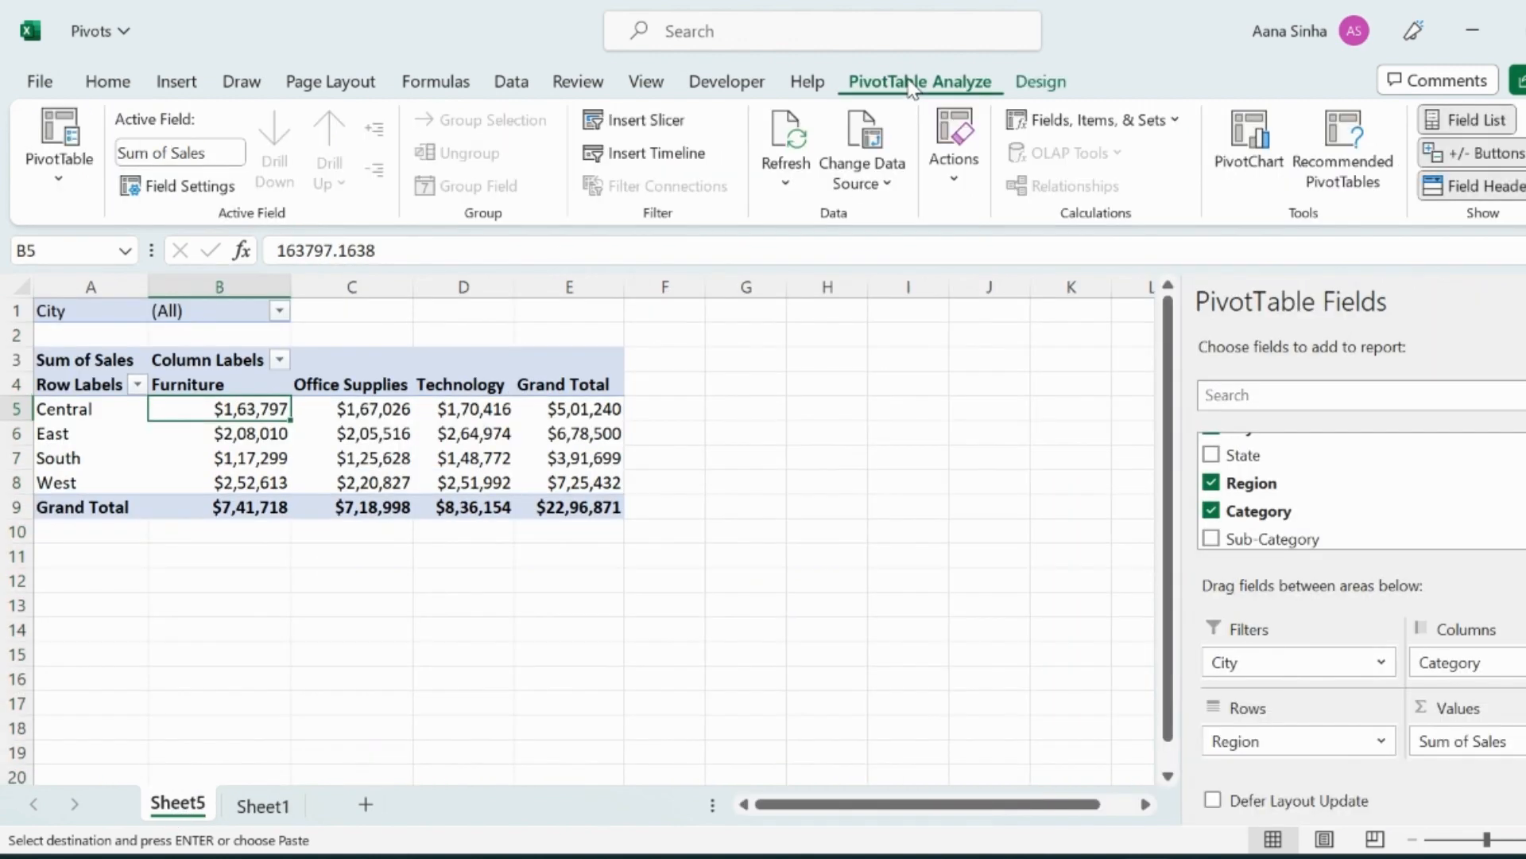
pyautogui.click(791, 137)
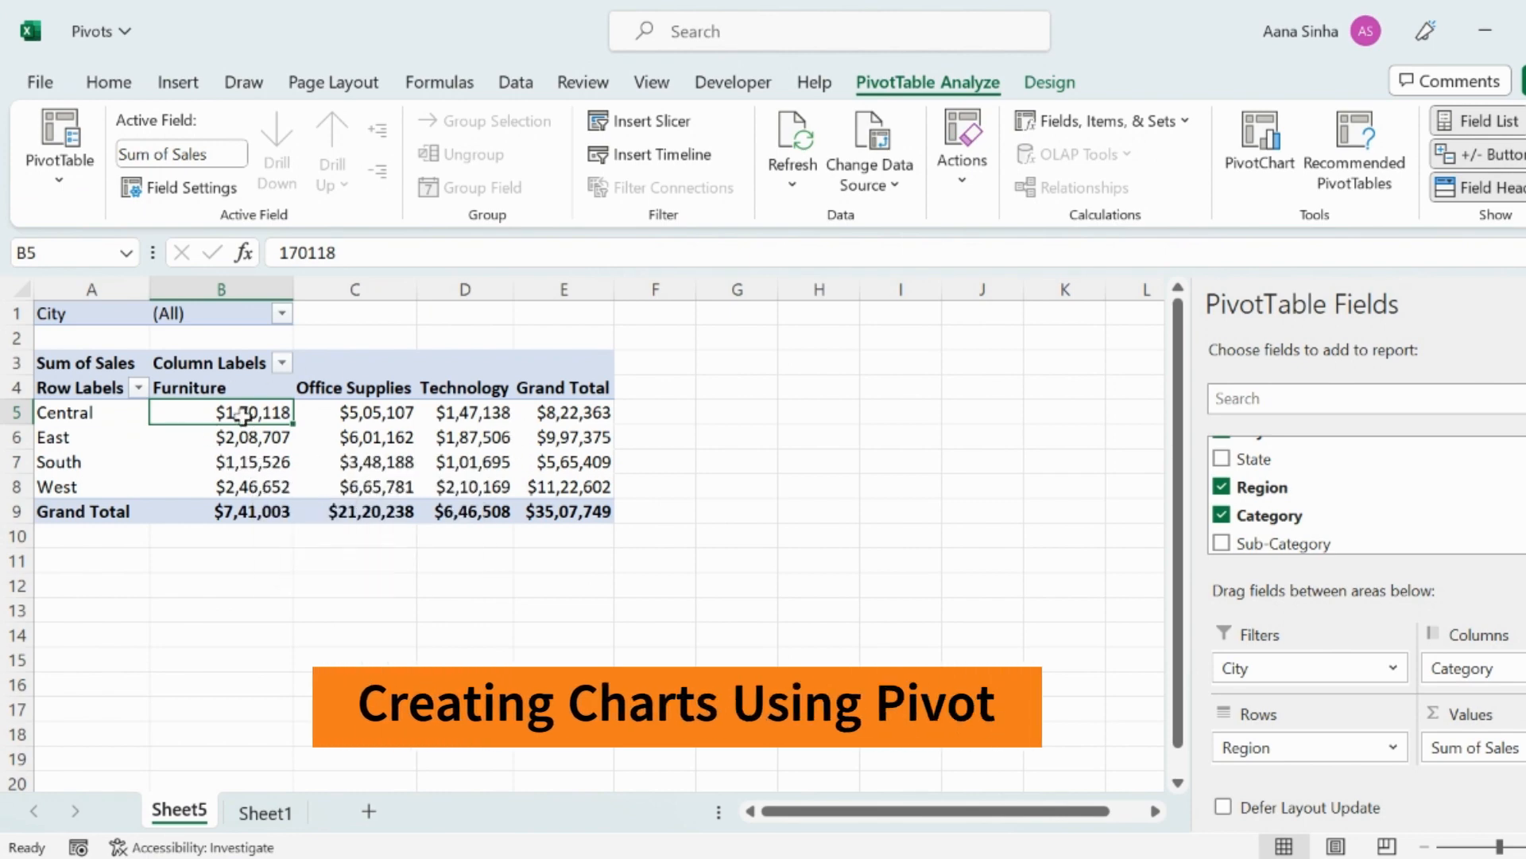
# Insert a Clustered Column PivotChart from the pivot table and move it beside the pivot.
pyautogui.click(1267, 164)
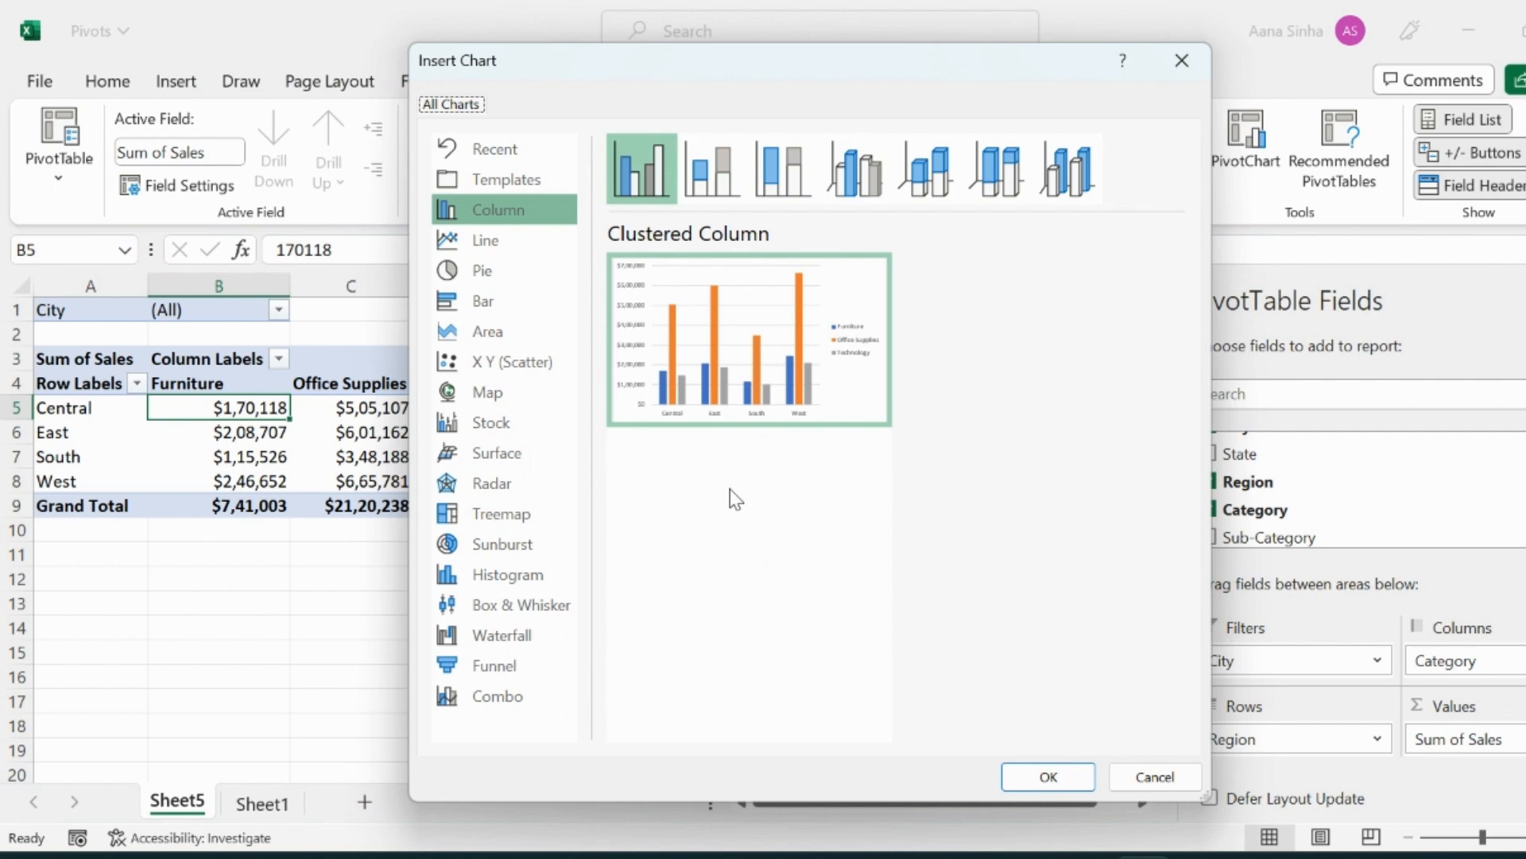
pyautogui.click(1047, 776)
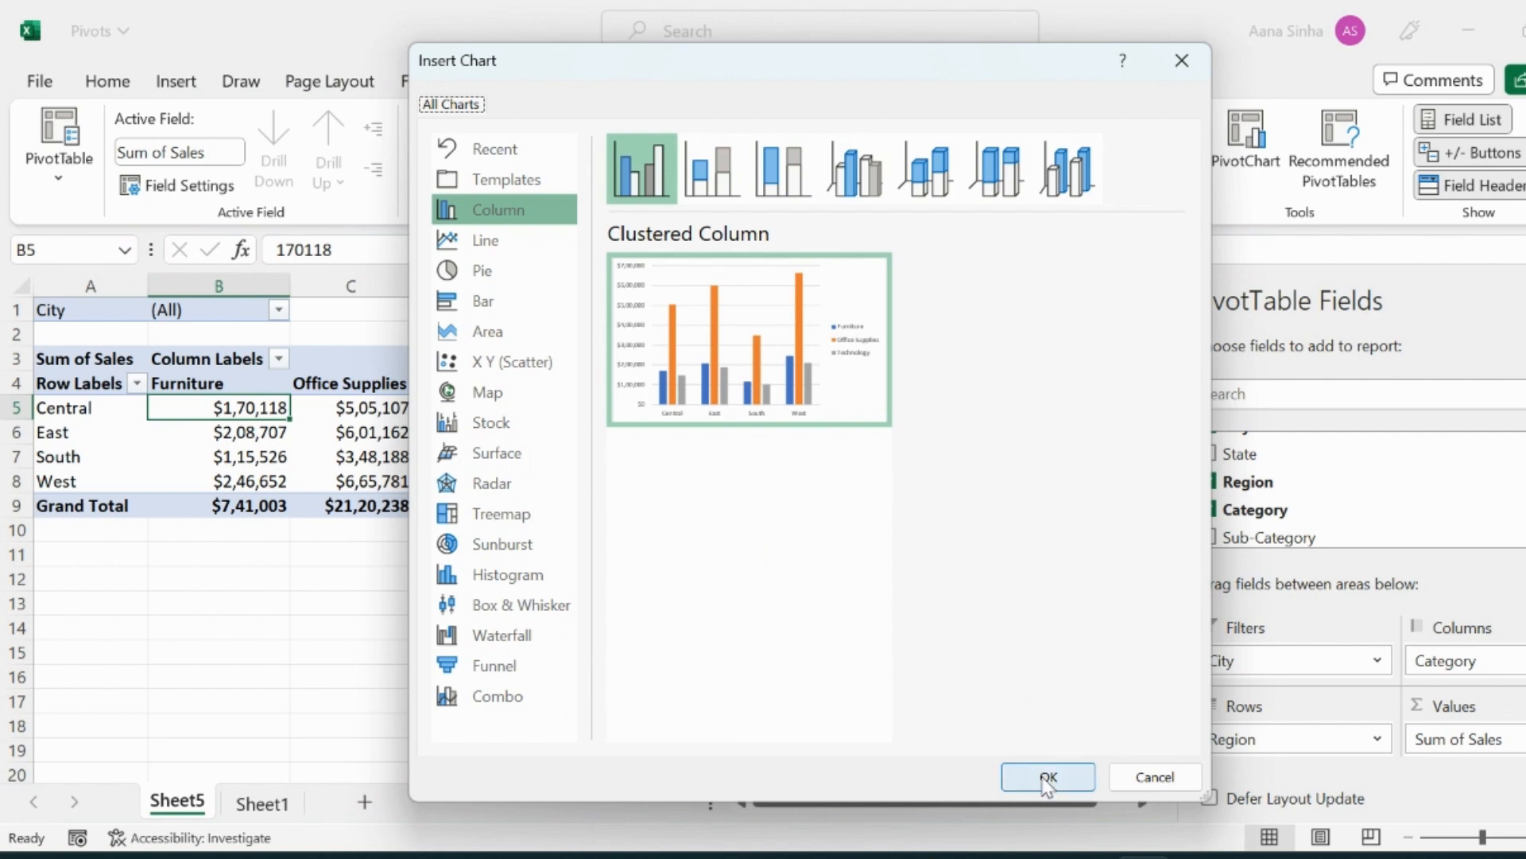
pyautogui.moveTo(714, 411); pyautogui.dragTo(945, 370)
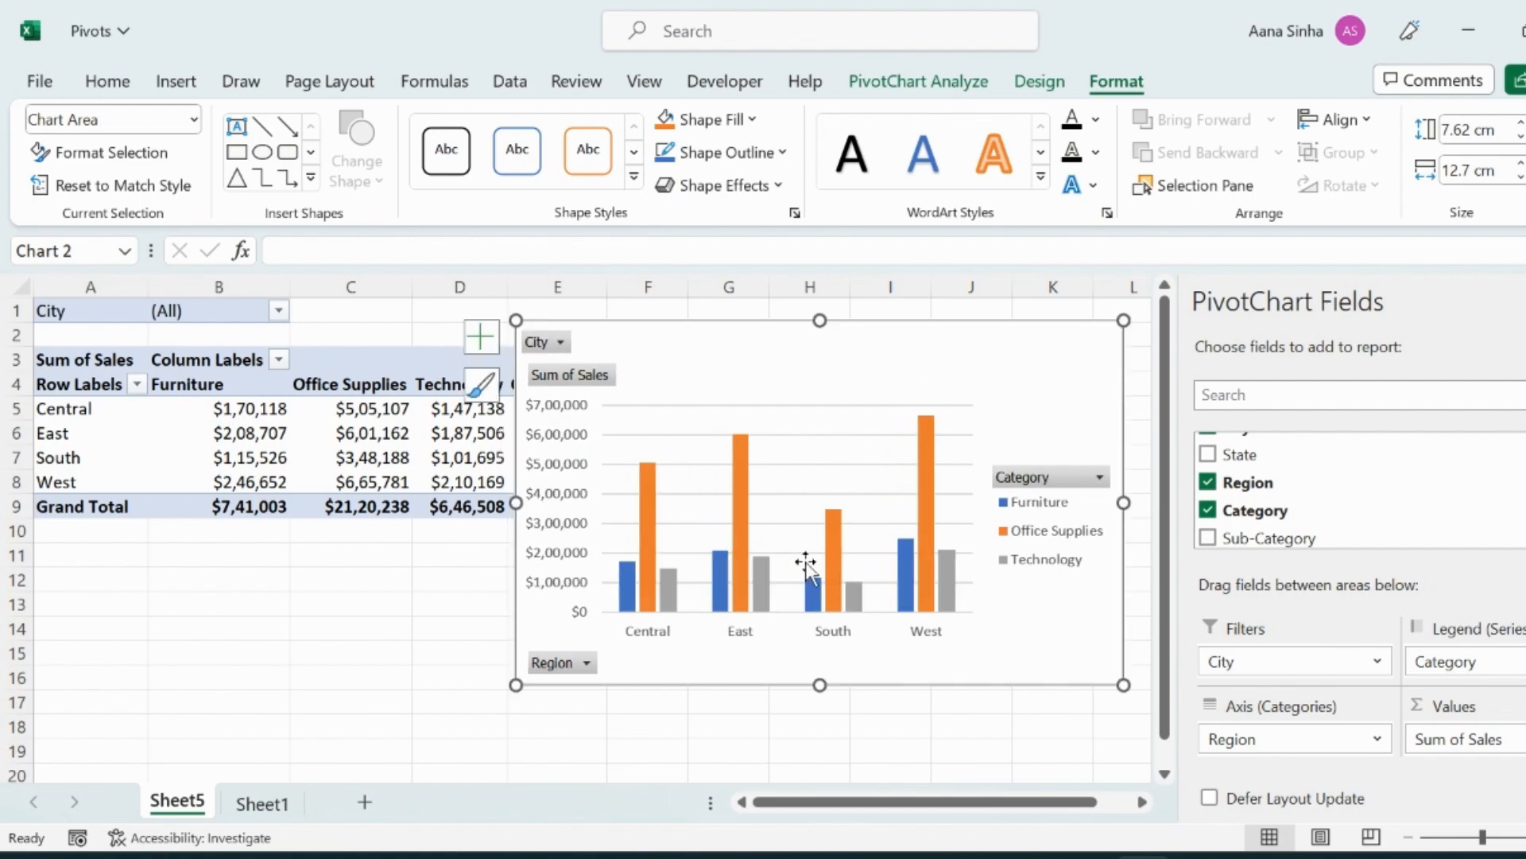